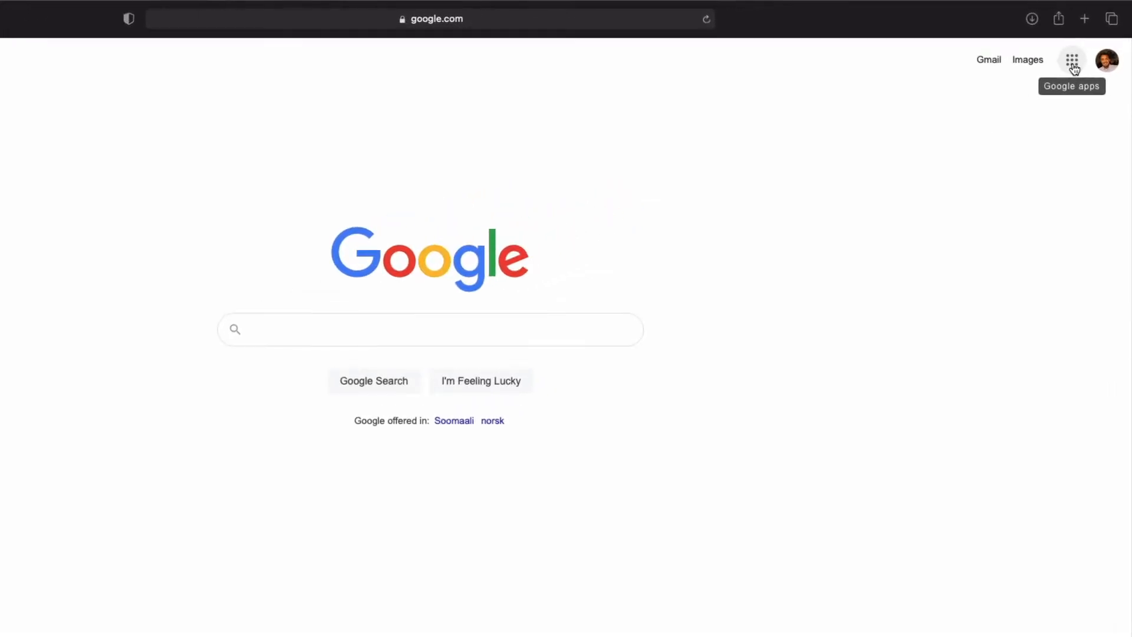
Open Google Calendar from the Google apps list on the Google home page
{"action": "left_click", "coordinate": [1073, 66]}
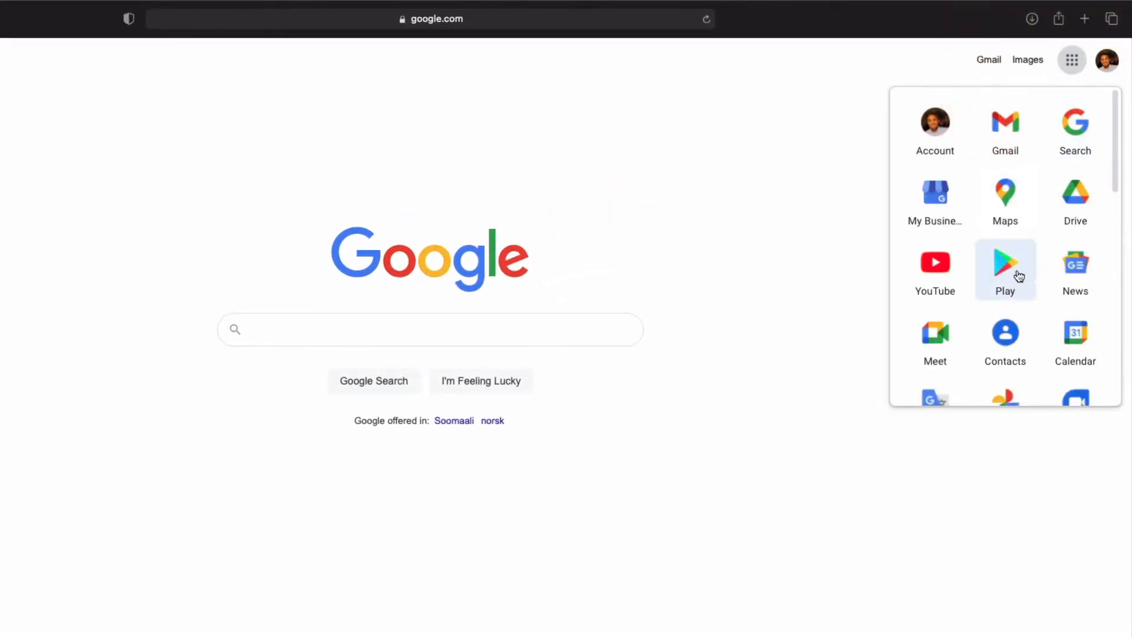
{"action": "scroll", "coordinate": [1019, 293], "scroll_direction": "down", "scroll_amount": 2}
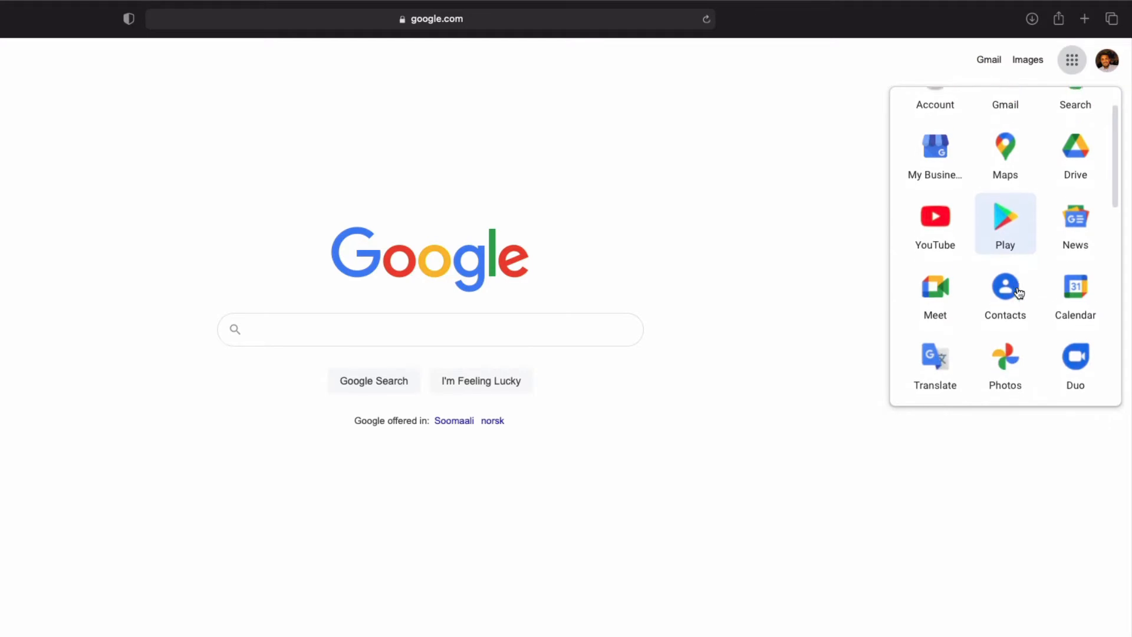
{"action": "left_click", "coordinate": [1079, 290]}
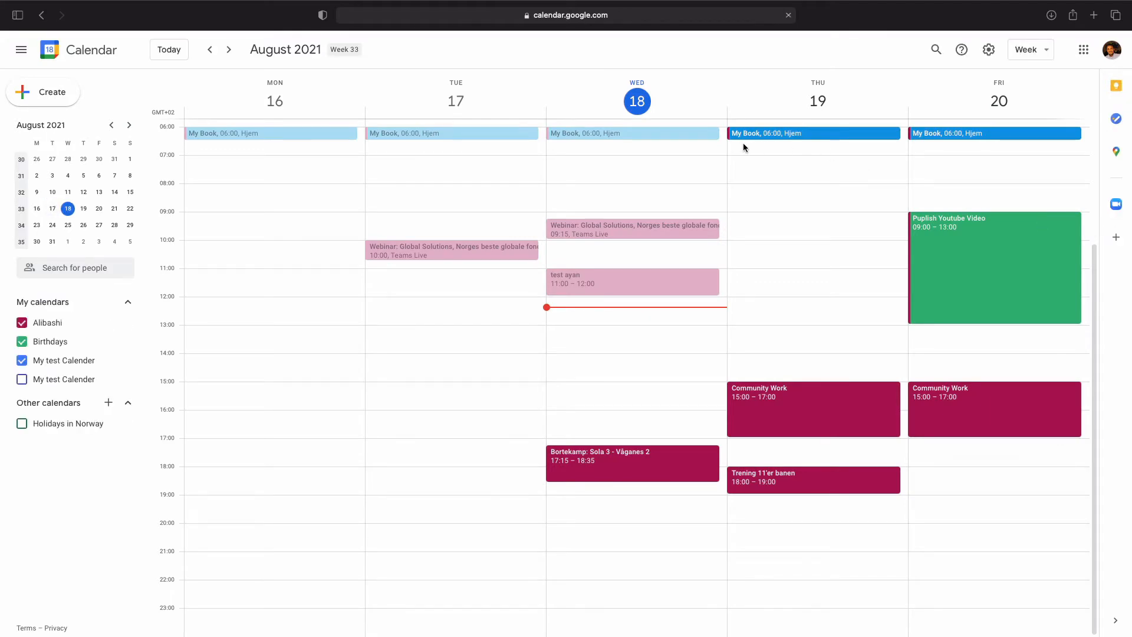
Load Google Calendar directly from its web address, calendar.google.com
{"action": "left_click", "coordinate": [675, 17]}
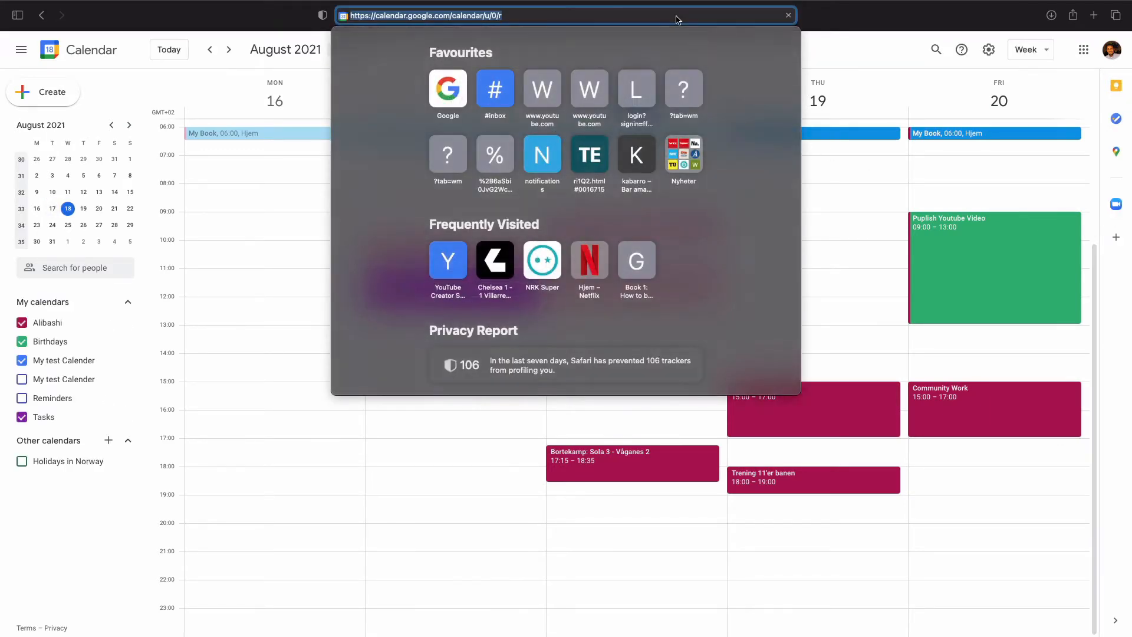
{"action": "type", "text": "cal"}
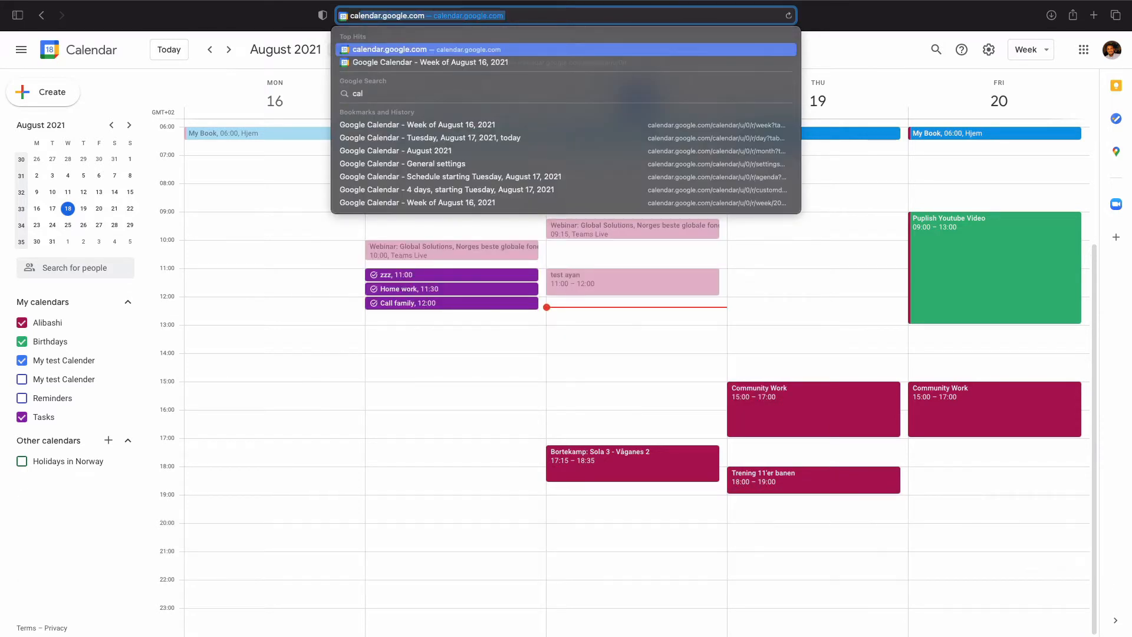
{"action": "key", "text": "Return"}
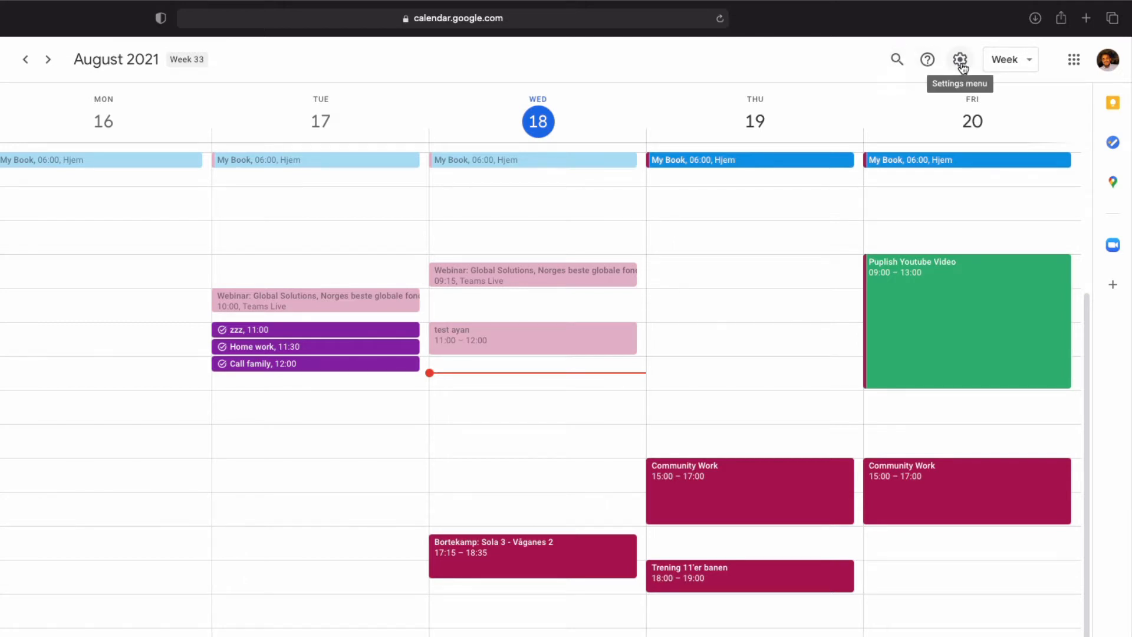
Examine the available calendar view options without switching away from the week view
{"action": "left_click", "coordinate": [1035, 70]}
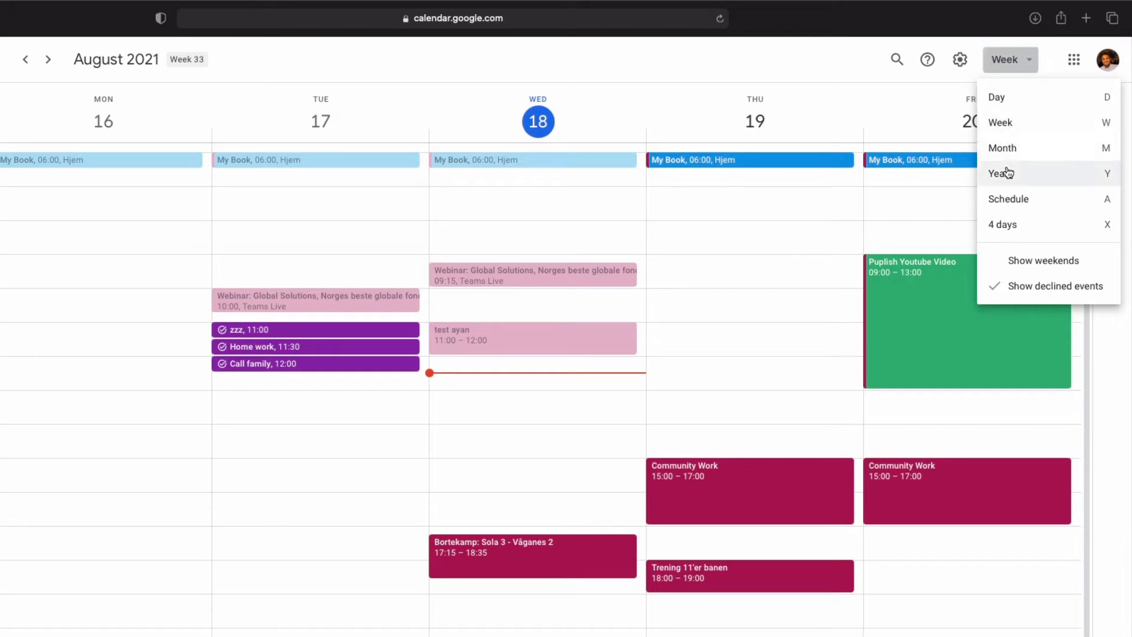
{"action": "left_click", "coordinate": [834, 50]}
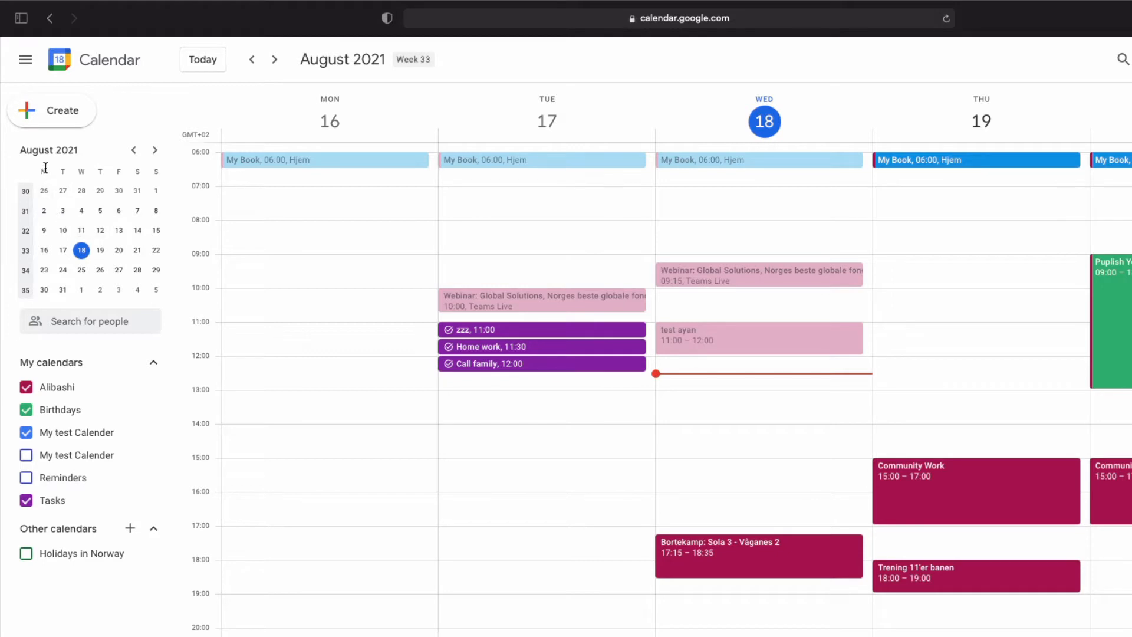
Browse the mini calendar month by month, from August 2021 to September and beyond
{"action": "left_click", "coordinate": [156, 152]}
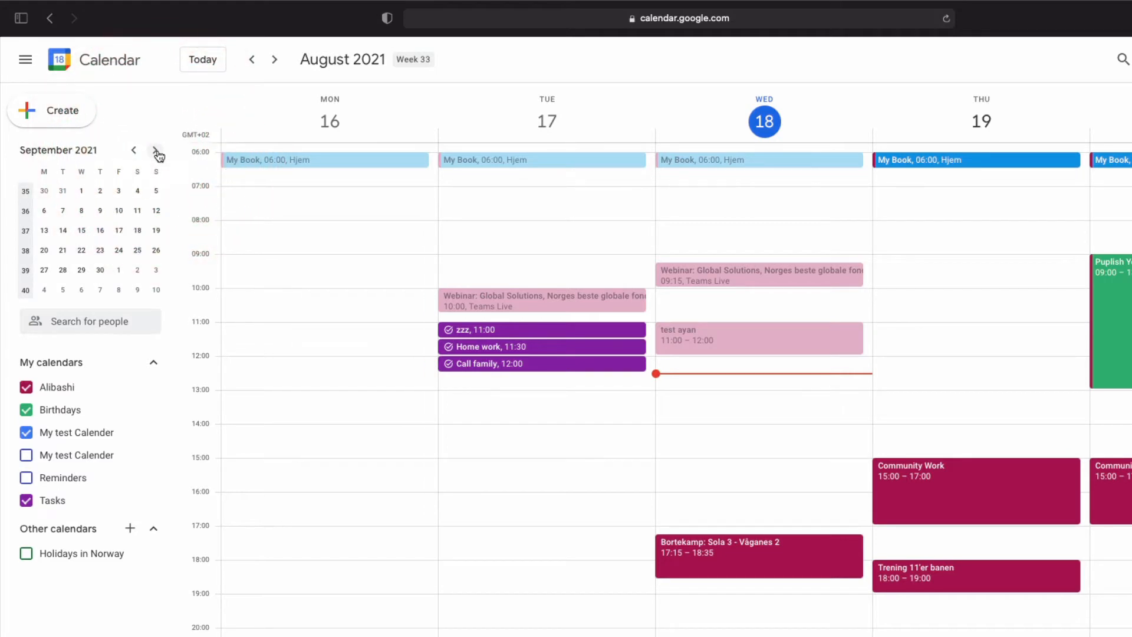
{"action": "left_click", "coordinate": [157, 153]}
{"action": "left_click", "coordinate": [157, 152]}
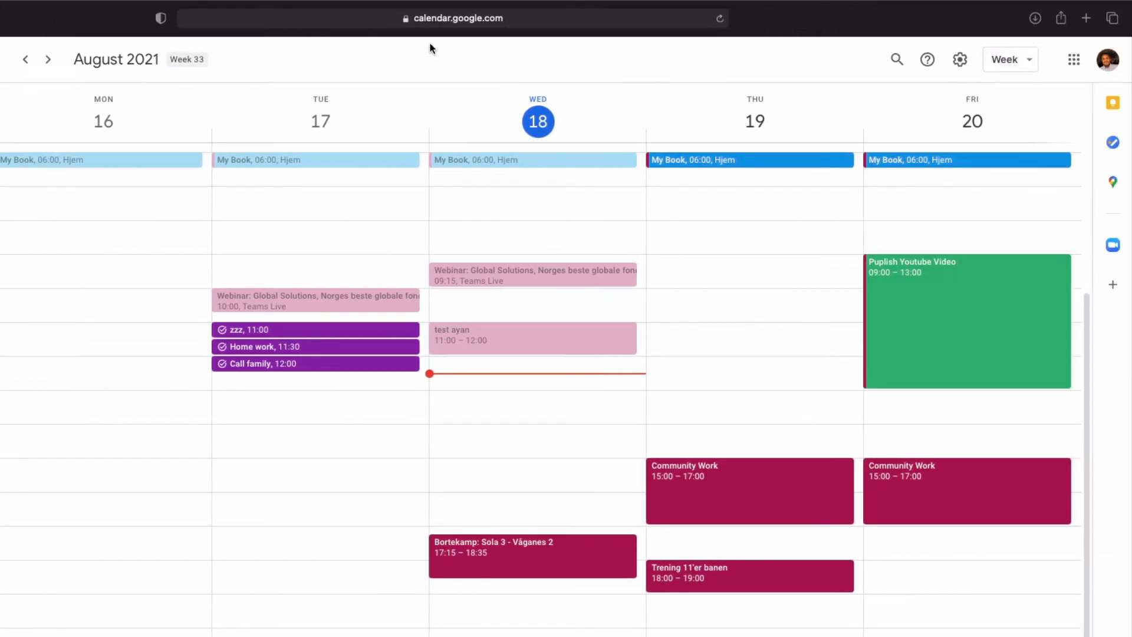
Advance the week view three weeks to September 6–10, 2021, and return to the current week
{"action": "left_click", "coordinate": [49, 61]}
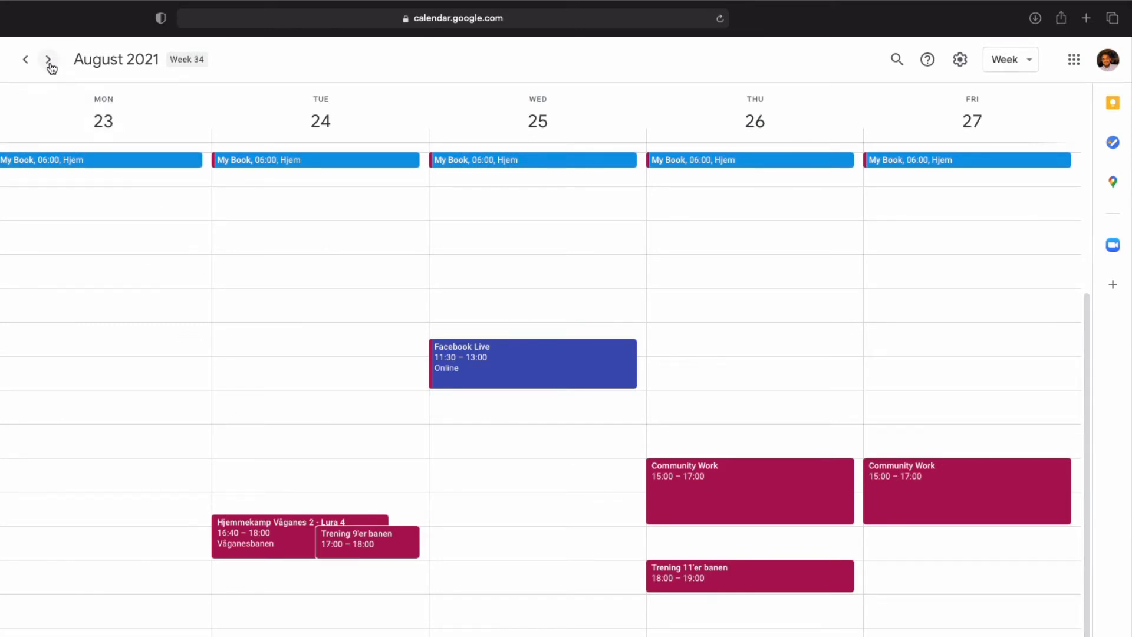
{"action": "left_click", "coordinate": [50, 63]}
{"action": "left_click", "coordinate": [50, 64]}
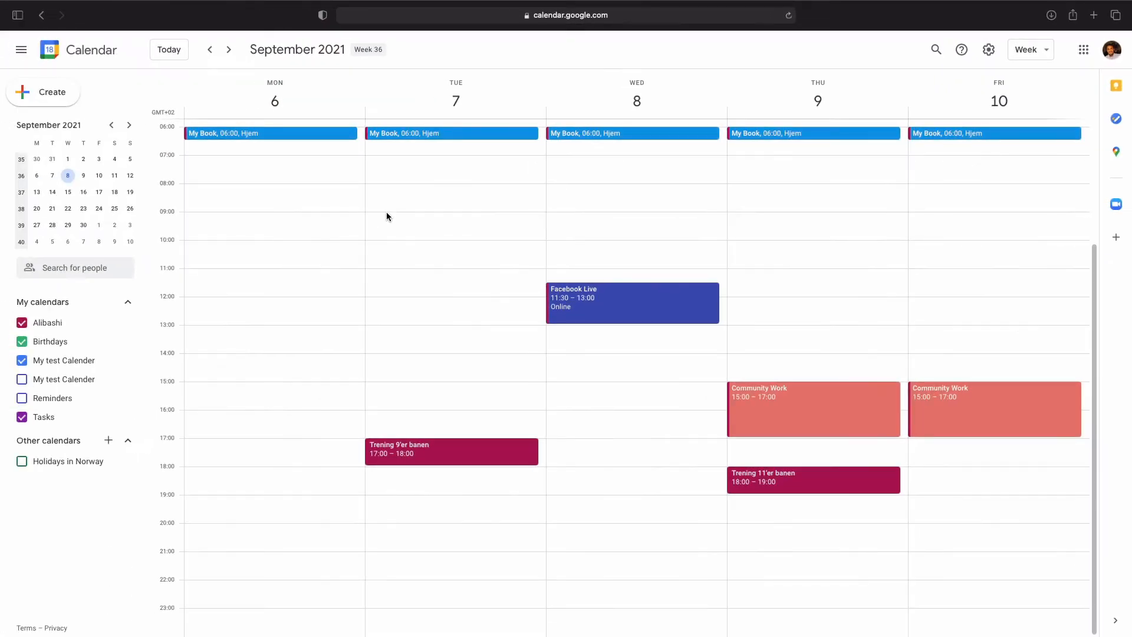
{"action": "left_click", "coordinate": [168, 55]}
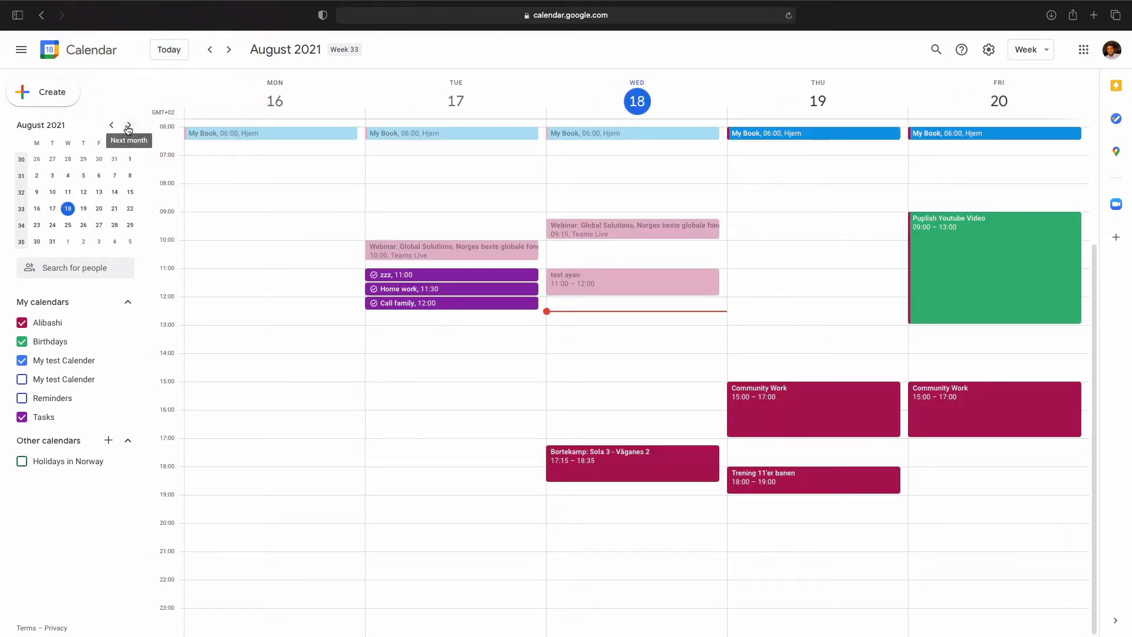
Show the week of November 30, 2021 through the mini calendar, and return to the current week
{"action": "left_click", "coordinate": [128, 126]}
{"action": "left_click", "coordinate": [128, 126]}
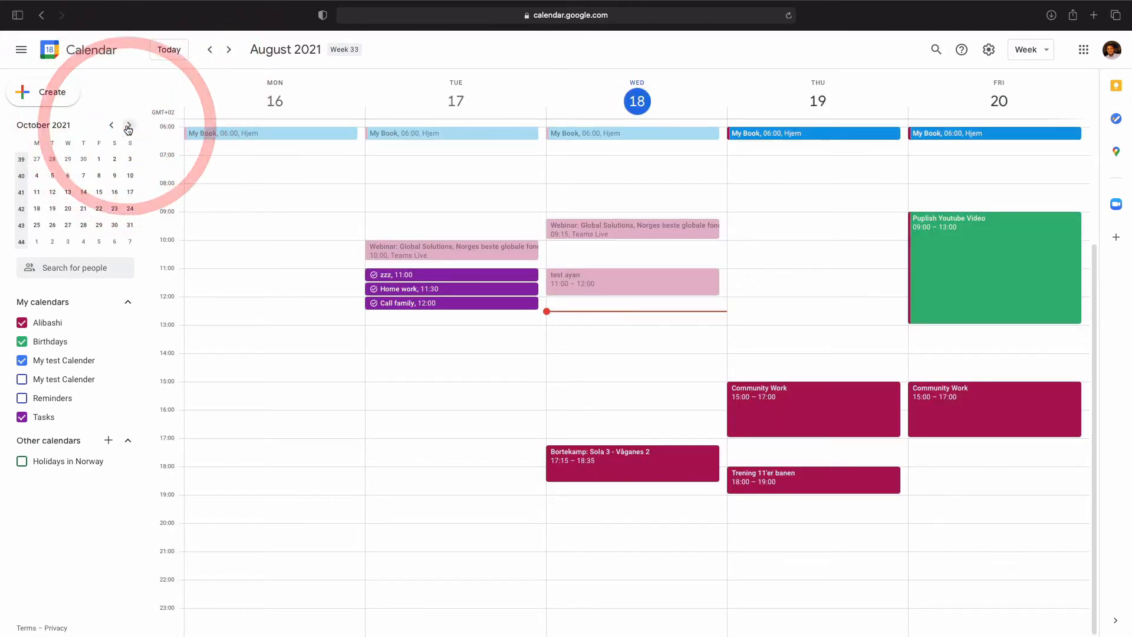
{"action": "left_click", "coordinate": [128, 126]}
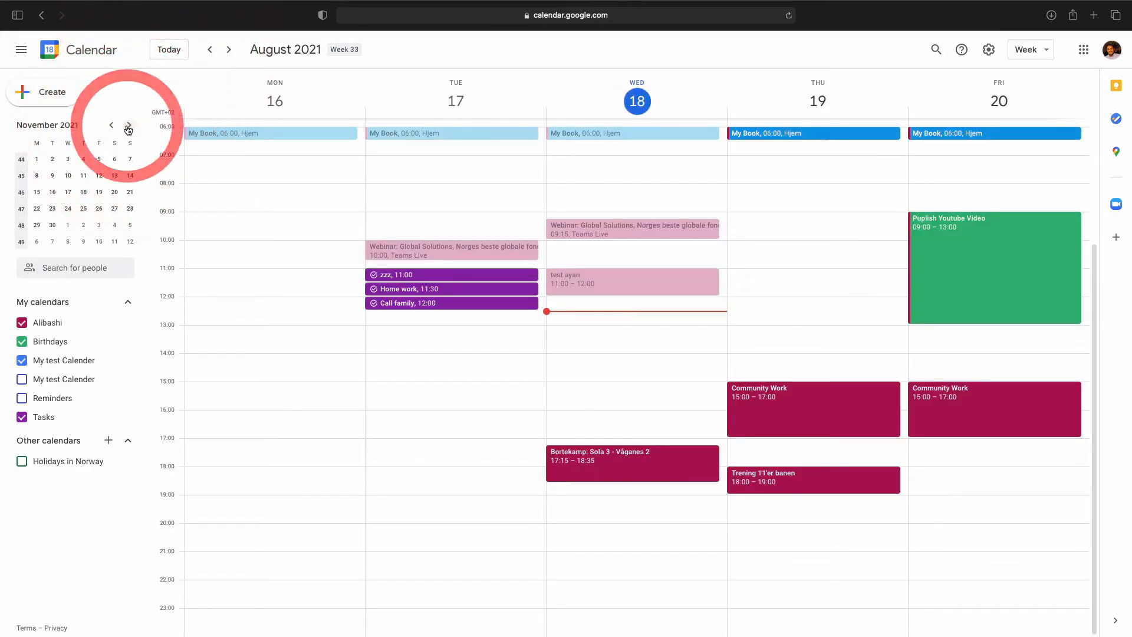
{"action": "left_click", "coordinate": [53, 227]}
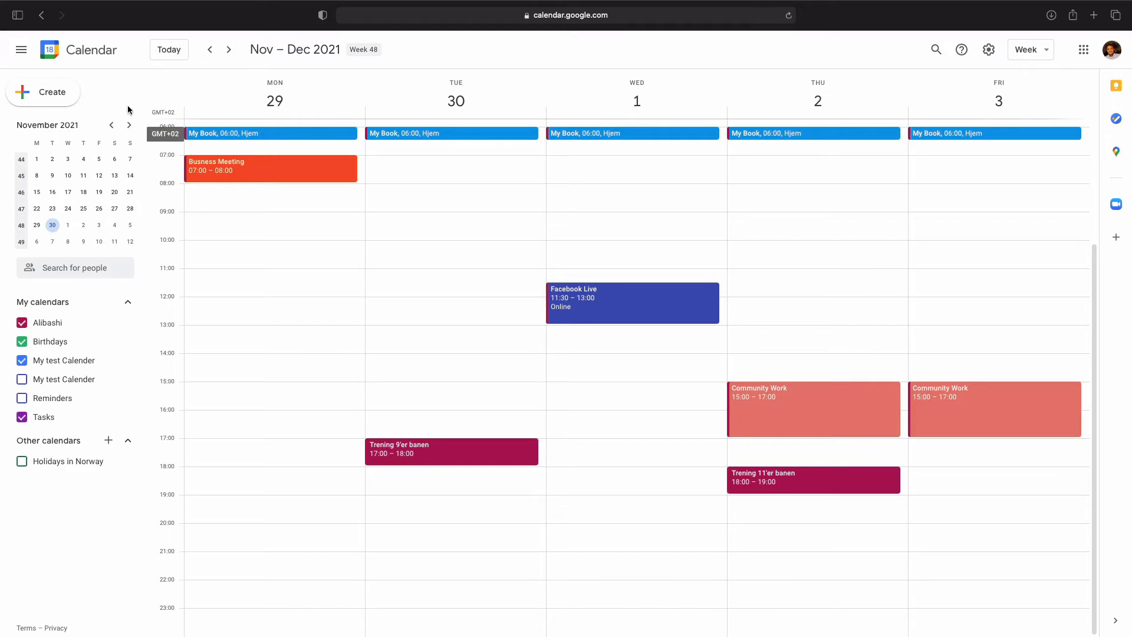
{"action": "left_click", "coordinate": [178, 54]}
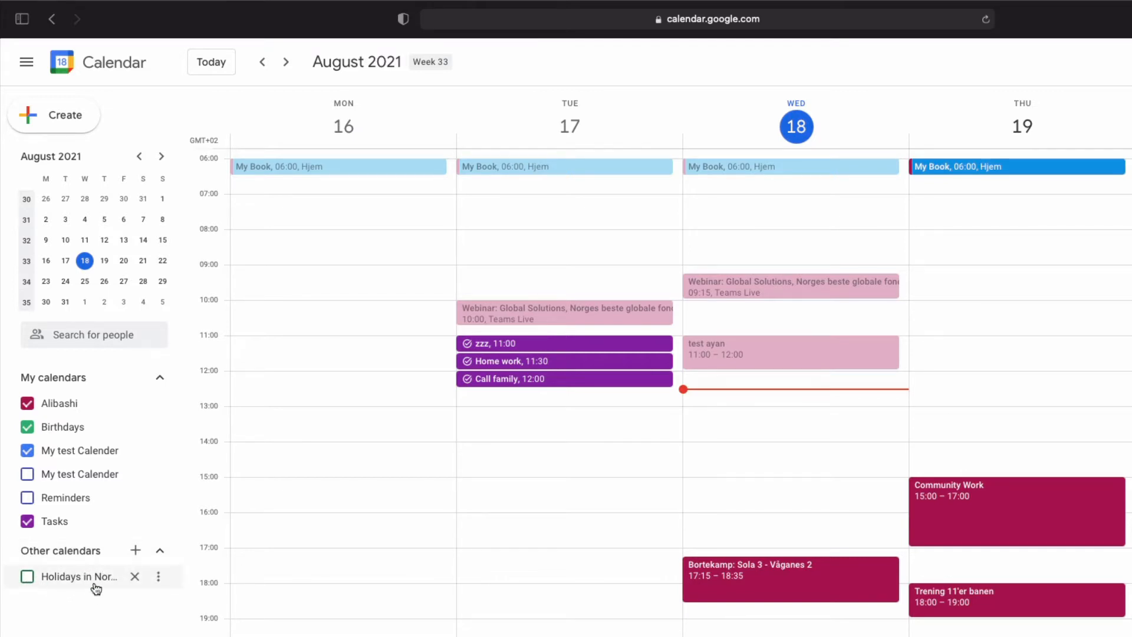
Show and re-hide the Holidays in Norway calendar, and hide and re-show the Tasks calendar
{"action": "left_click", "coordinate": [27, 577]}
{"action": "left_click", "coordinate": [27, 579]}
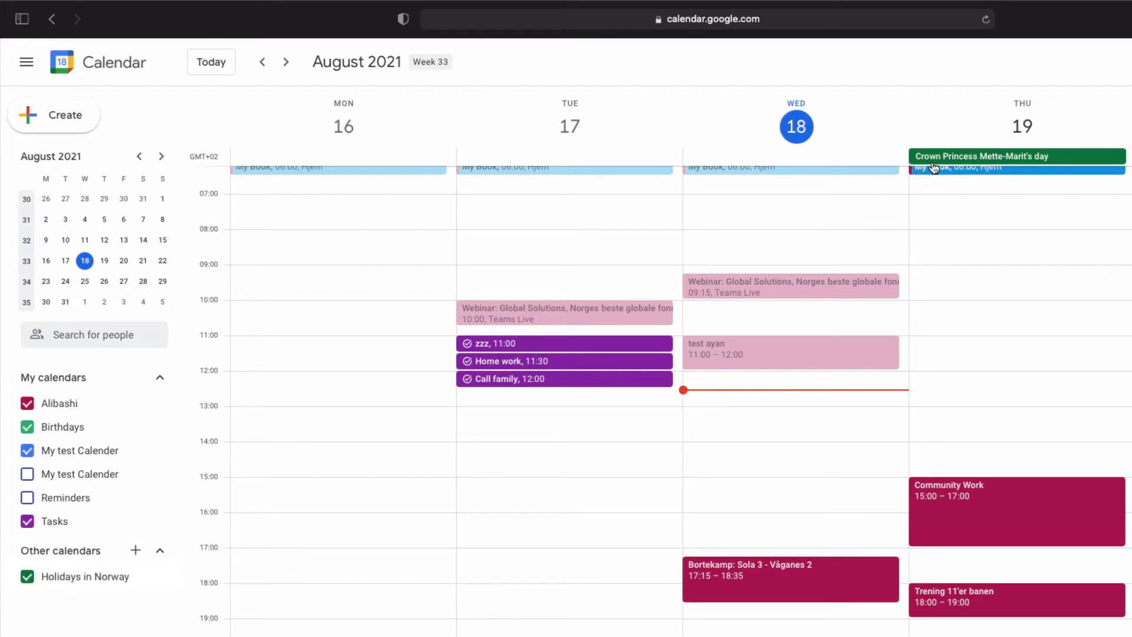
{"action": "left_click", "coordinate": [26, 577]}
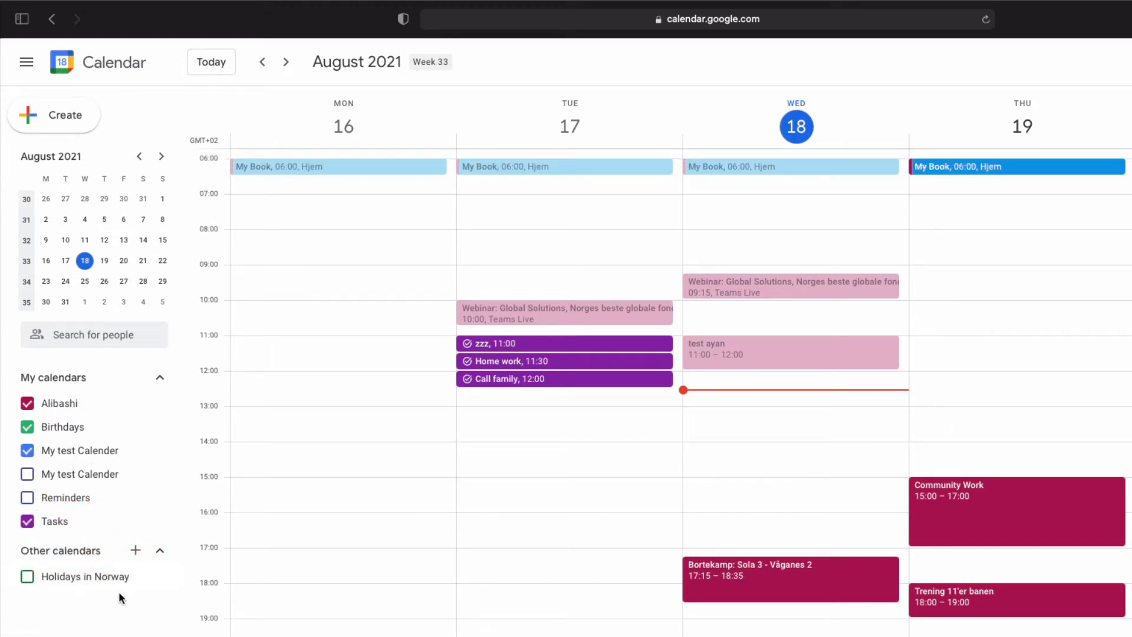
{"action": "left_click", "coordinate": [27, 521]}
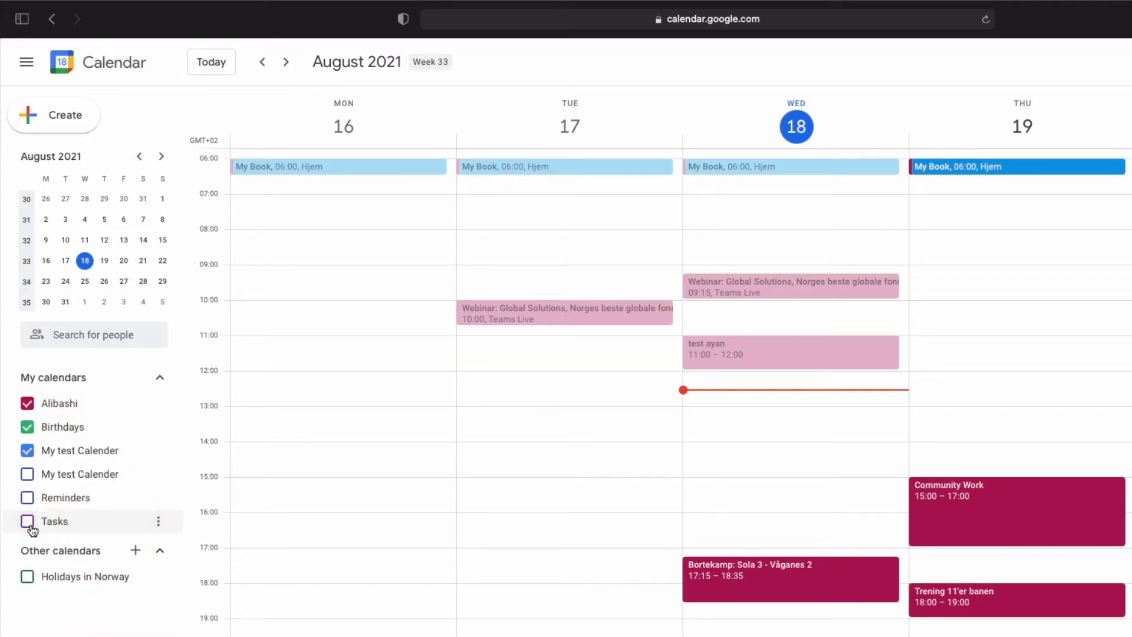
{"action": "left_click", "coordinate": [29, 525]}
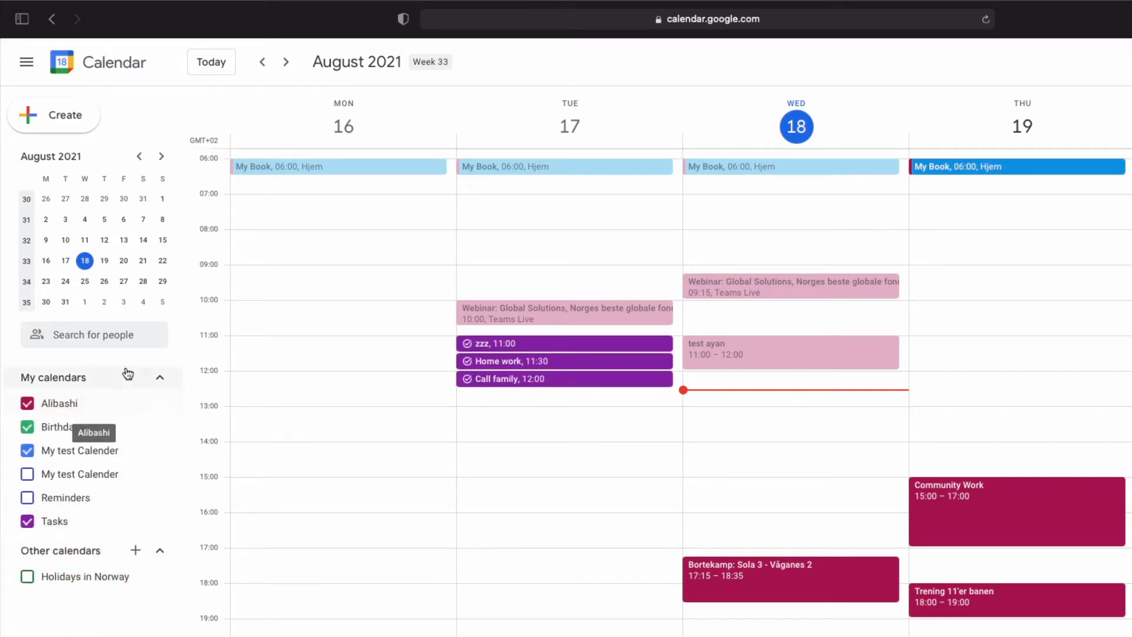
Collapse and re-expand the My calendars and Other calendars lists
{"action": "left_click", "coordinate": [160, 380]}
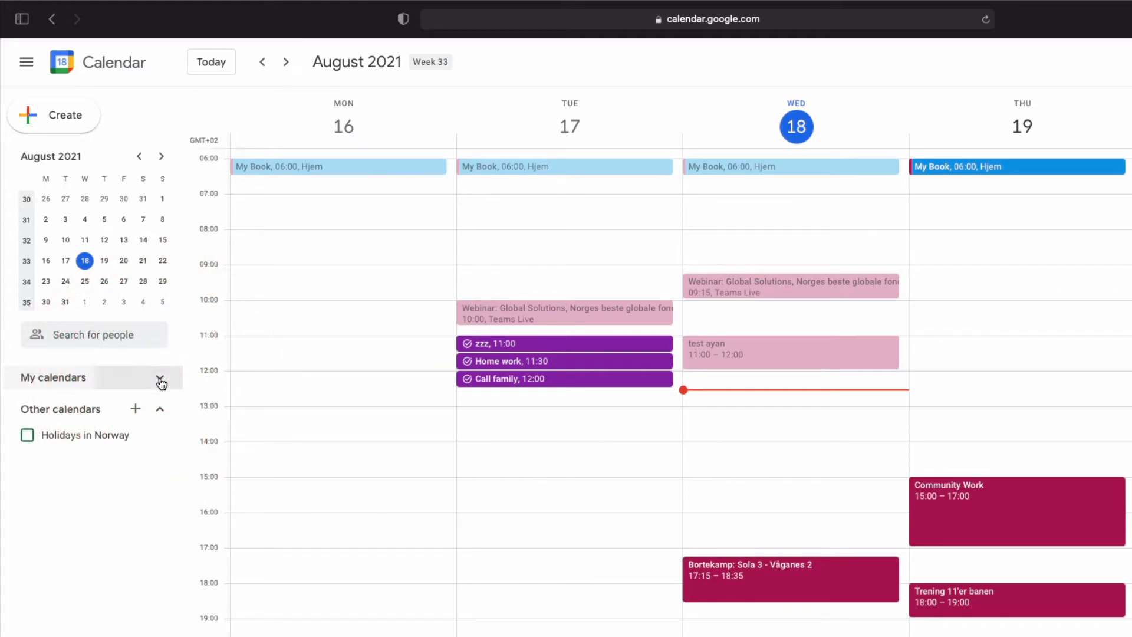
{"action": "left_click", "coordinate": [160, 380]}
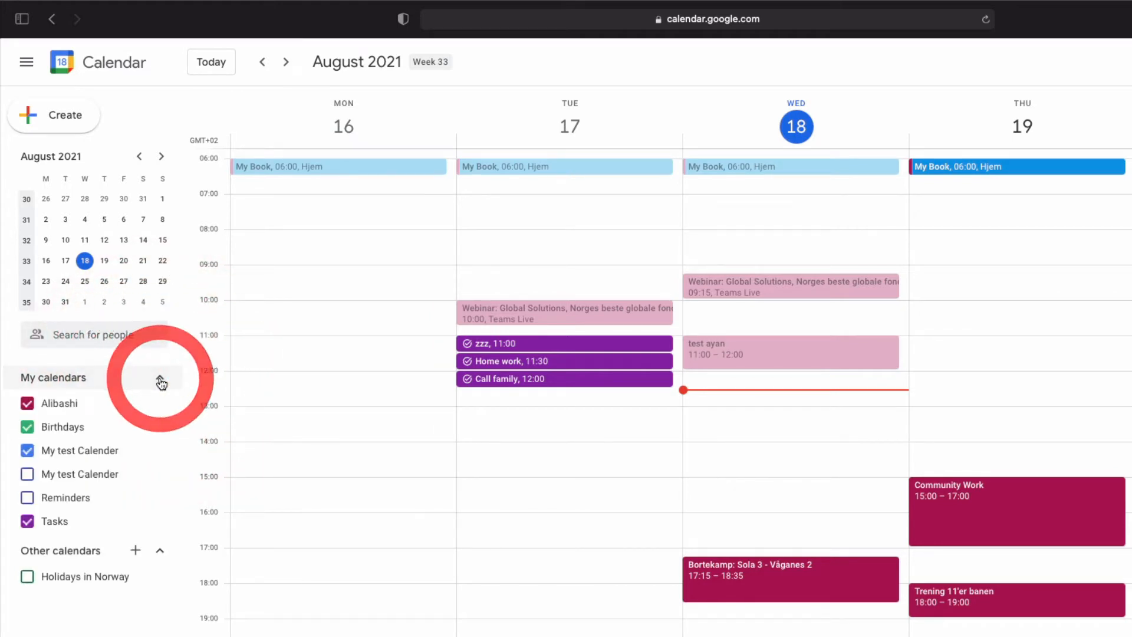
{"action": "left_click", "coordinate": [160, 554]}
{"action": "left_click", "coordinate": [161, 555]}
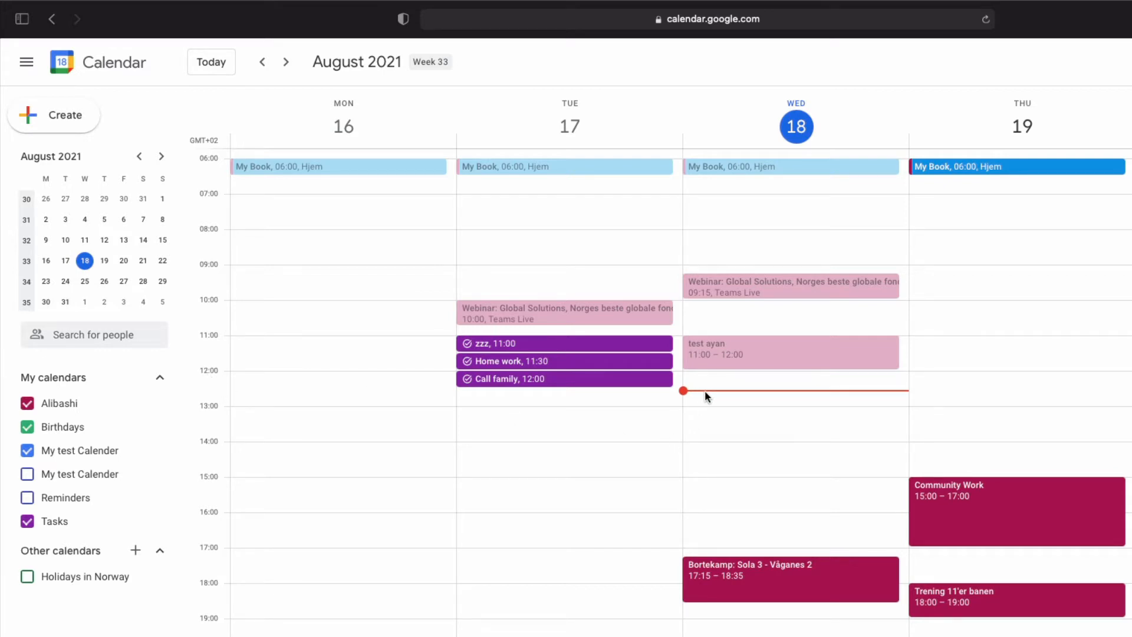
Open a quick event draft for Wednesday, August 18, 13:00–14:00, directly from the week grid, and discard it
{"action": "left_click", "coordinate": [681, 391]}
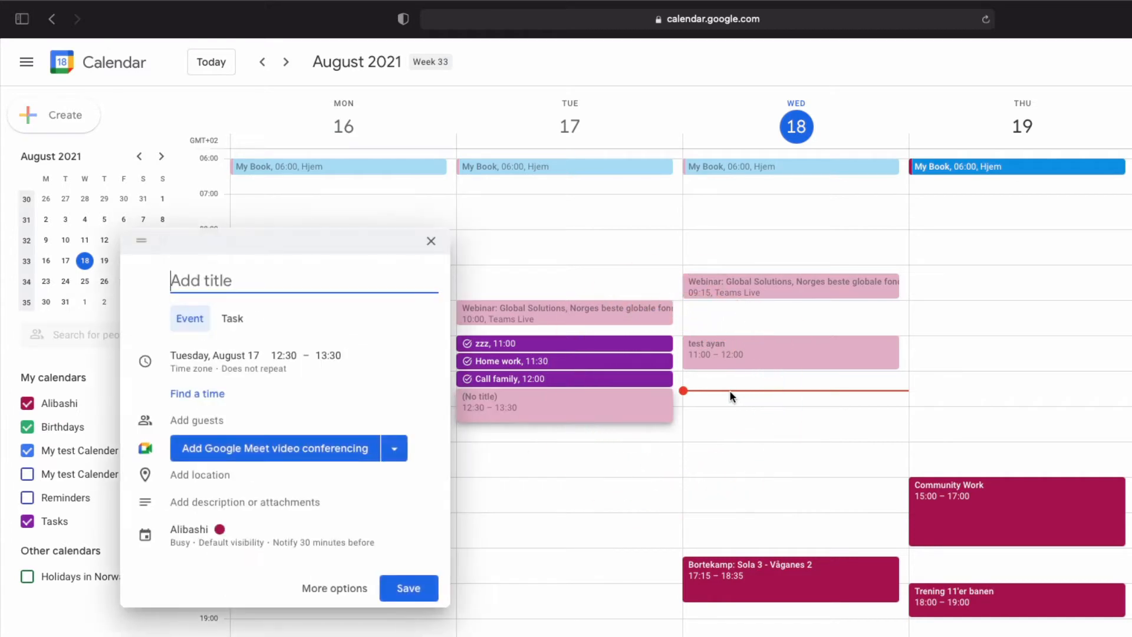
{"action": "left_click", "coordinate": [434, 246]}
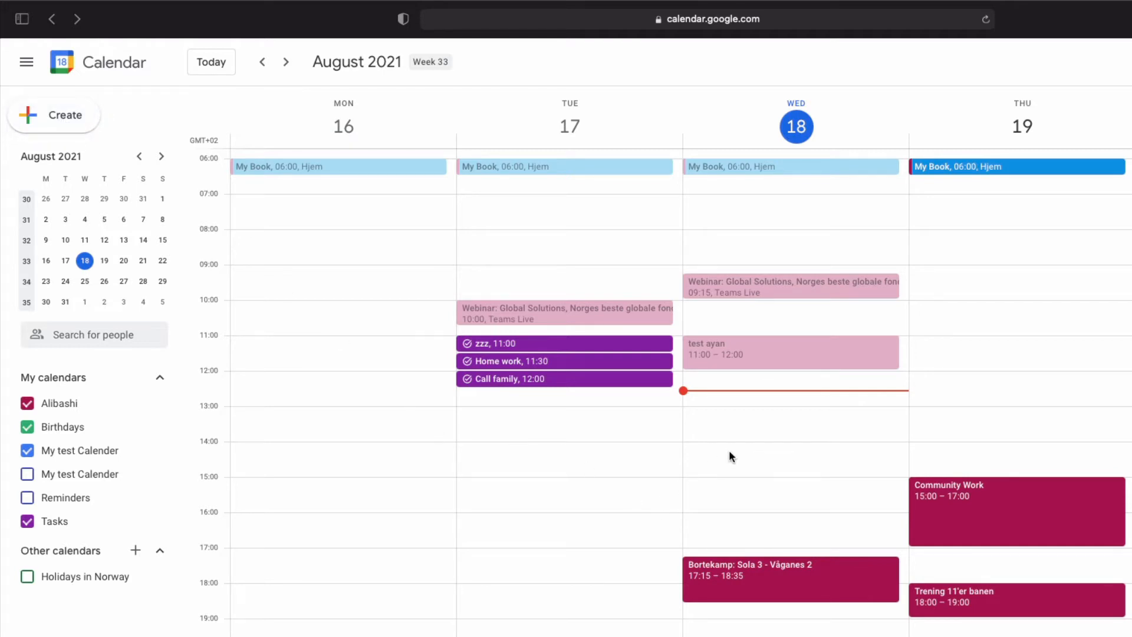
{"action": "left_click", "coordinate": [685, 416]}
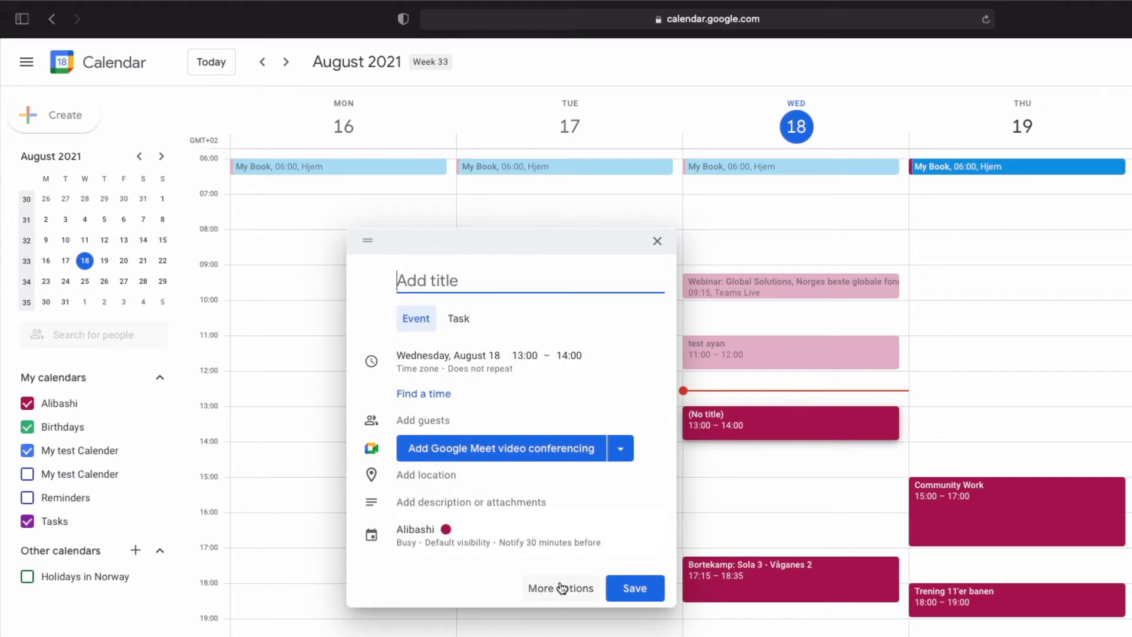
{"action": "left_click", "coordinate": [658, 242]}
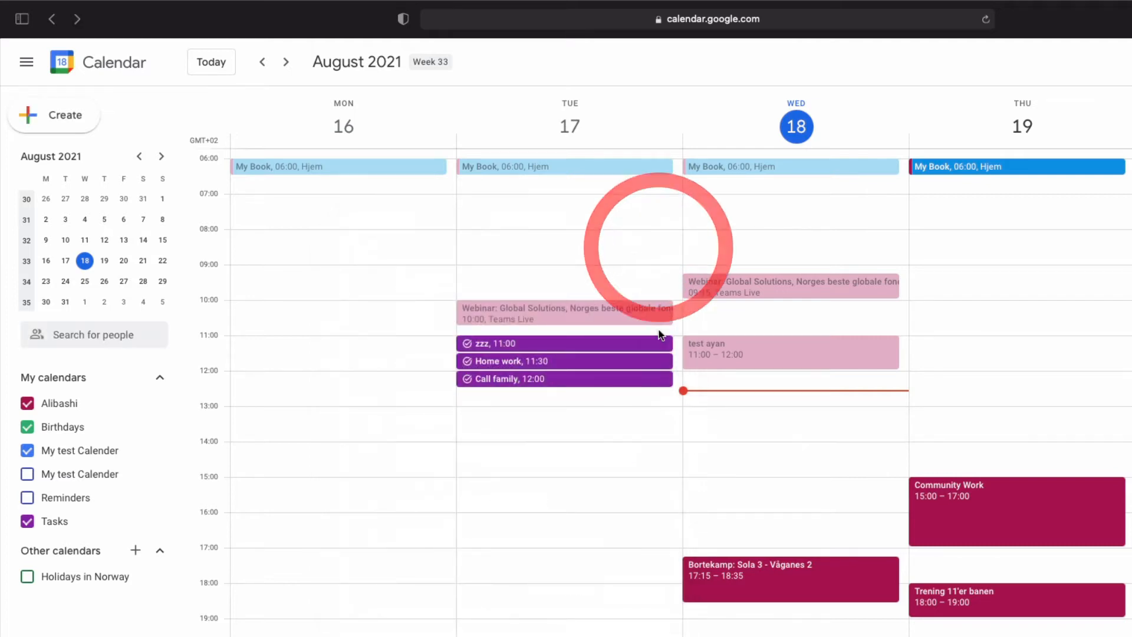
Compare the full event editor with the quick event form for August 18, 13:00–14:00, discarding each draft
{"action": "double_click", "coordinate": [714, 412]}
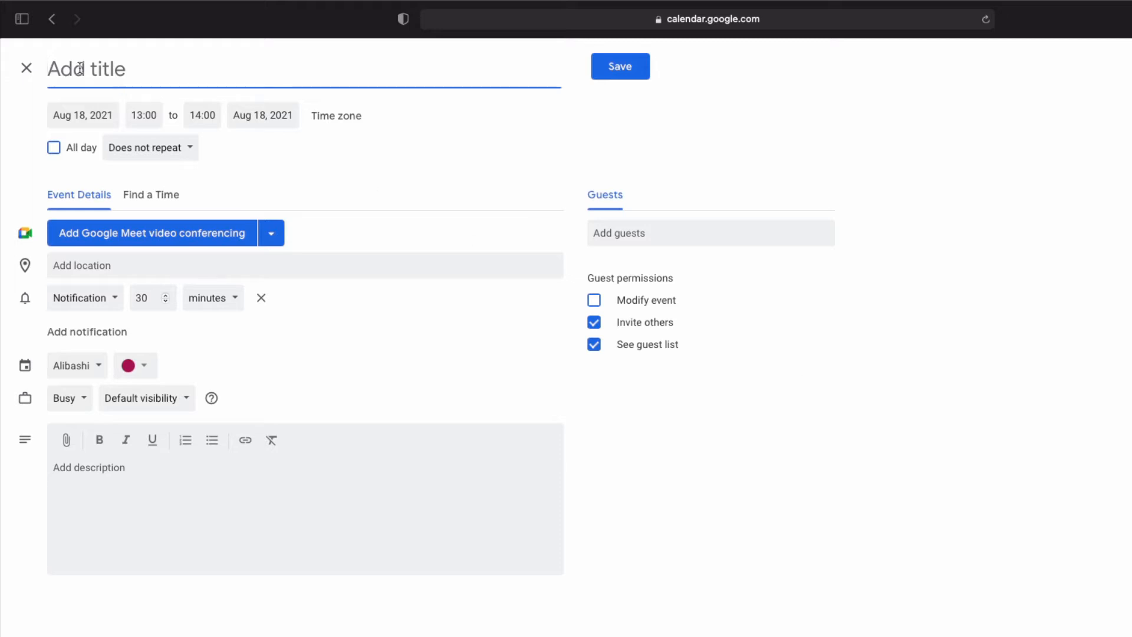
{"action": "left_click", "coordinate": [26, 68]}
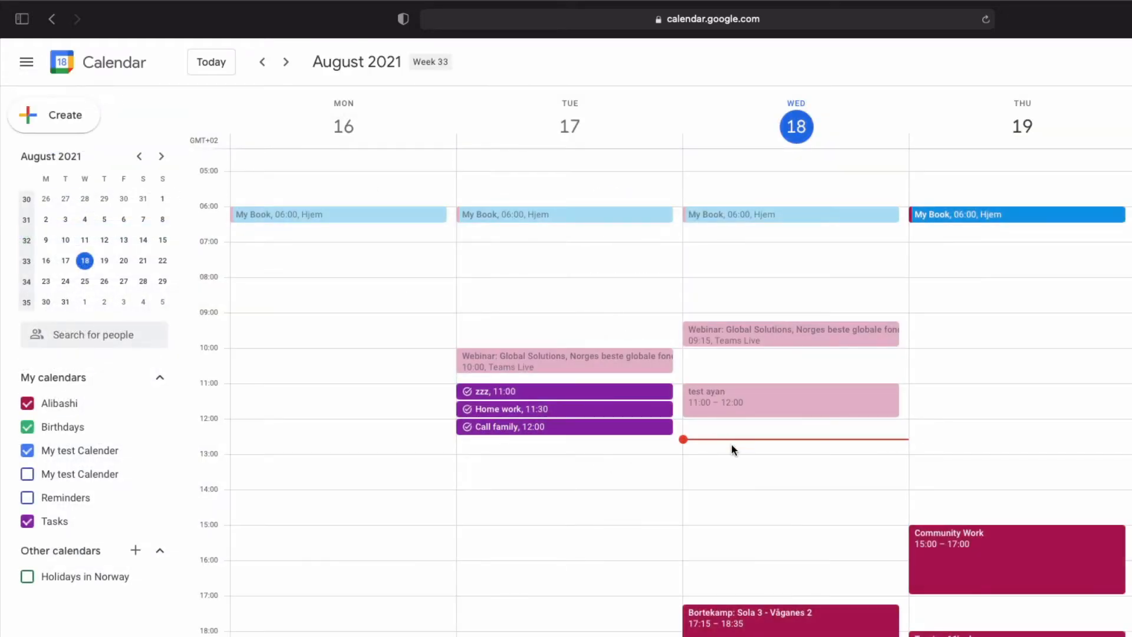
{"action": "left_click", "coordinate": [694, 461]}
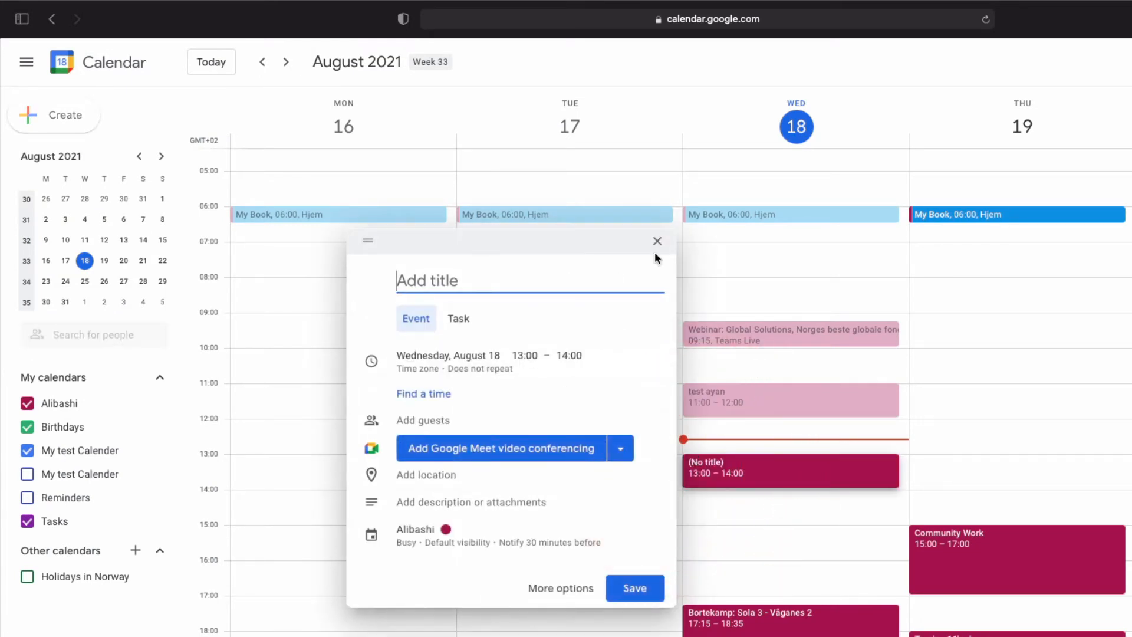
{"action": "left_click", "coordinate": [657, 242]}
{"action": "double_click", "coordinate": [698, 472]}
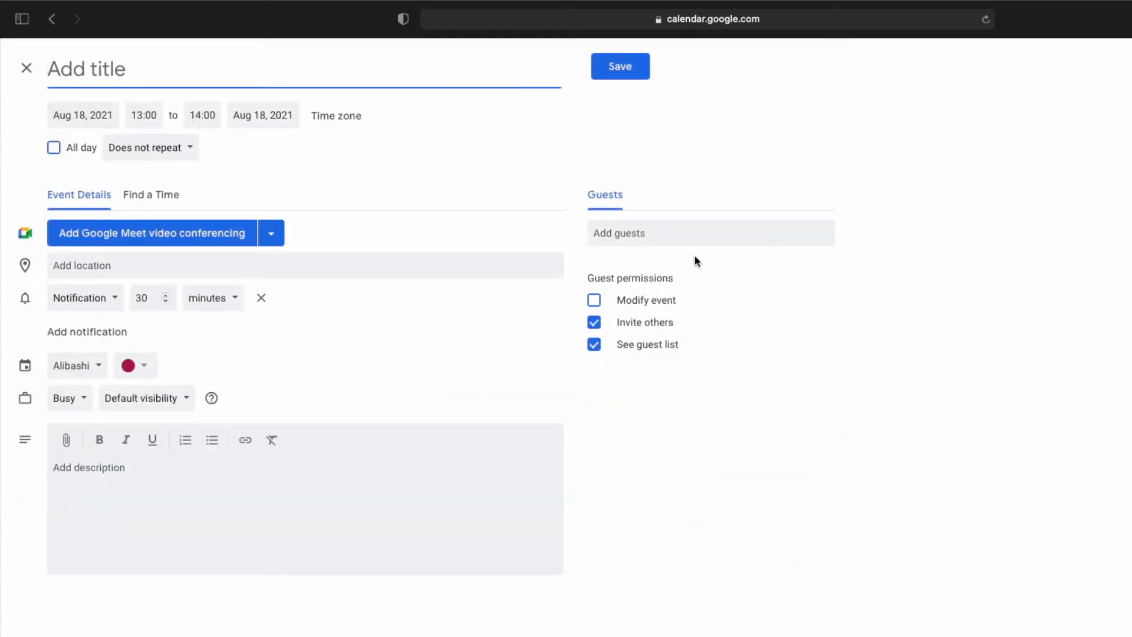
{"action": "left_click", "coordinate": [26, 68]}
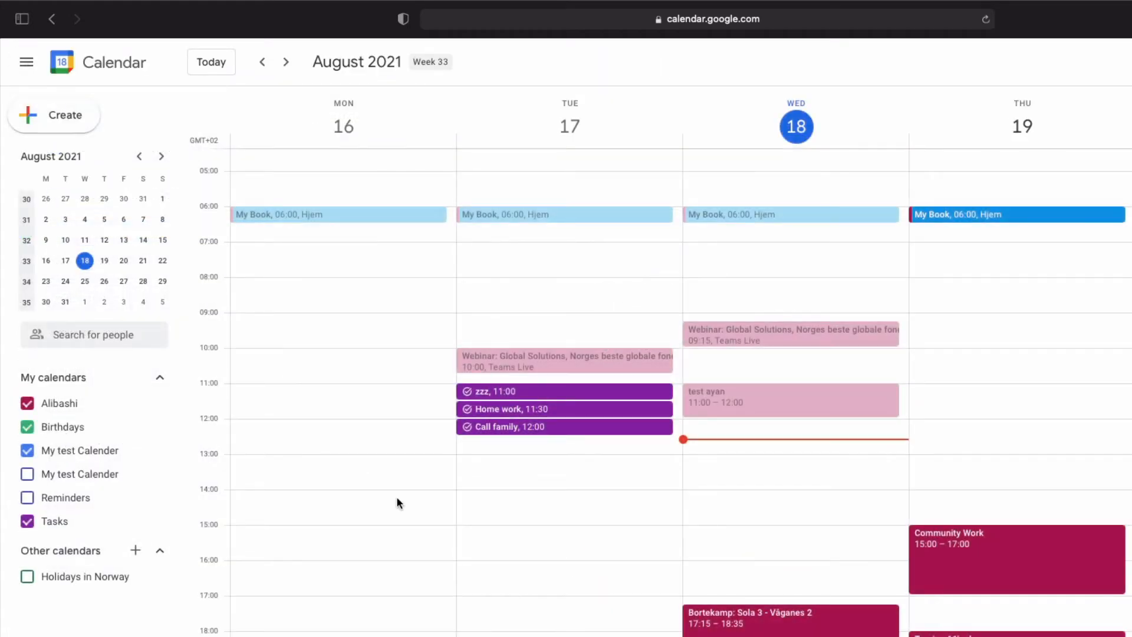
Start an event with the Create command and discard the untitled draft
{"action": "left_click", "coordinate": [65, 128]}
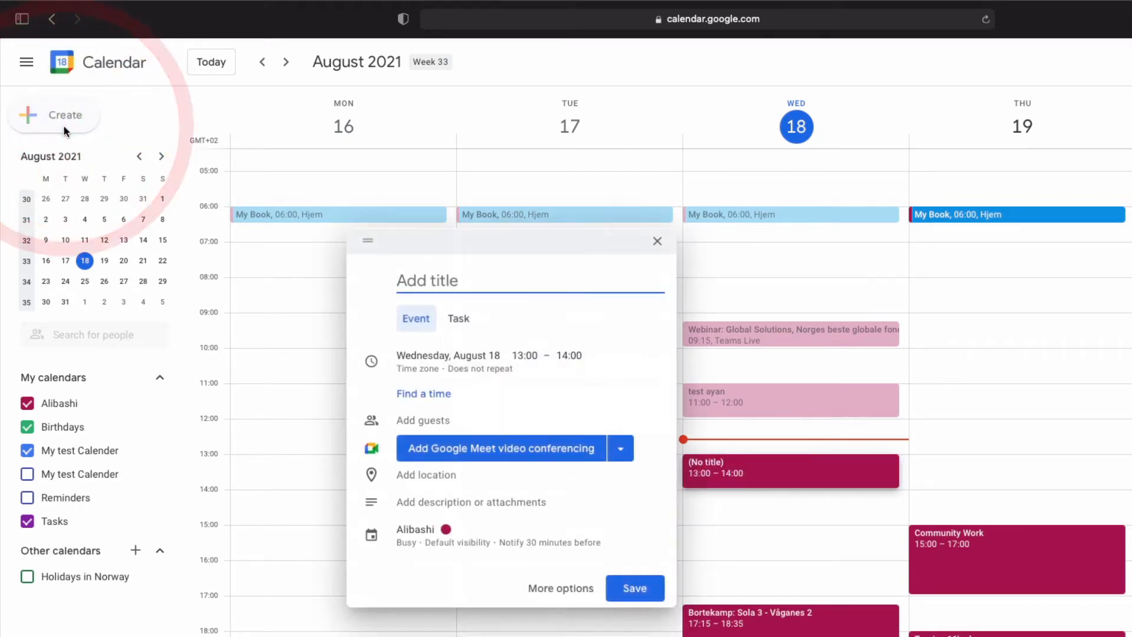
{"action": "left_click", "coordinate": [657, 241]}
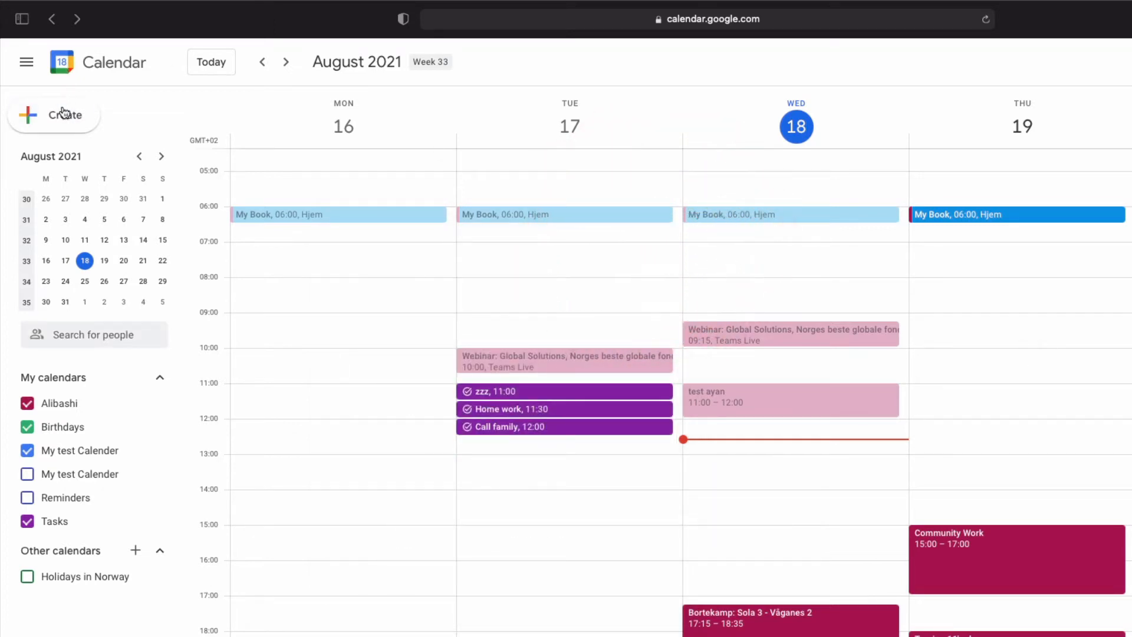
Create a new event draft, expand it into the full event editor, and discard it
{"action": "left_click", "coordinate": [62, 115]}
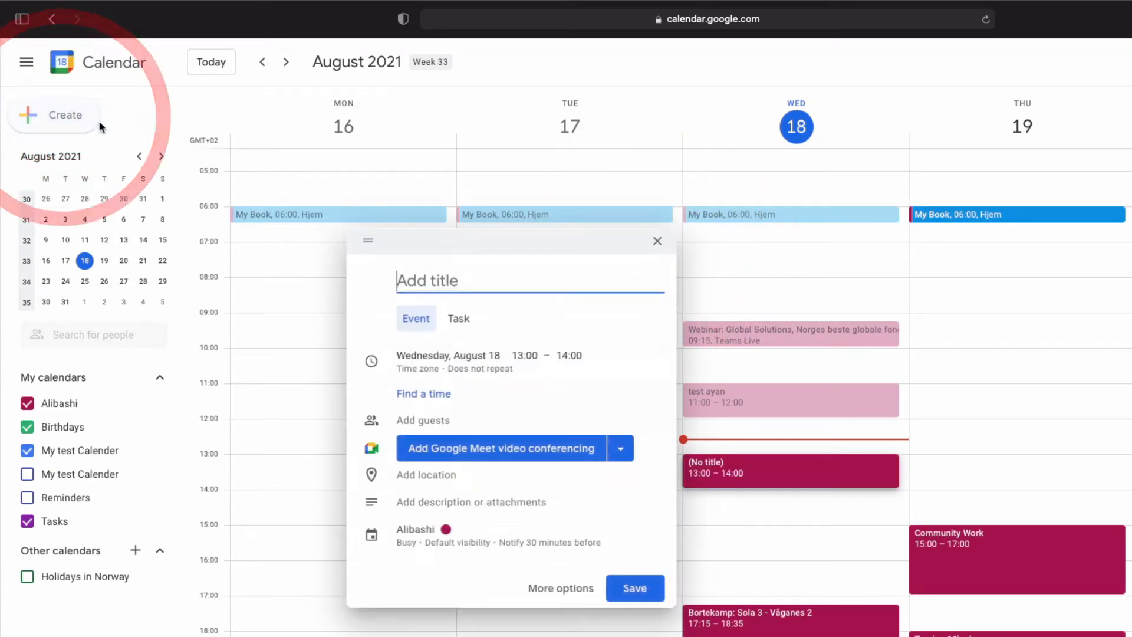
{"action": "left_click", "coordinate": [550, 588]}
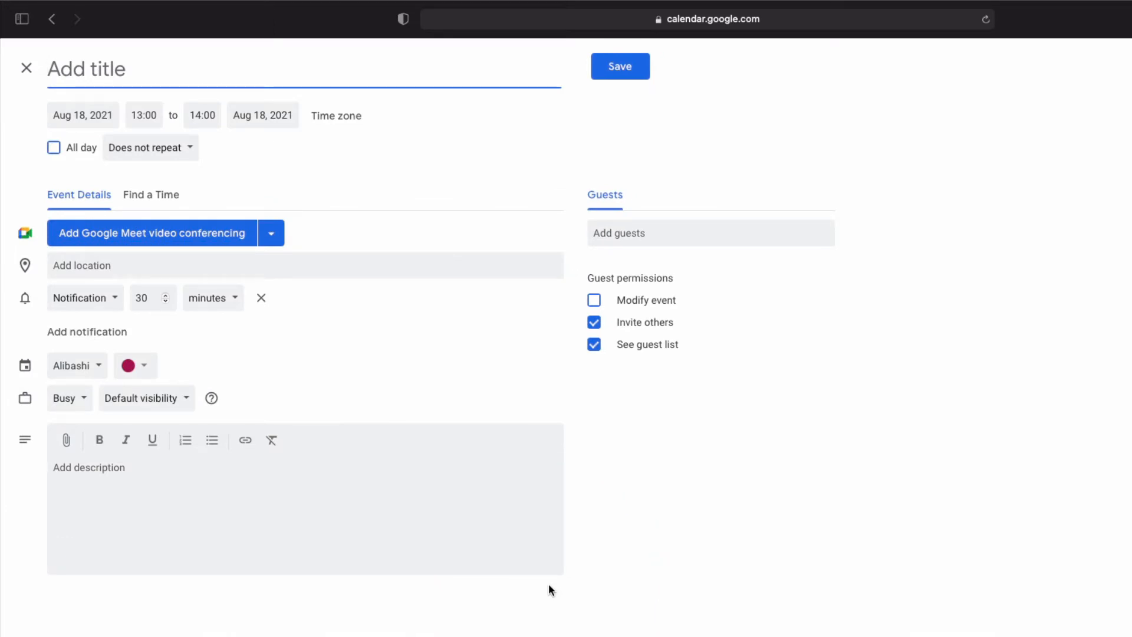
{"action": "left_click", "coordinate": [28, 68]}
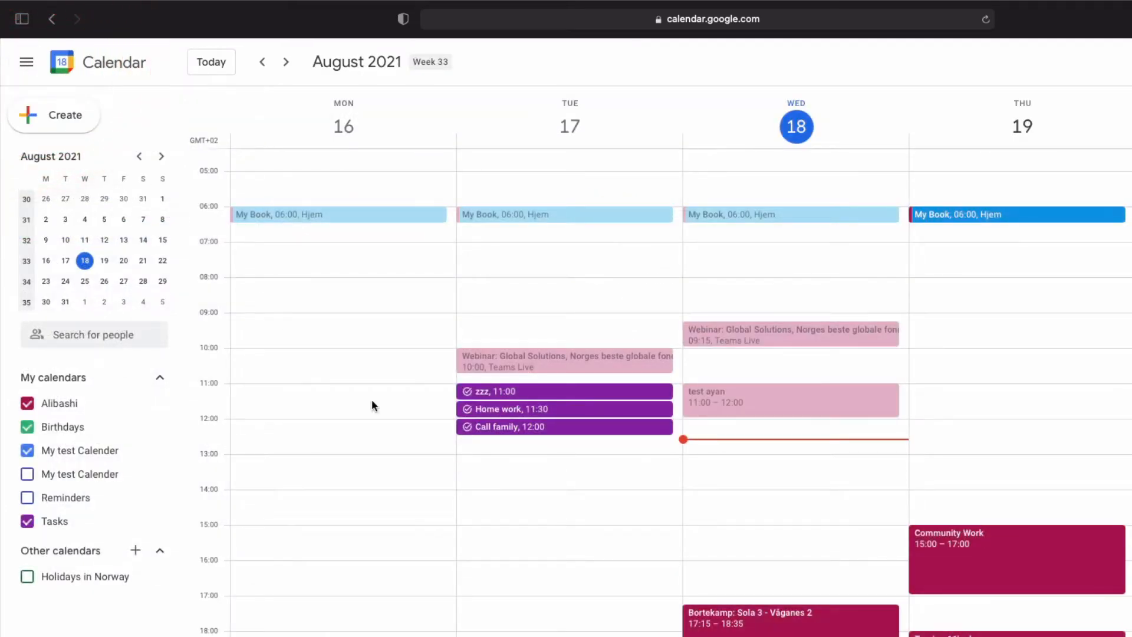
Open a full event editor for Wednesday, August 18, 13:00–14:00, from the week grid and title the event "Balan Muhiim - Imtaxaan"
{"action": "double_click", "coordinate": [687, 466]}
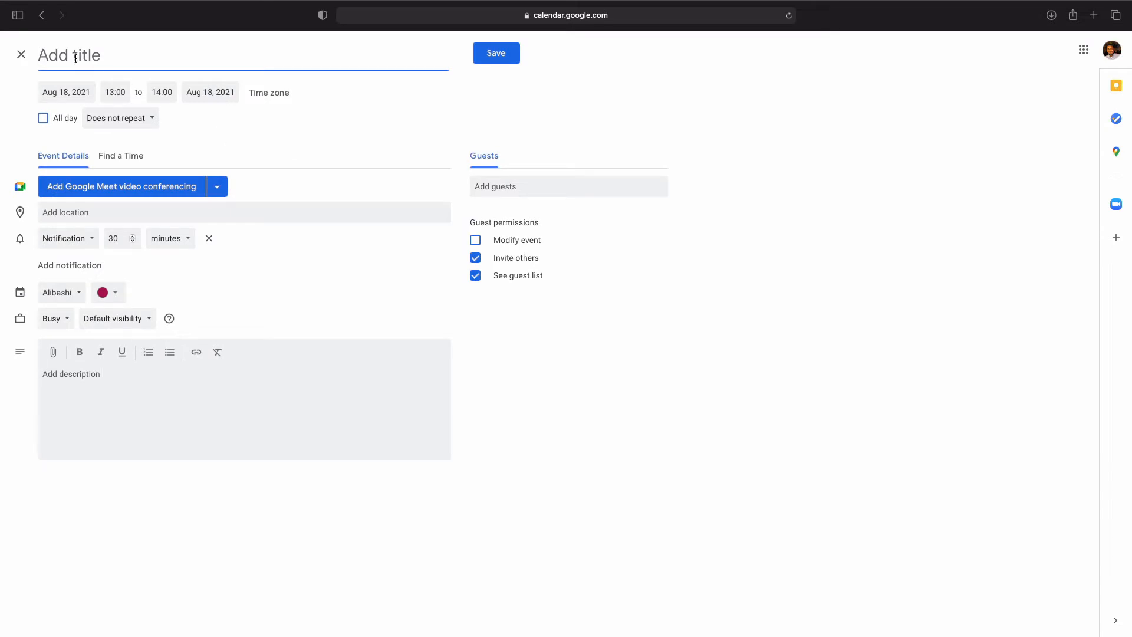
{"action": "type", "text": "b"}
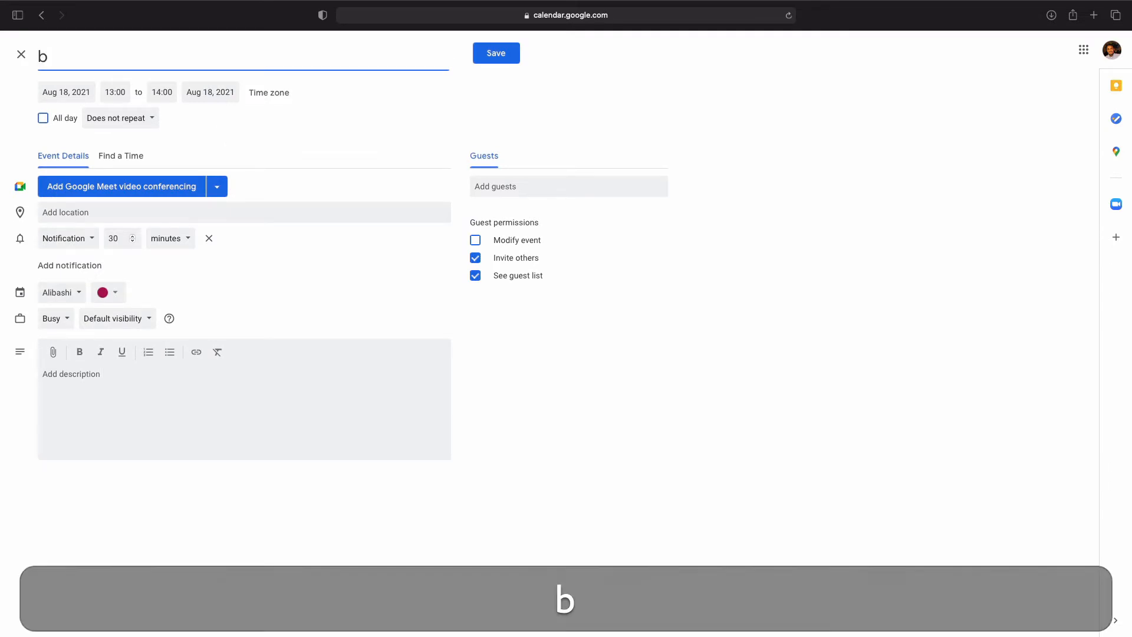
{"action": "key", "text": "BackSpace"}
{"action": "type", "text": "Balan "}
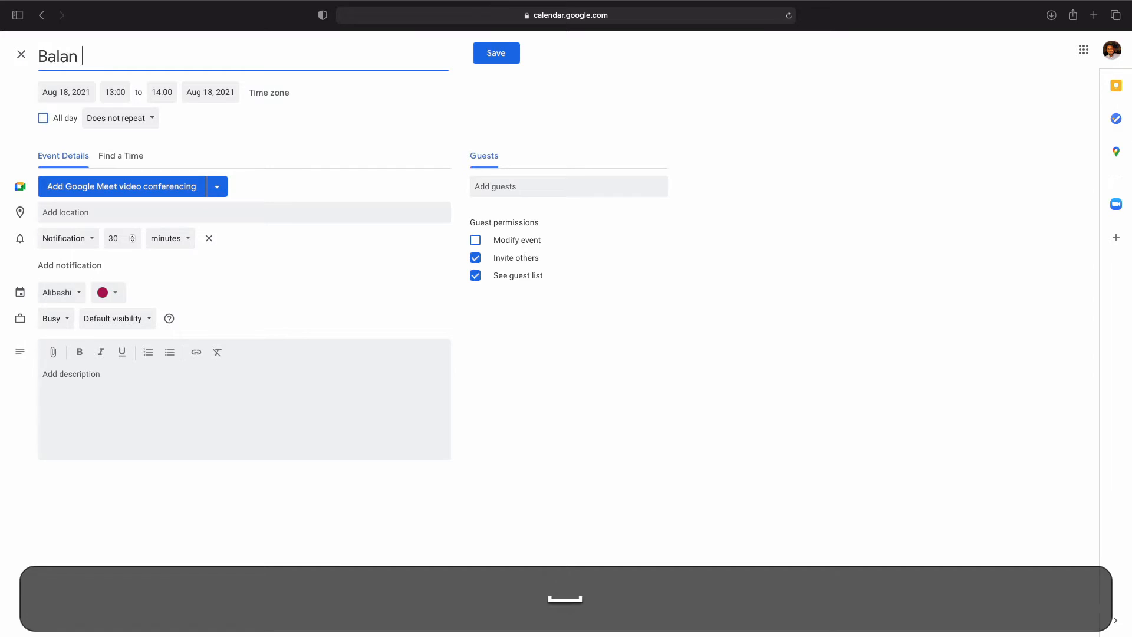
{"action": "type", "text": "Muhiim"}
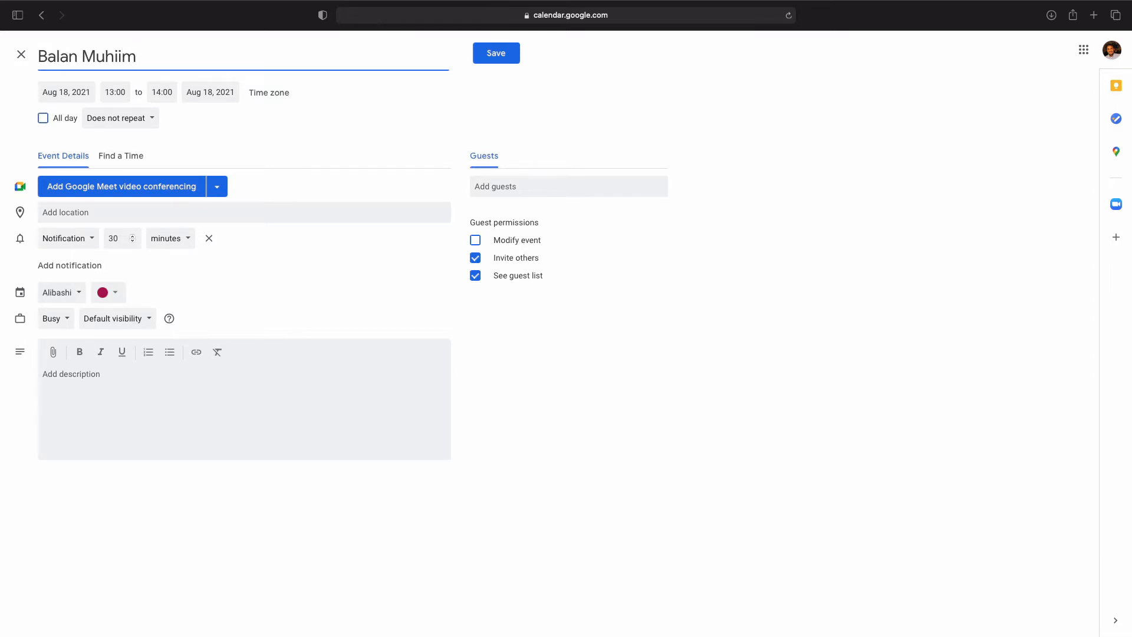
{"action": "type", "text": " - "}
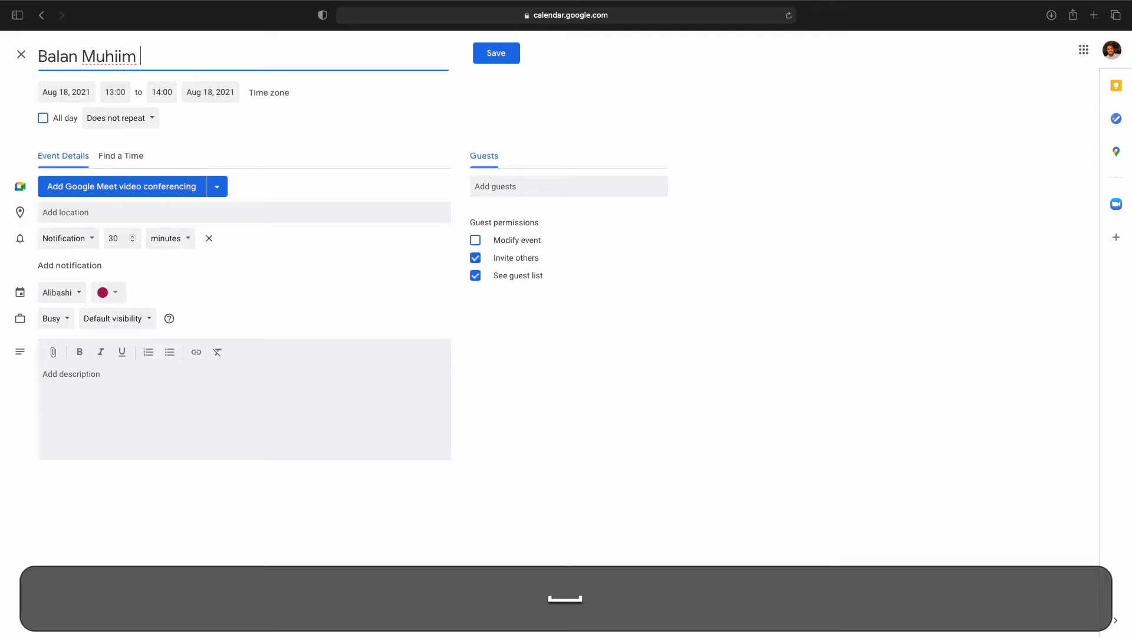
{"action": "type", "text": "Imtaxaan"}
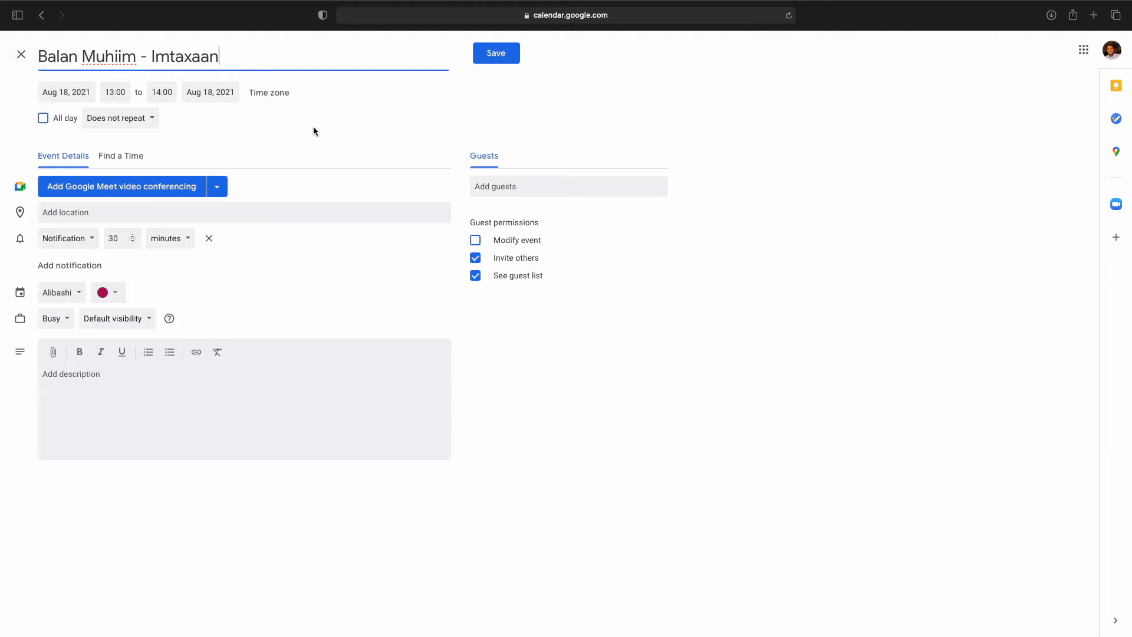
Schedule the event for August 20, 2021, from 14:00 to 14:30
{"action": "left_click", "coordinate": [55, 92]}
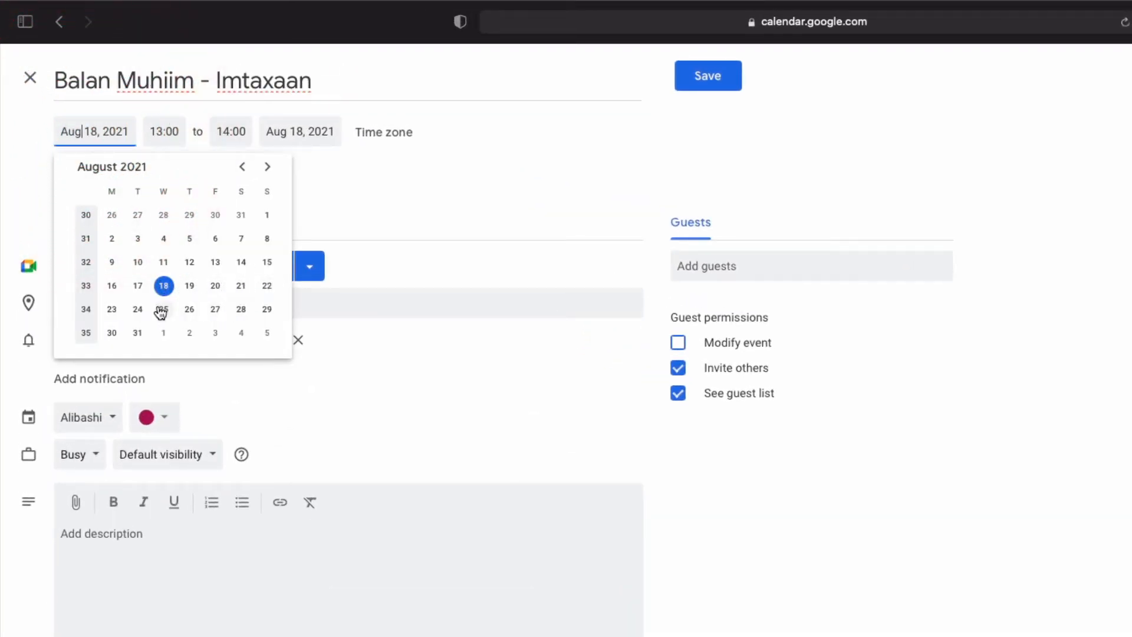
{"action": "left_click", "coordinate": [216, 287]}
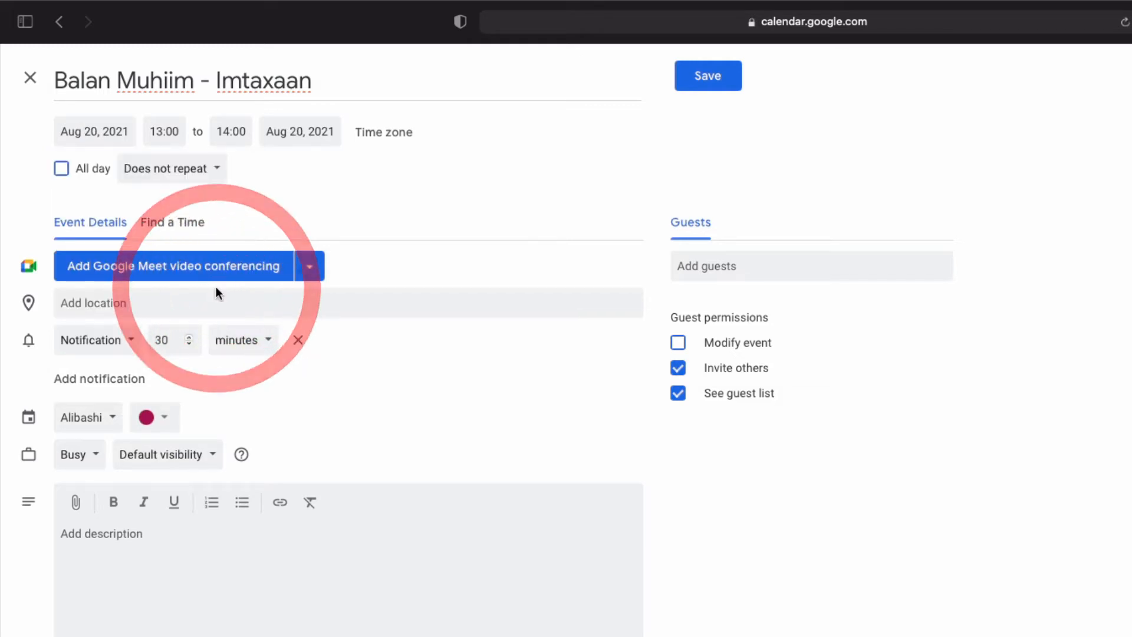
{"action": "left_click", "coordinate": [170, 122]}
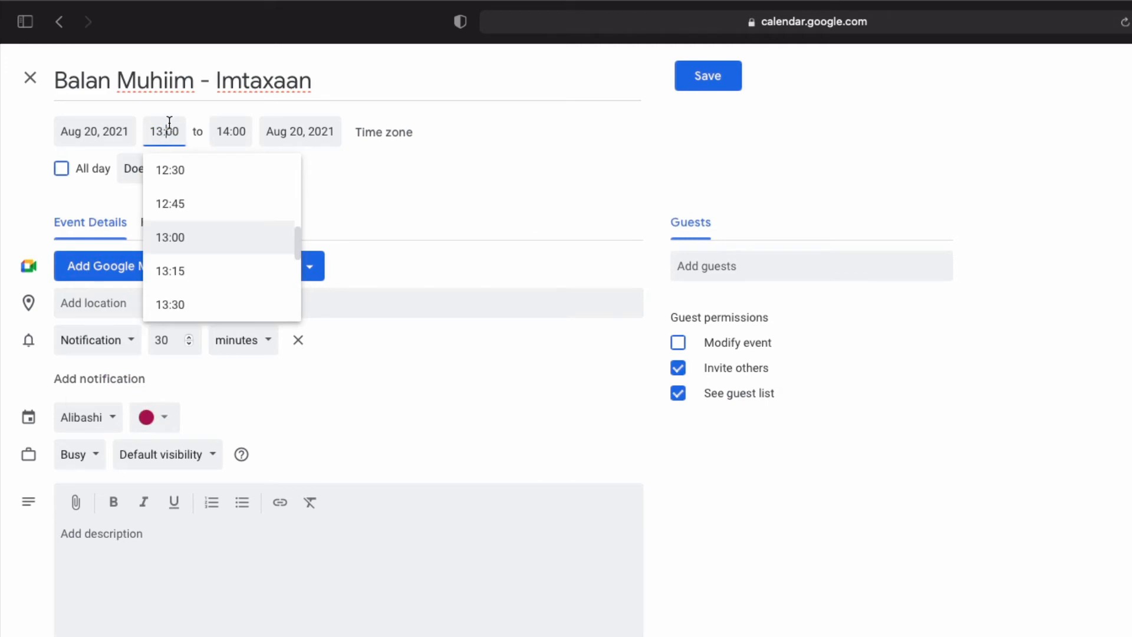
{"action": "scroll", "coordinate": [171, 250], "scroll_direction": "down", "scroll_amount": 3}
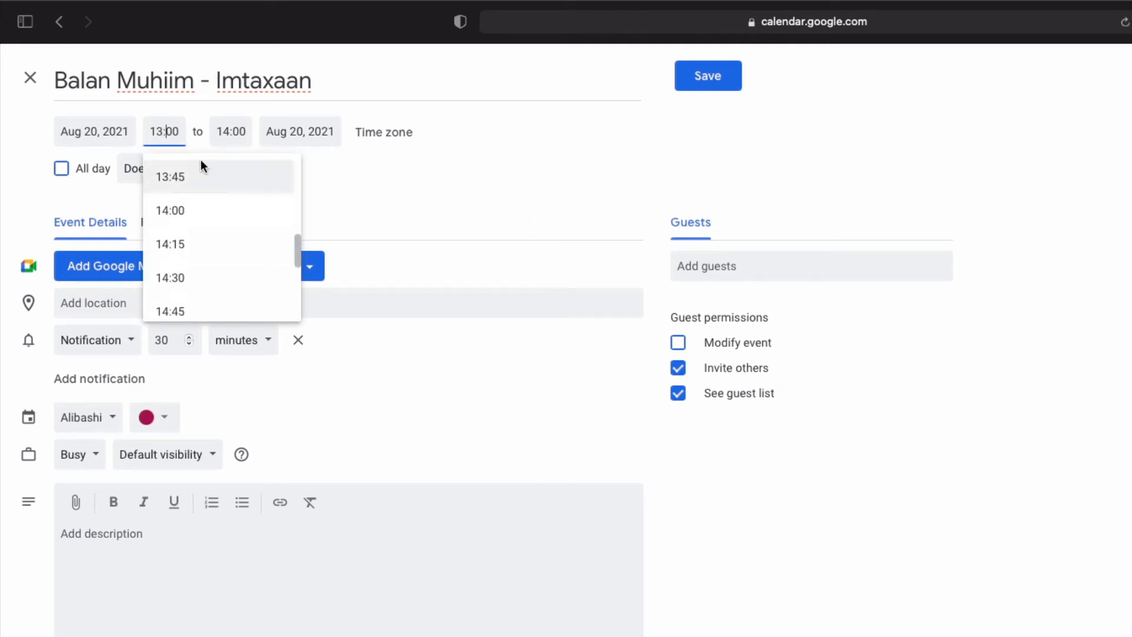
{"action": "left_click", "coordinate": [177, 127]}
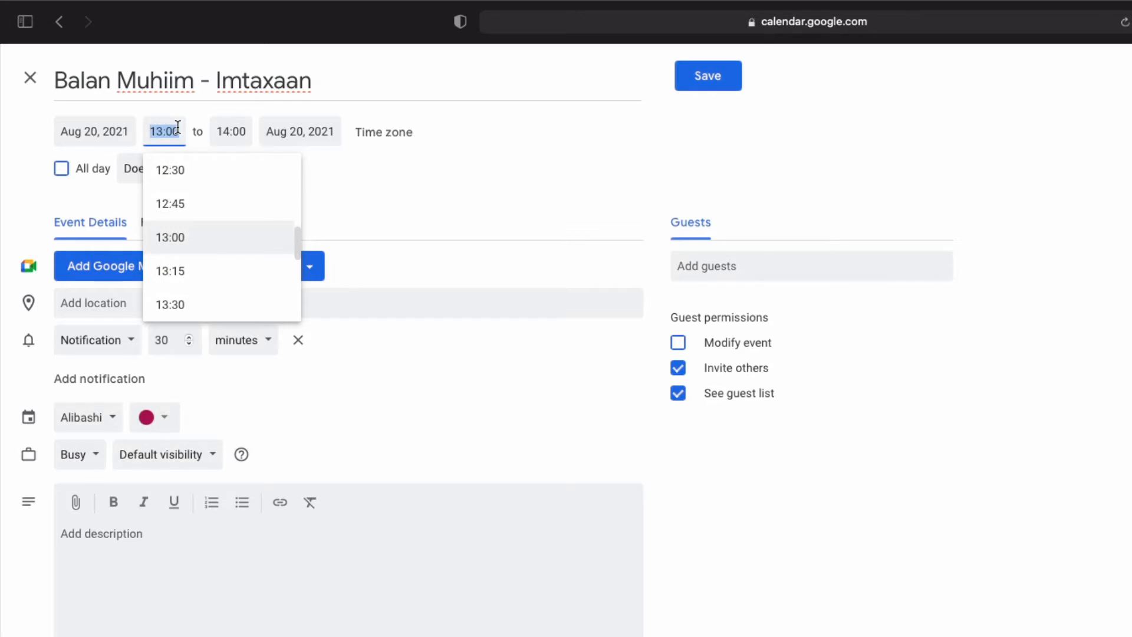
{"action": "type", "text": "14:00"}
{"action": "left_click", "coordinate": [239, 131]}
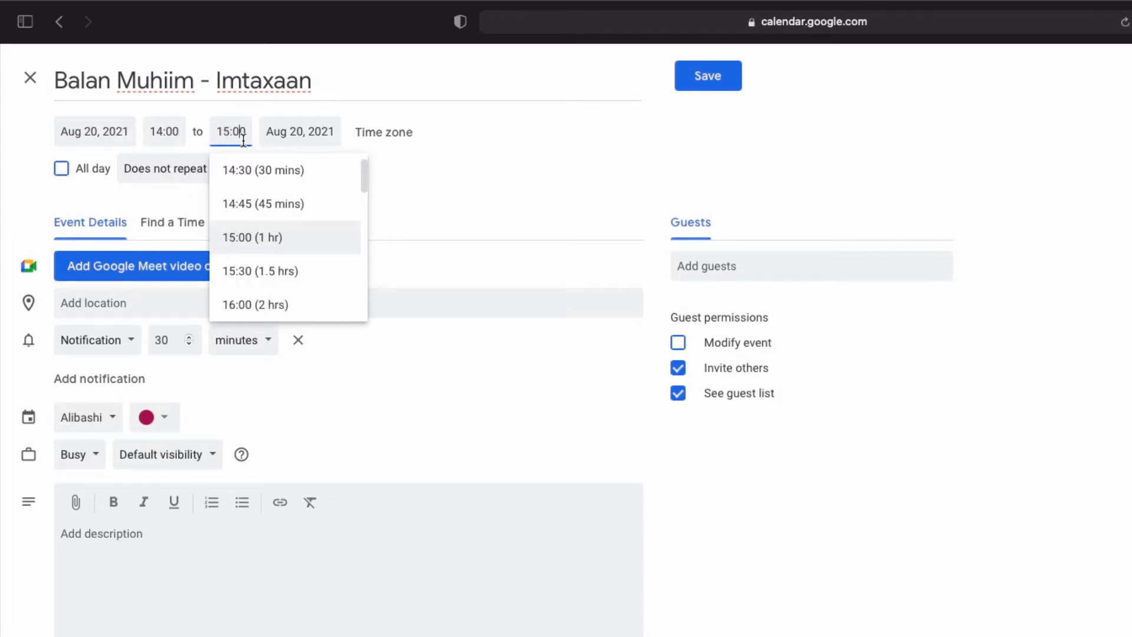
{"action": "left_click", "coordinate": [242, 170]}
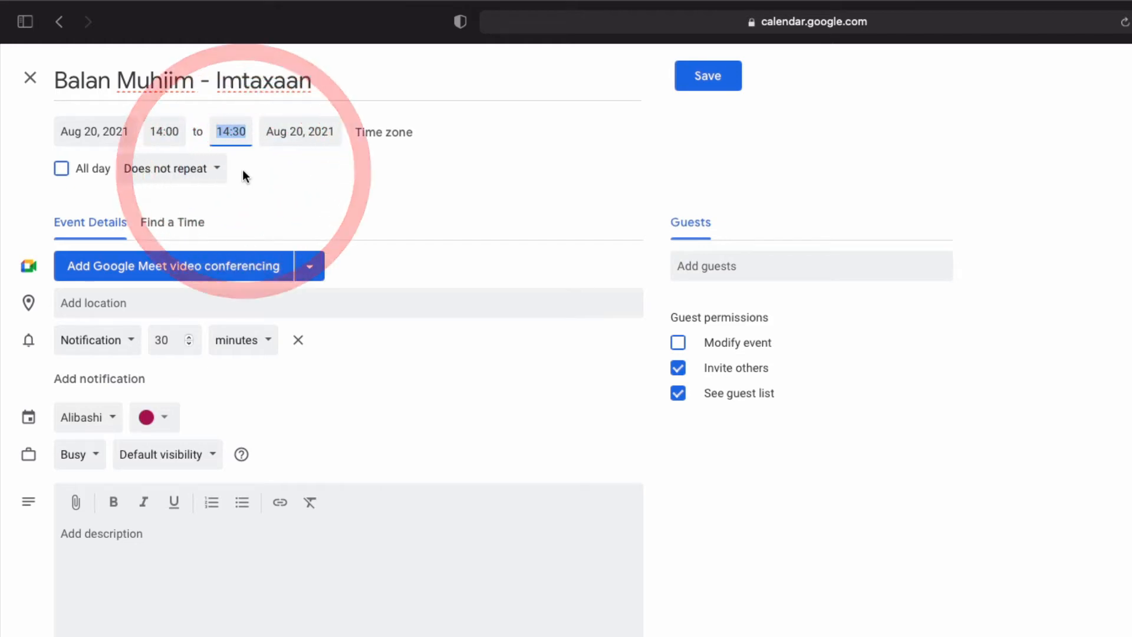
{"action": "left_click", "coordinate": [237, 135]}
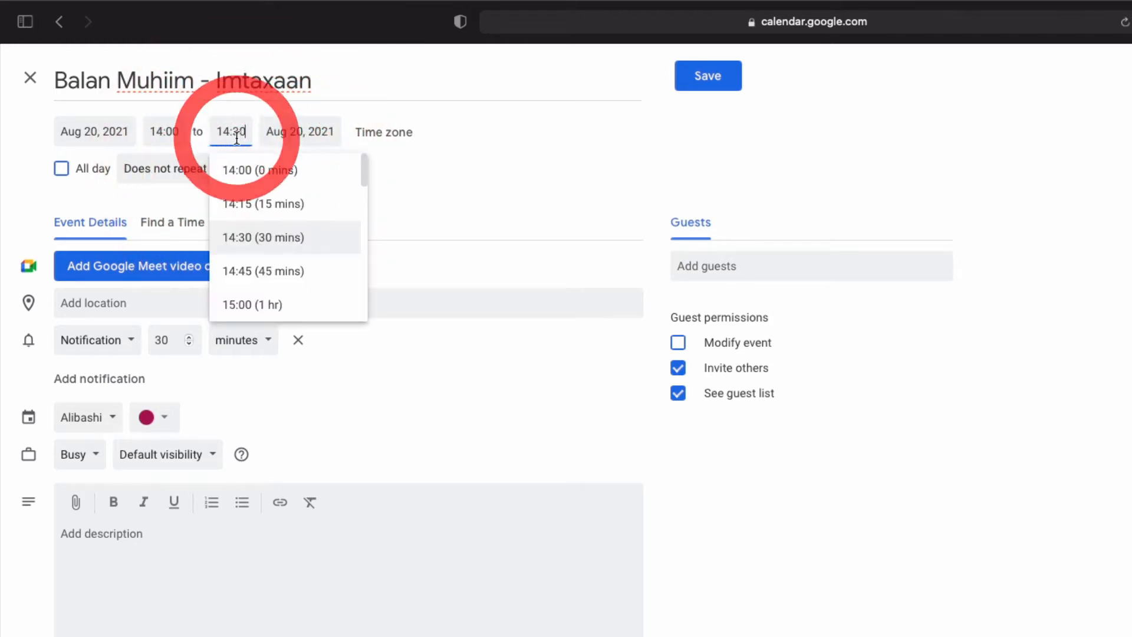
{"action": "left_click", "coordinate": [428, 203]}
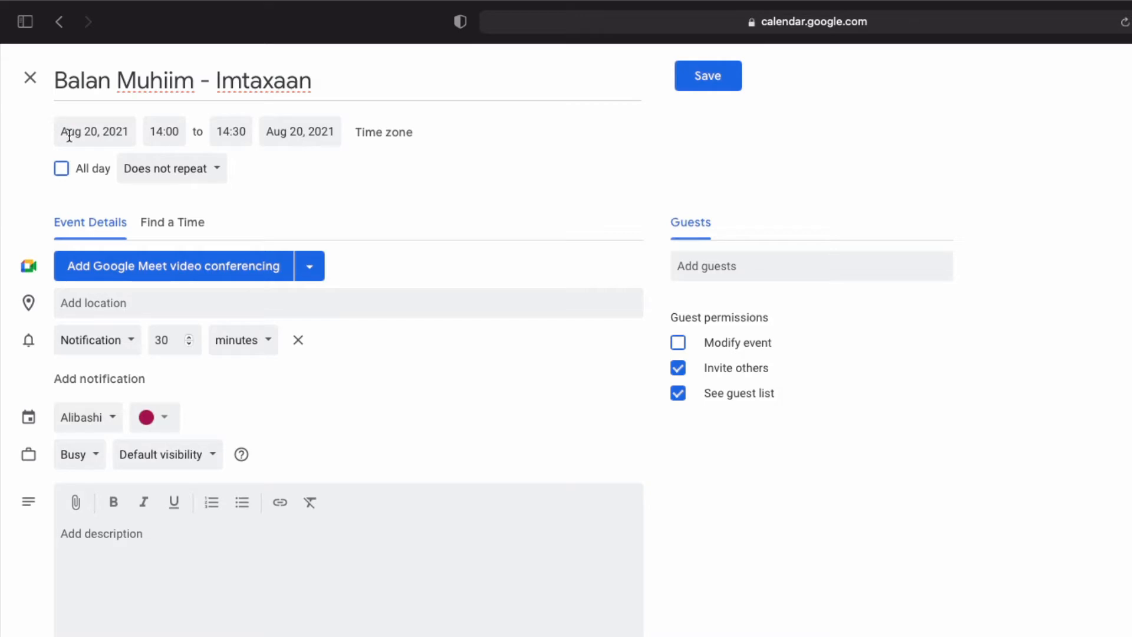
{"action": "left_click", "coordinate": [310, 133]}
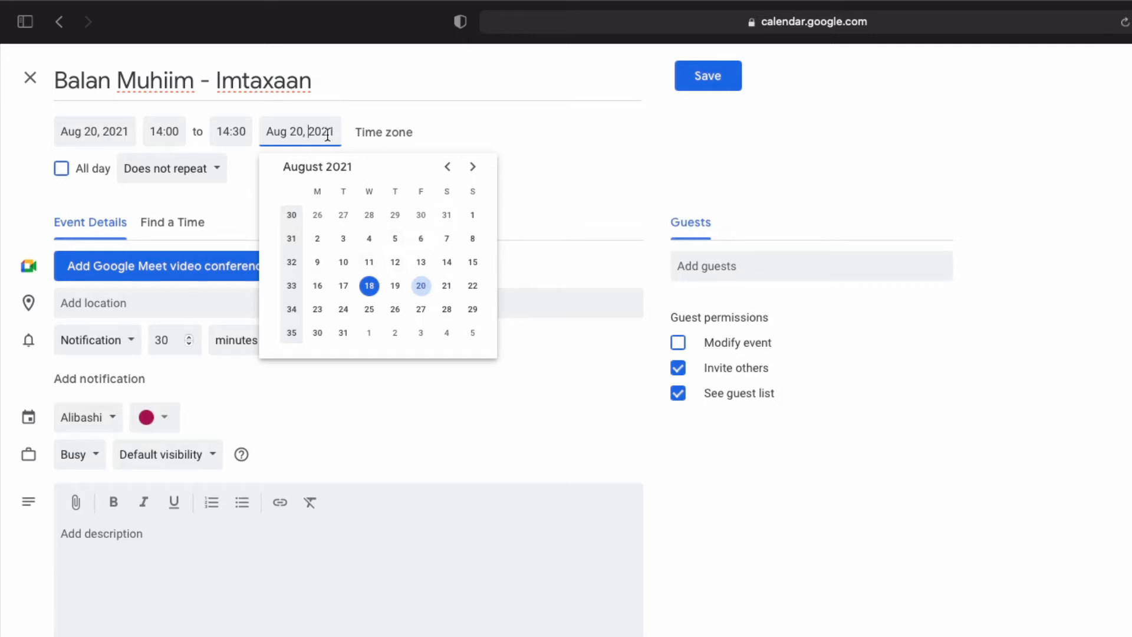
{"action": "left_click", "coordinate": [459, 130]}
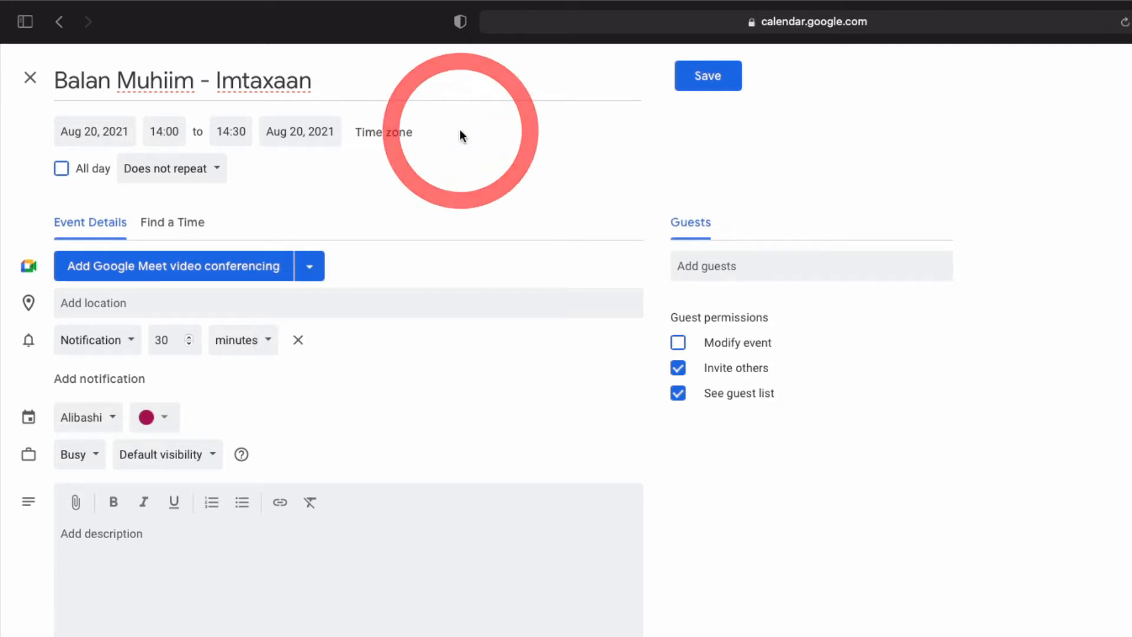
Look through the event's time zone choices, try separate start and end time zones, and cancel the change
{"action": "left_click", "coordinate": [389, 136]}
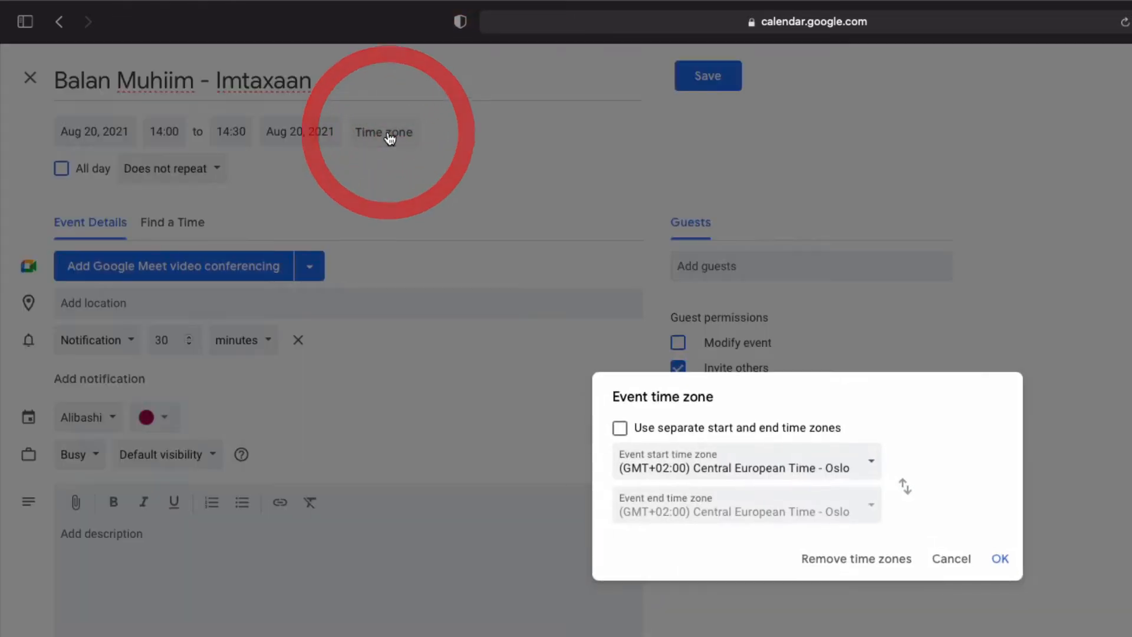
{"action": "left_click", "coordinate": [864, 464]}
{"action": "left_click", "coordinate": [1120, 406]}
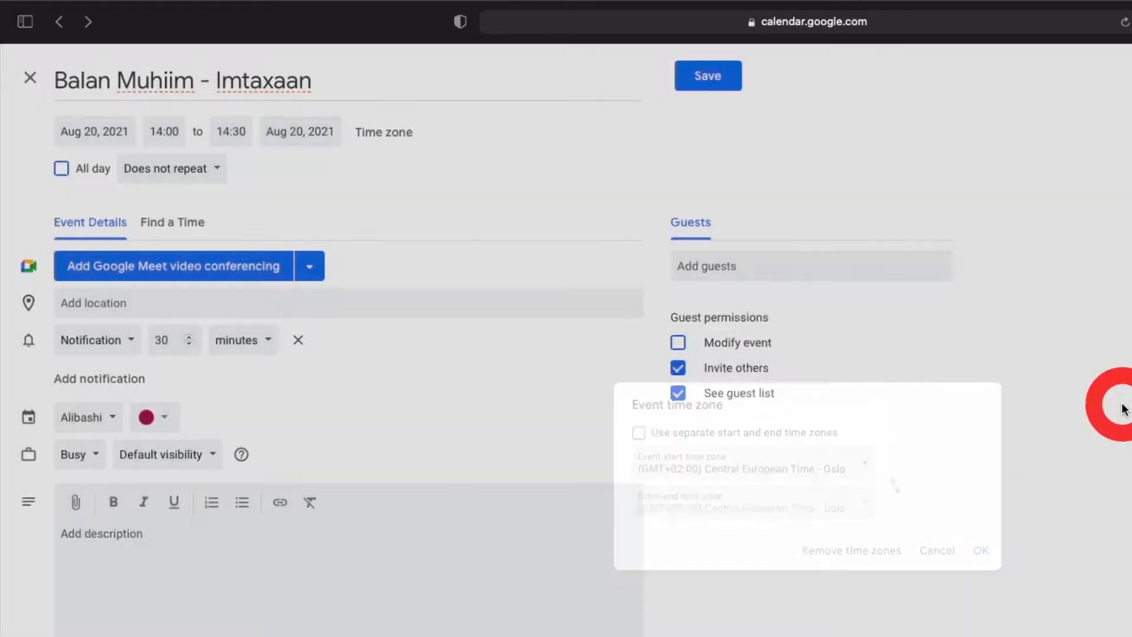
{"action": "left_click", "coordinate": [403, 137]}
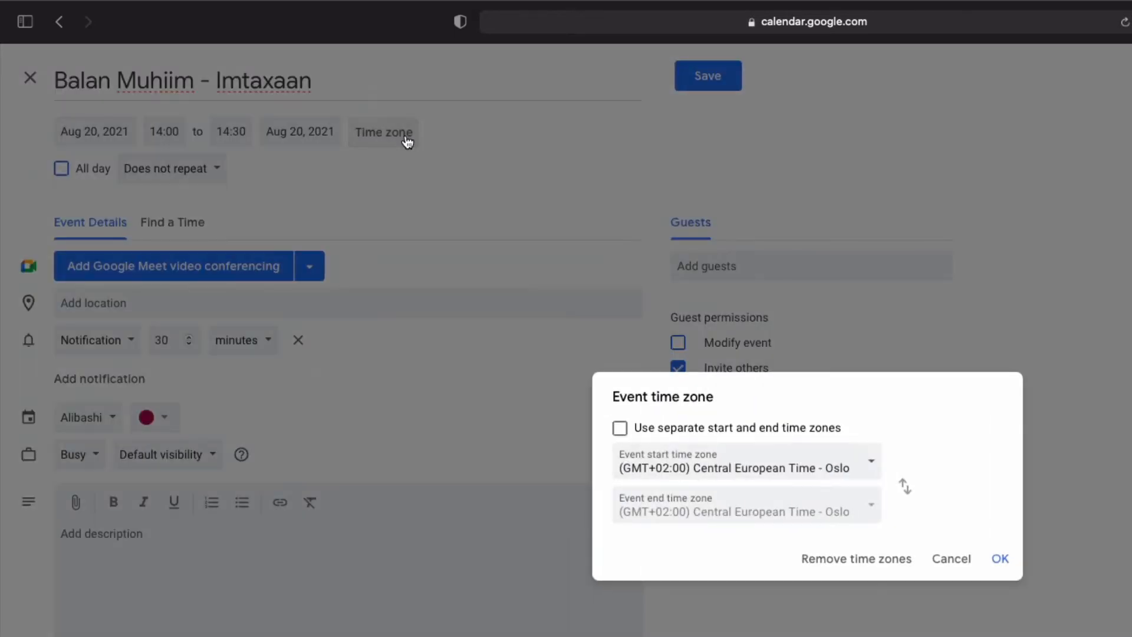
{"action": "left_click", "coordinate": [871, 473]}
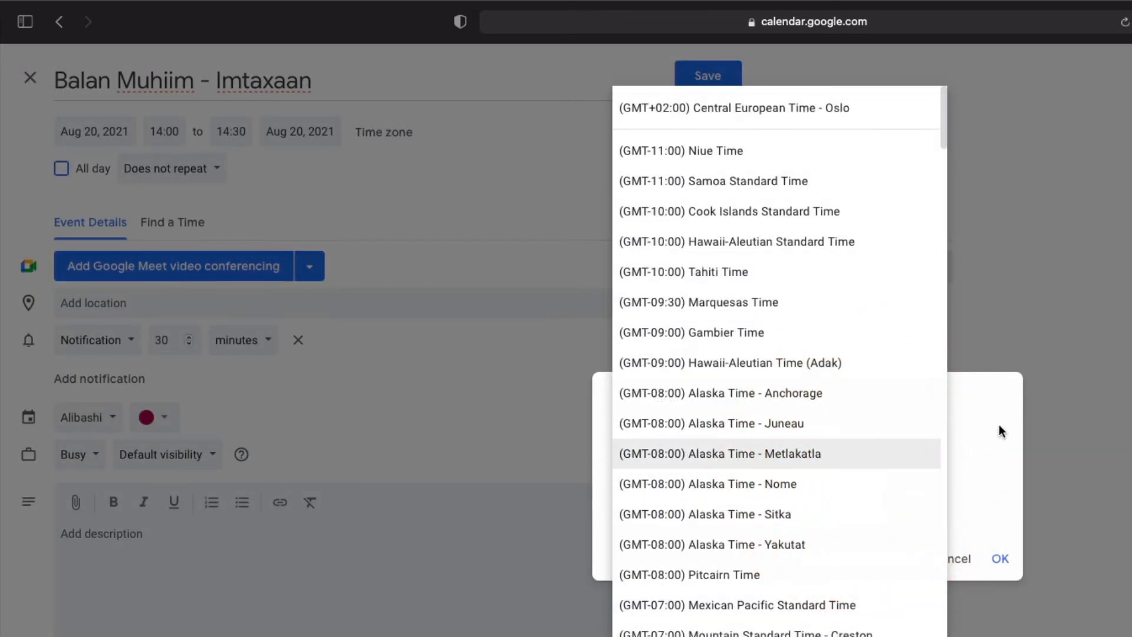
{"action": "left_click", "coordinate": [999, 424]}
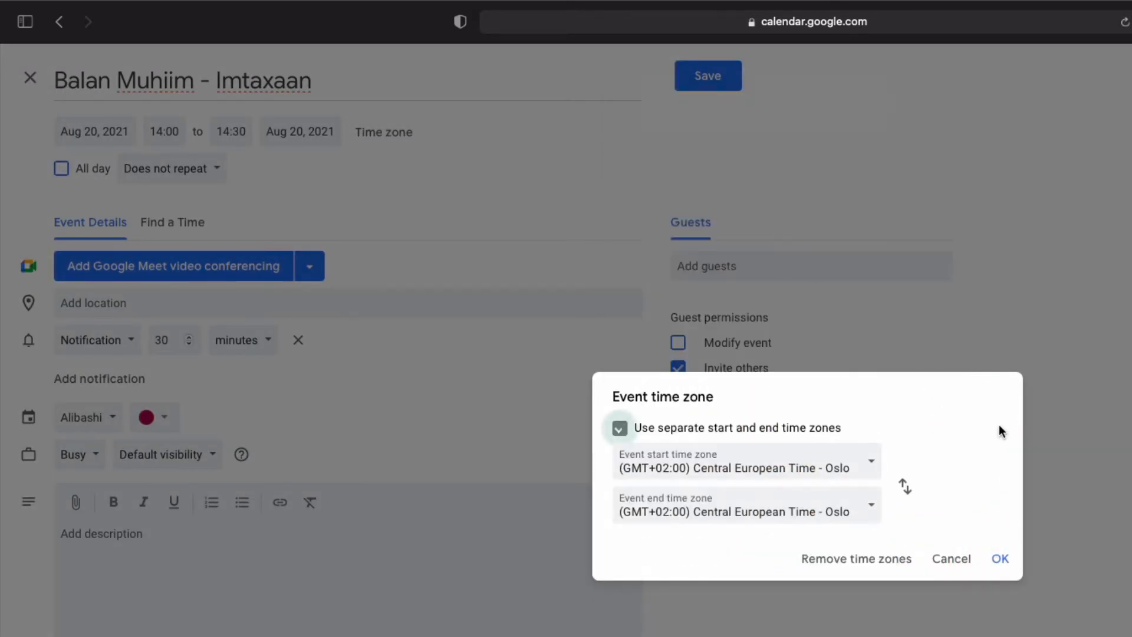
{"action": "left_click", "coordinate": [954, 569]}
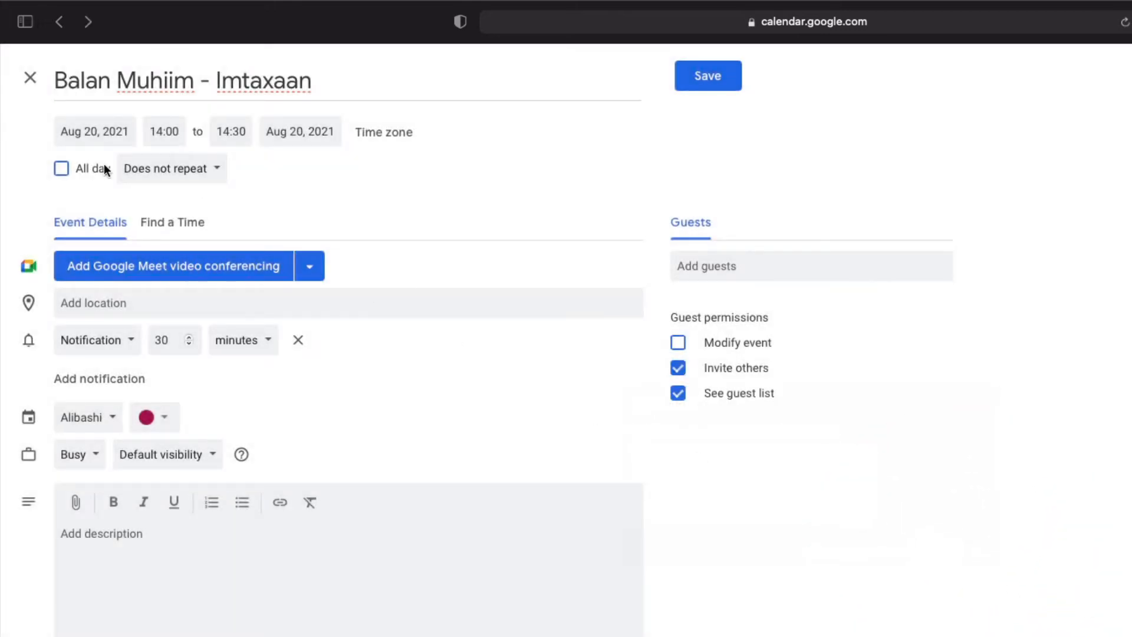
Try making the event all-day and turn that option off again
{"action": "left_click", "coordinate": [61, 169]}
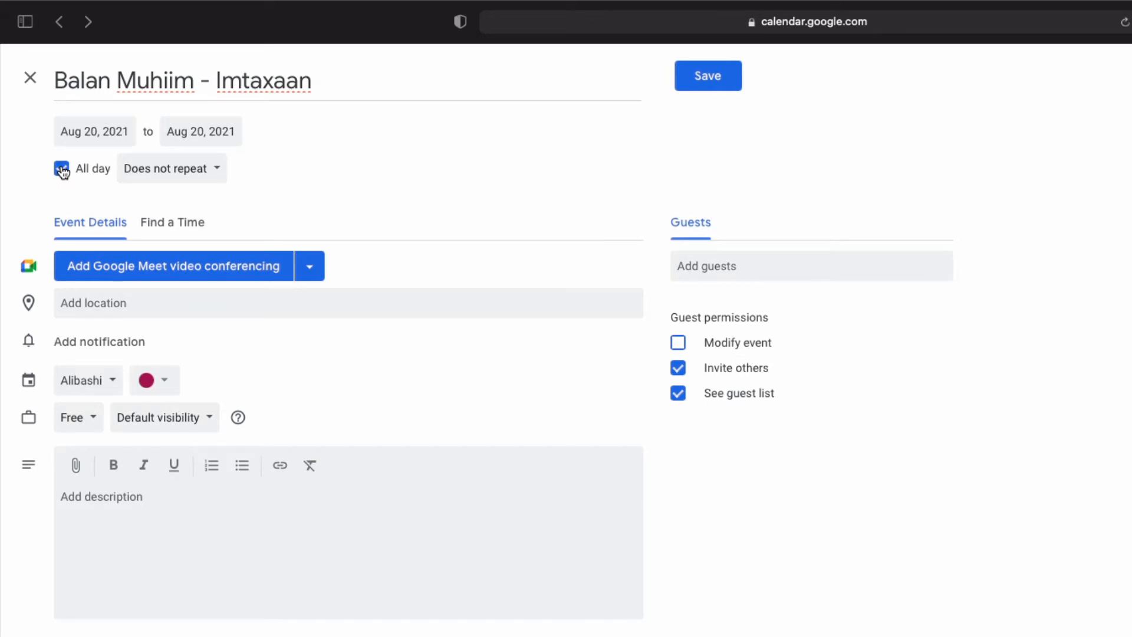
{"action": "left_click", "coordinate": [61, 170]}
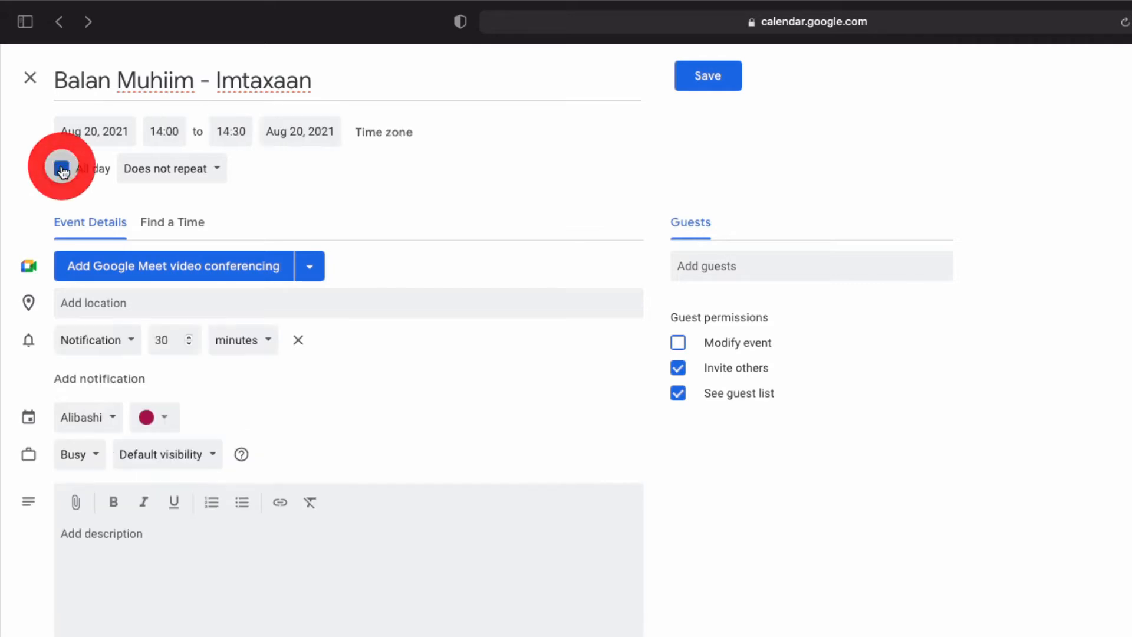
Set a custom recurrence for the event every 2 weeks on Wednesday and Friday, never ending
{"action": "left_click", "coordinate": [183, 172]}
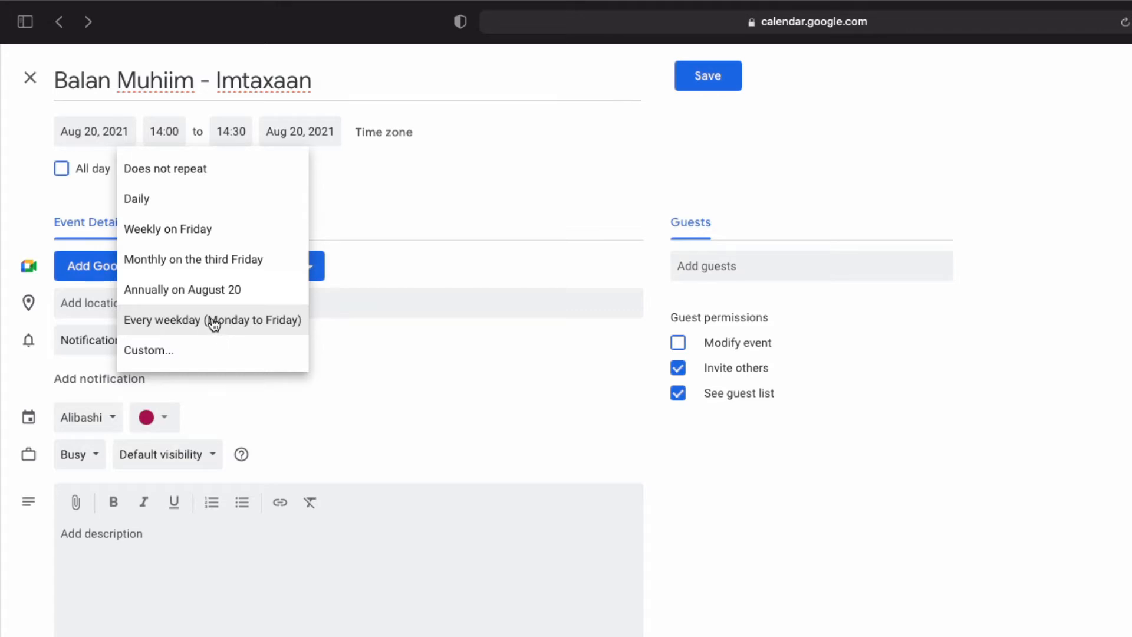
{"action": "left_click", "coordinate": [165, 362]}
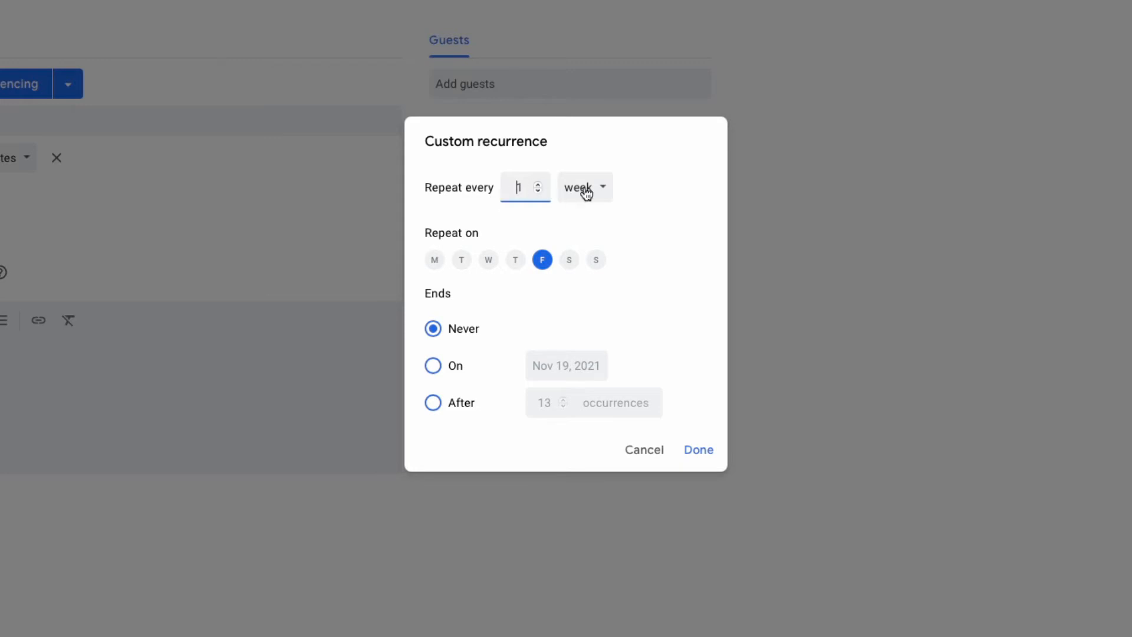
{"action": "left_click", "coordinate": [538, 183]}
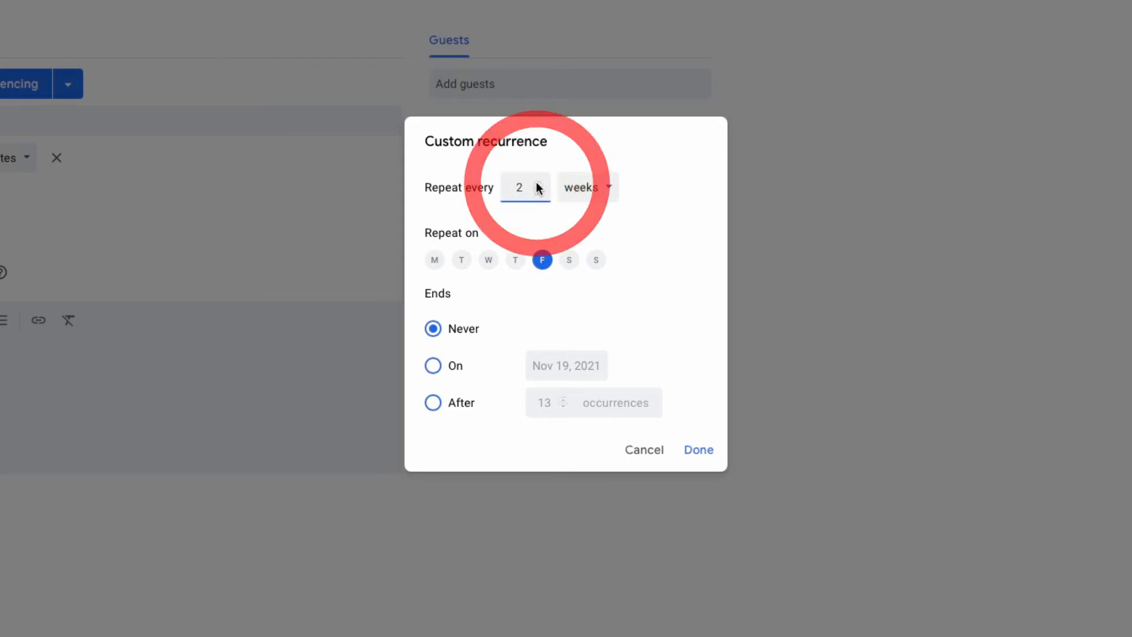
{"action": "left_click", "coordinate": [489, 260]}
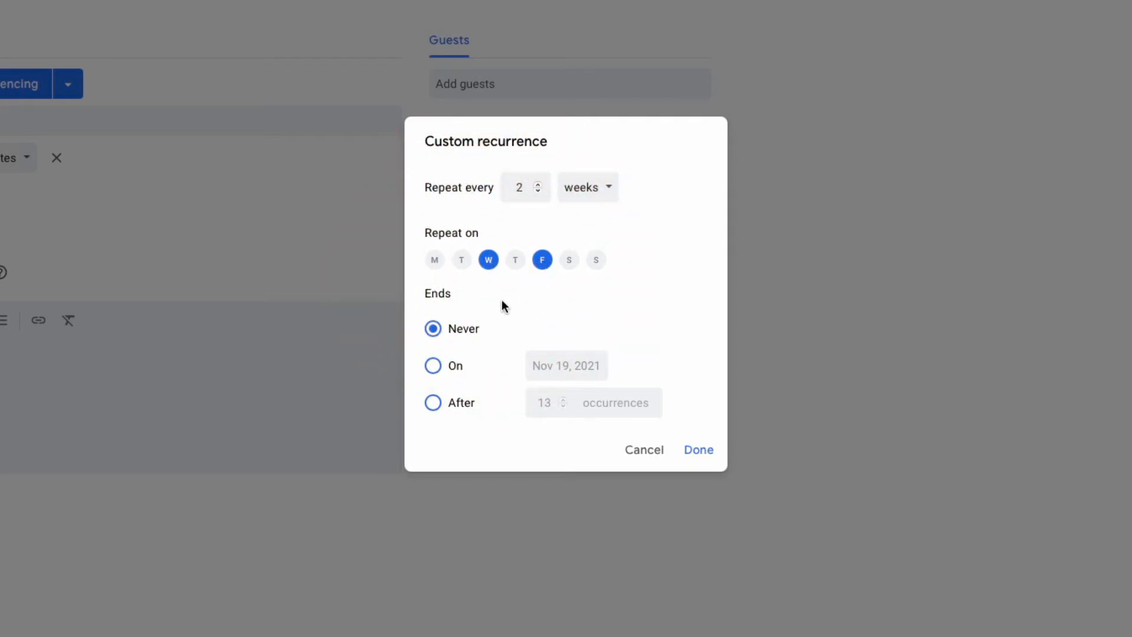
{"action": "left_click", "coordinate": [436, 370]}
{"action": "left_click", "coordinate": [434, 403]}
{"action": "left_click", "coordinate": [433, 337]}
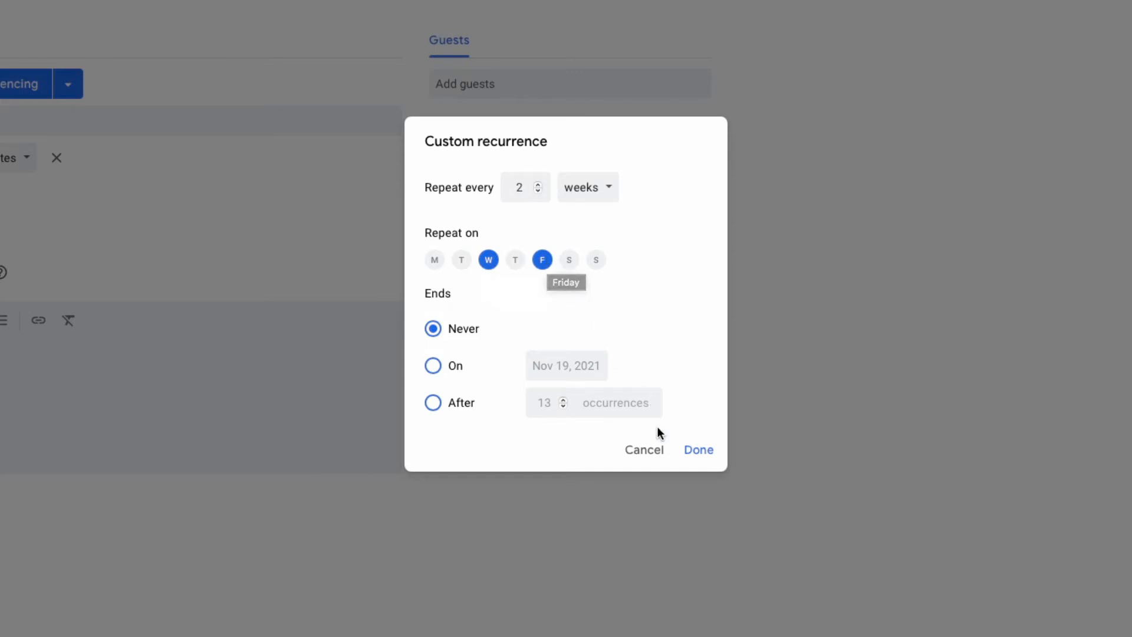
{"action": "left_click", "coordinate": [695, 458]}
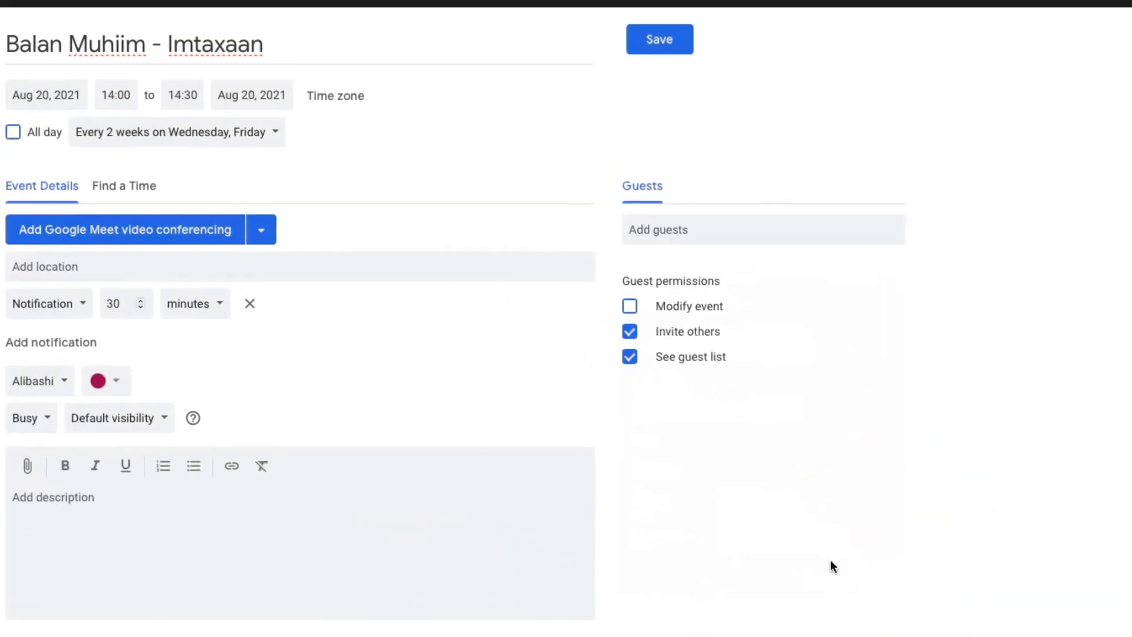
Enter Office Oslo as the event's location
{"action": "left_click", "coordinate": [276, 305]}
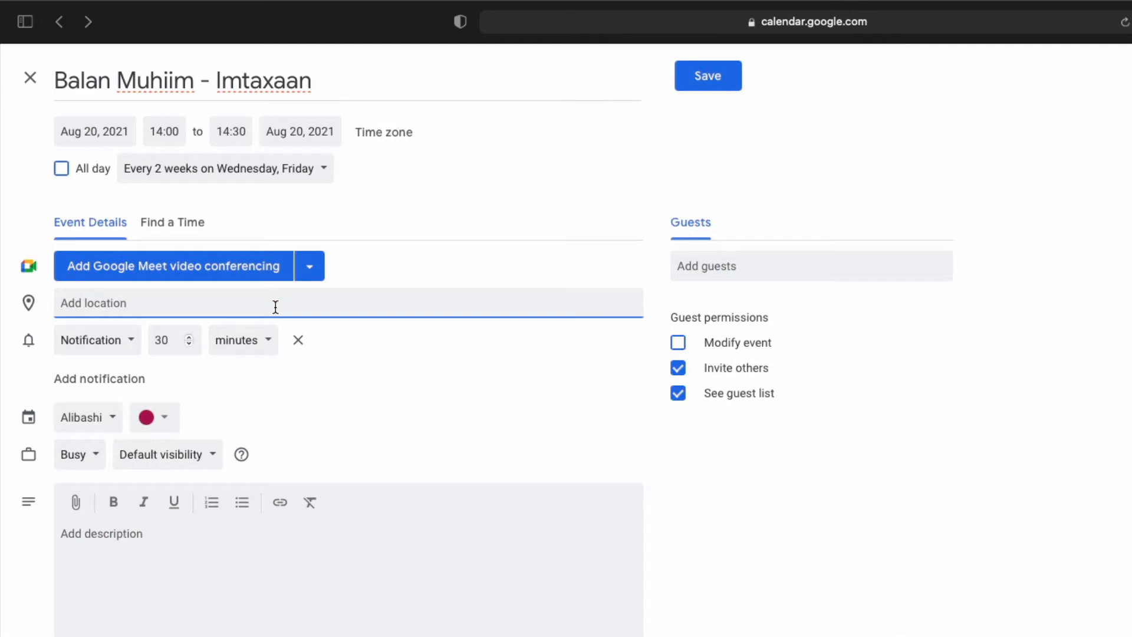
{"action": "type", "text": "Office"}
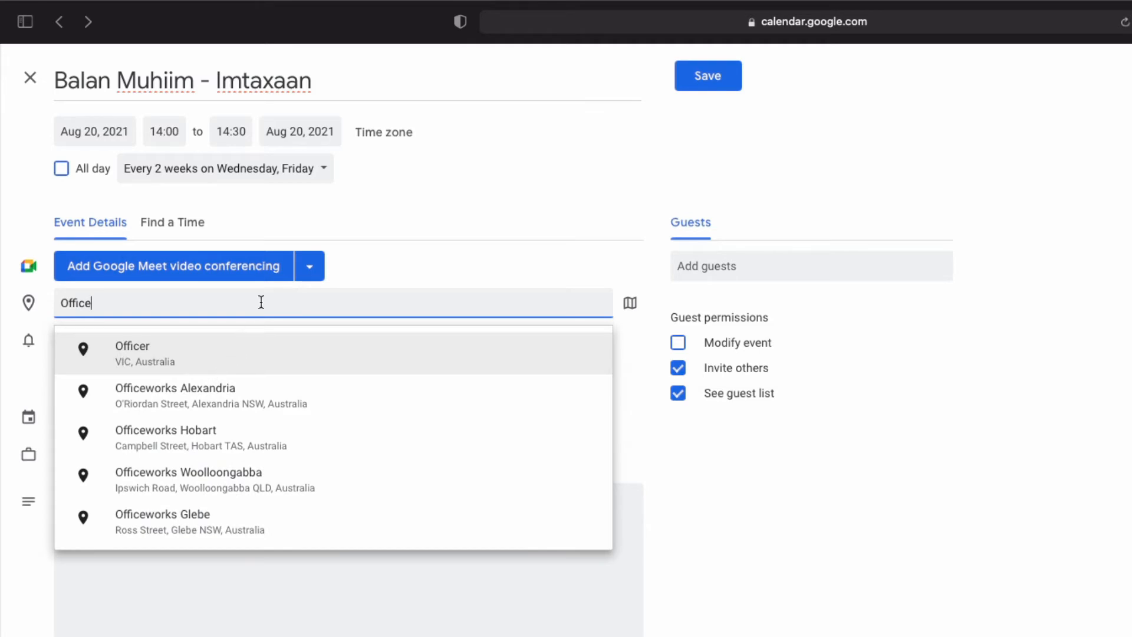
{"action": "type", "text": " Osmalo"}
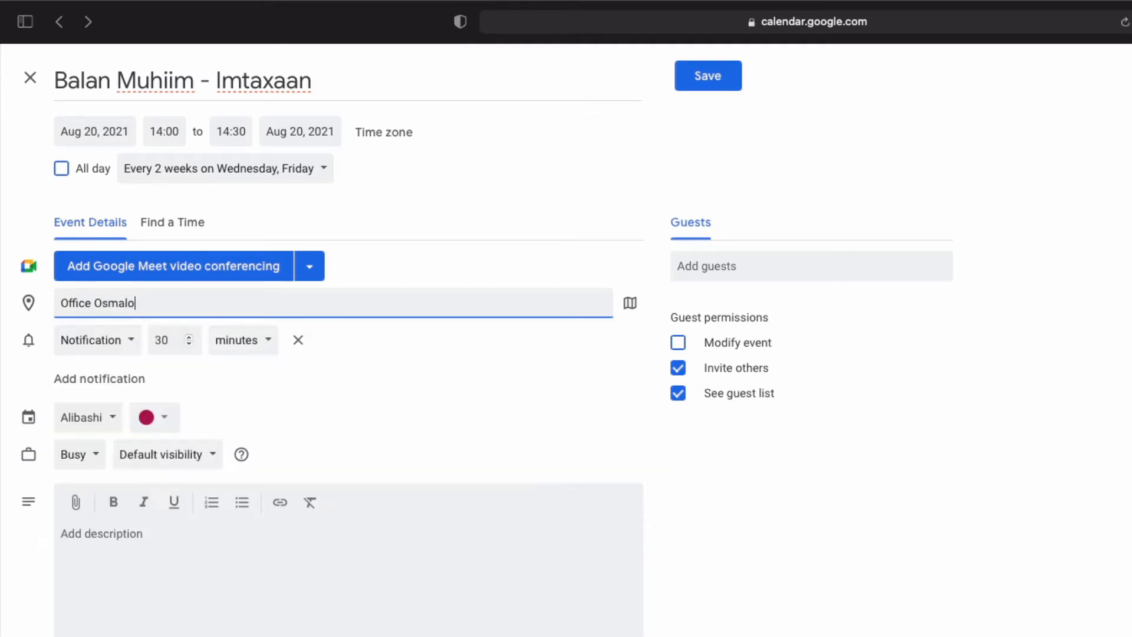
{"action": "key", "text": "BackSpace"}
{"action": "key", "text": "BackSpace"}
{"action": "key", "text": "BackSpace"}
{"action": "key", "text": "BackSpace"}
{"action": "type", "text": "lo"}
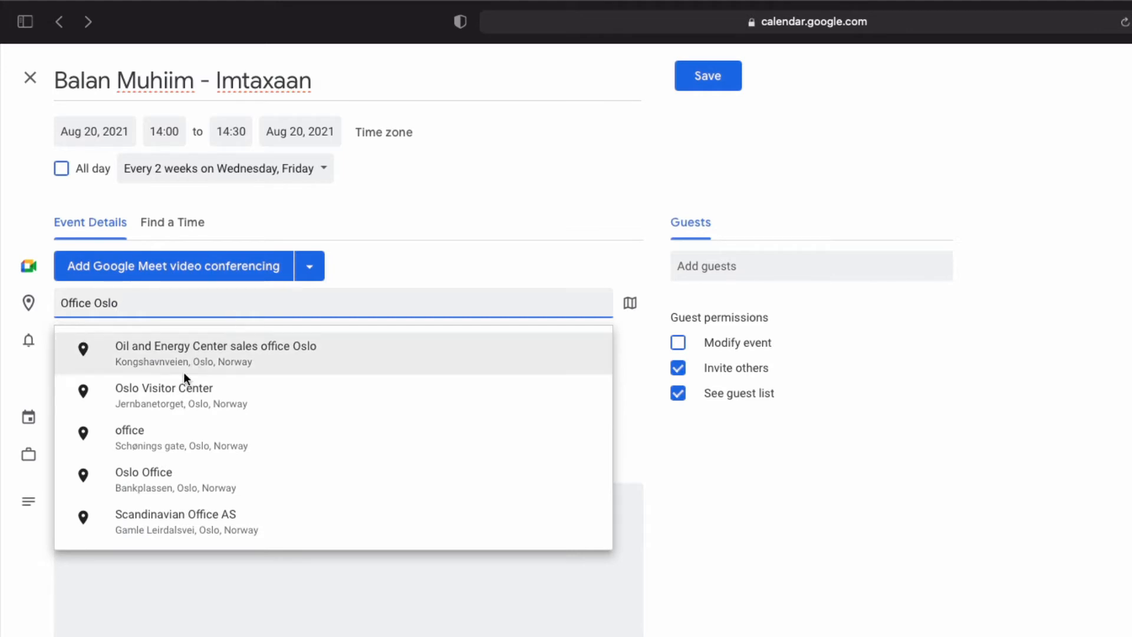
Shorten the event's location to just Office, without picking a suggested place
{"action": "left_click", "coordinate": [227, 303]}
{"action": "key", "text": "BackSpace"}
{"action": "key", "text": "BackSpace"}
{"action": "key", "text": "BackSpace"}
{"action": "key", "text": "BackSpace"}
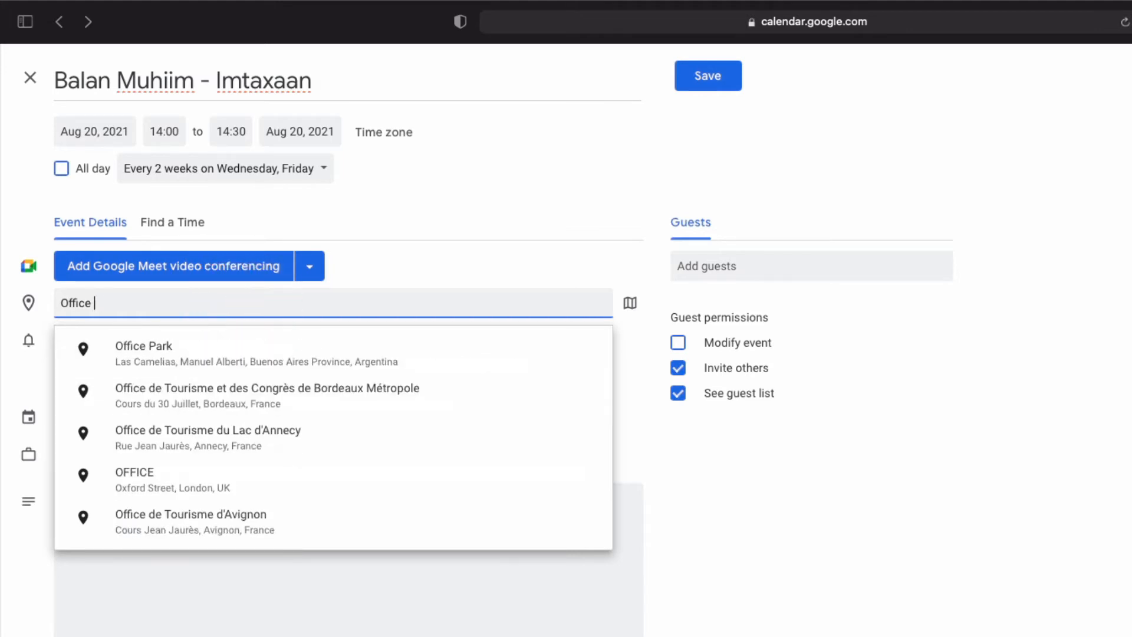
{"action": "key", "text": "BackSpace"}
{"action": "left_click", "coordinate": [761, 500]}
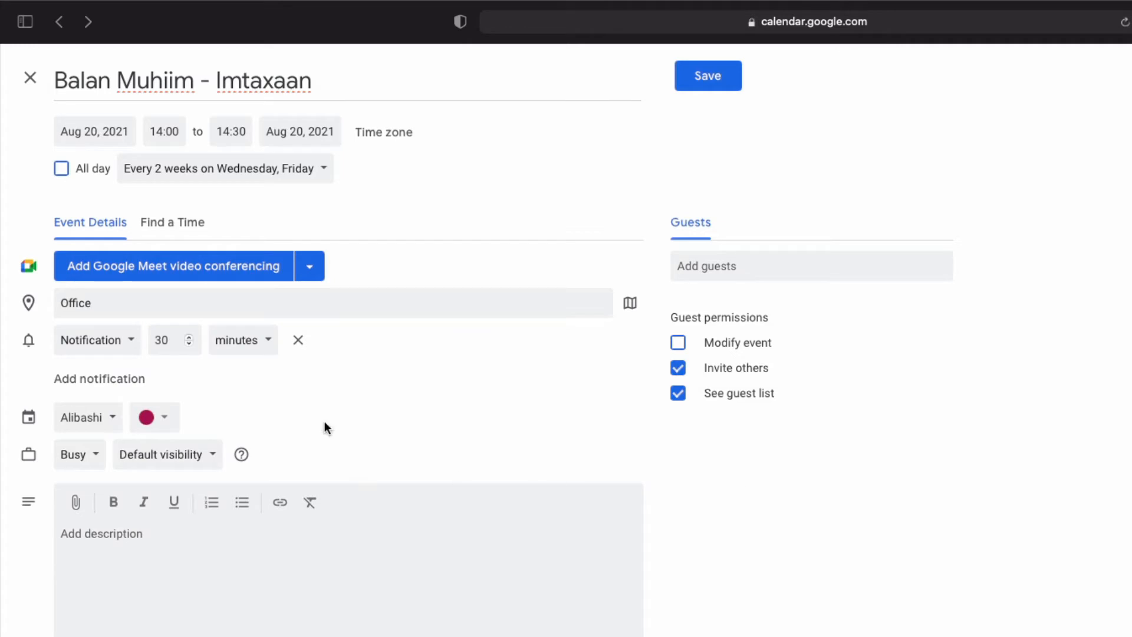
Look at the notification types and set the event's notification to 10 minutes before
{"action": "left_click", "coordinate": [131, 342]}
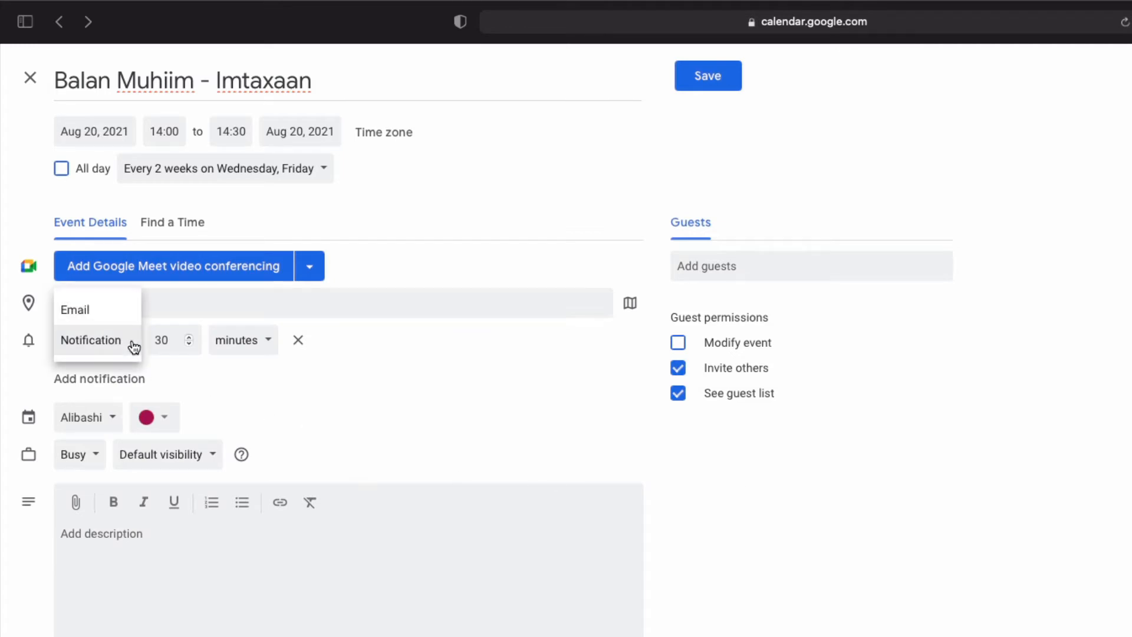
{"action": "left_click", "coordinate": [504, 419]}
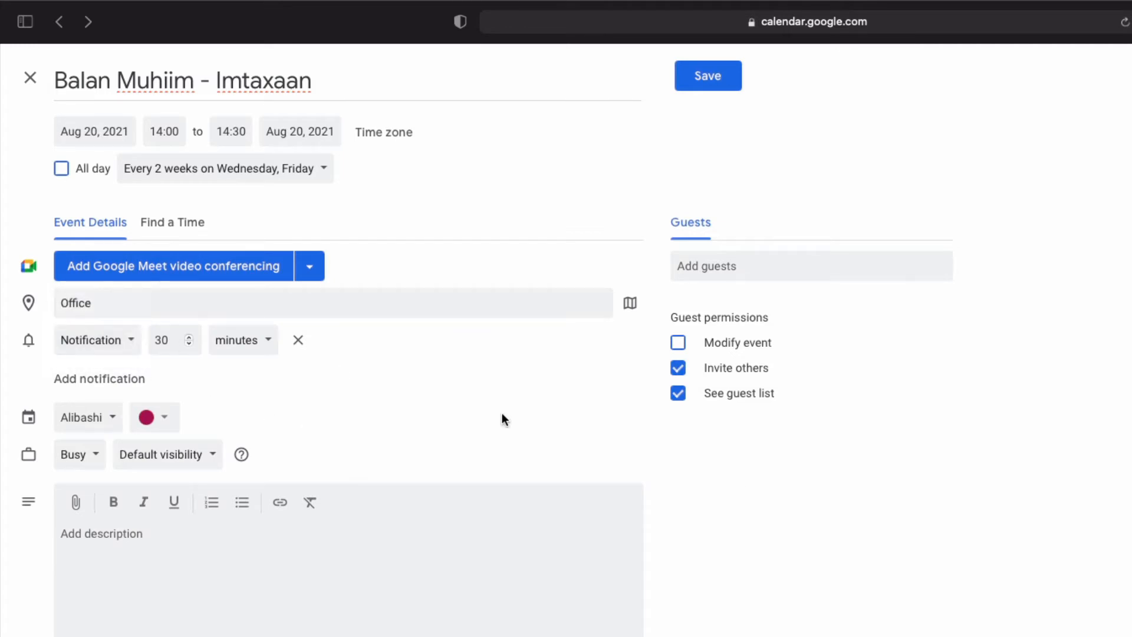
{"action": "double_click", "coordinate": [180, 342]}
{"action": "type", "text": "10"}
{"action": "left_click", "coordinate": [312, 381]}
{"action": "left_click", "coordinate": [267, 348]}
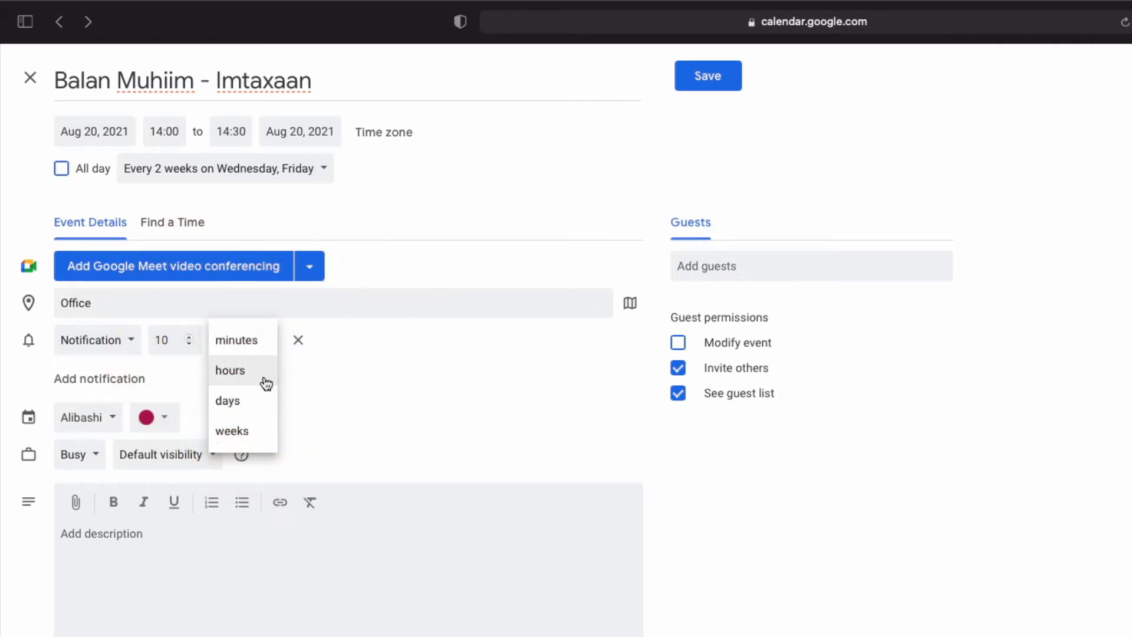
{"action": "left_click", "coordinate": [387, 374]}
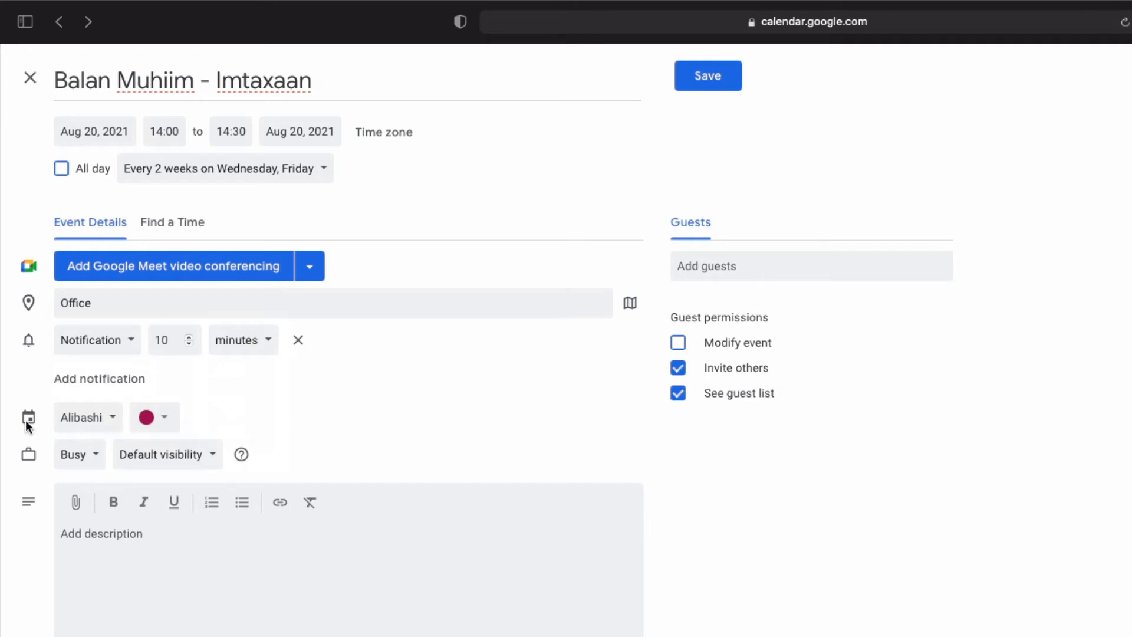
View the calendars available for the event and set its colour to light blue
{"action": "left_click", "coordinate": [113, 418]}
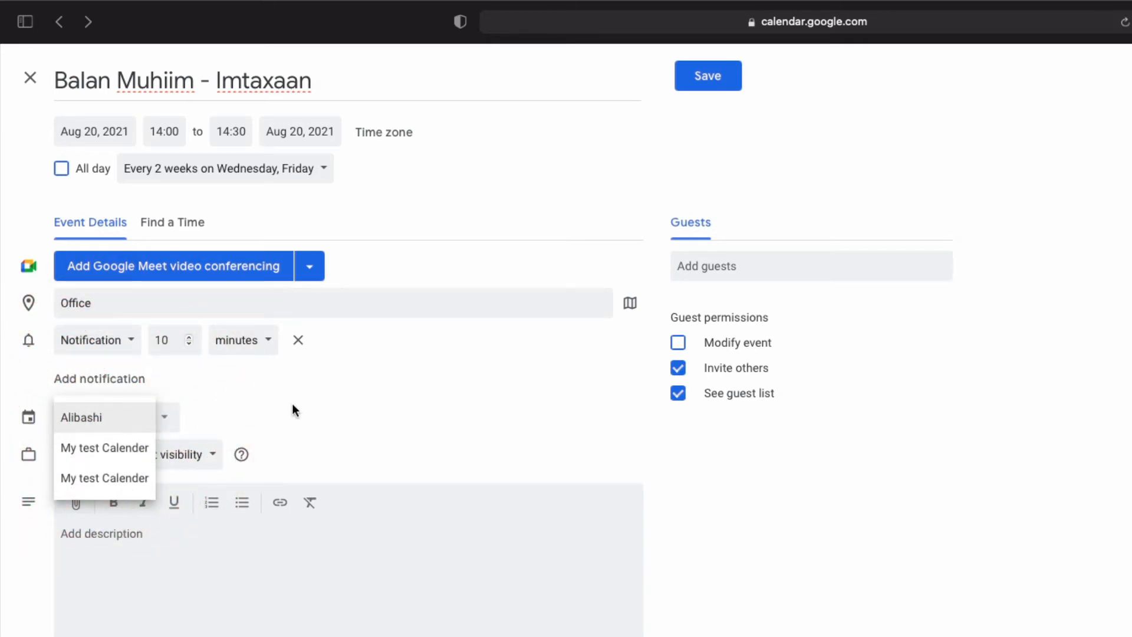
{"action": "key", "text": "Escape"}
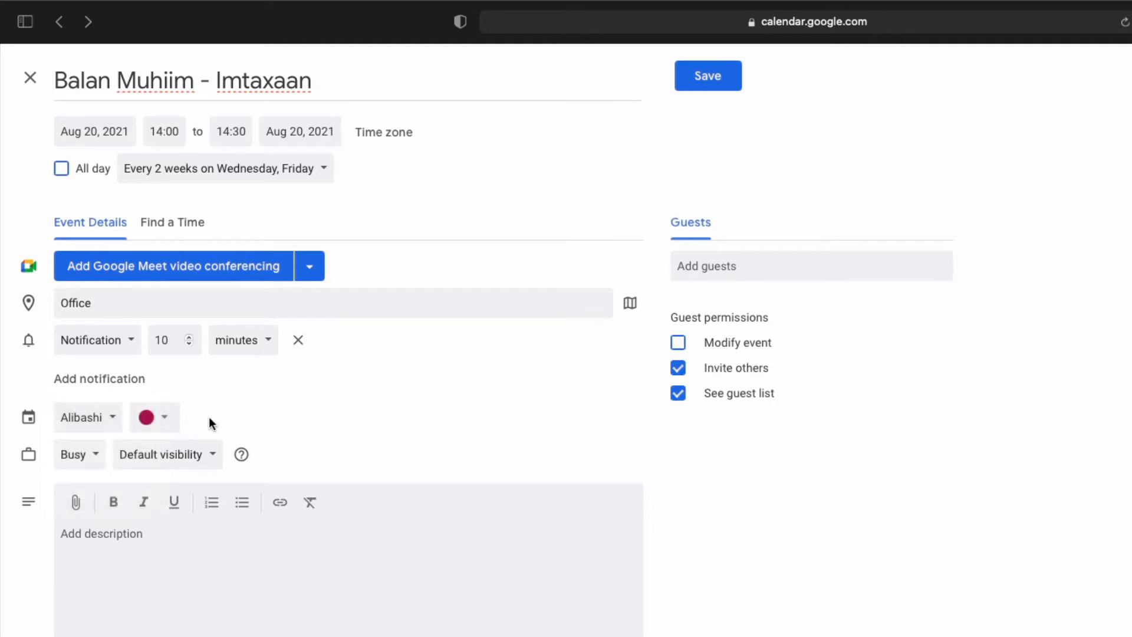
{"action": "left_click", "coordinate": [165, 419]}
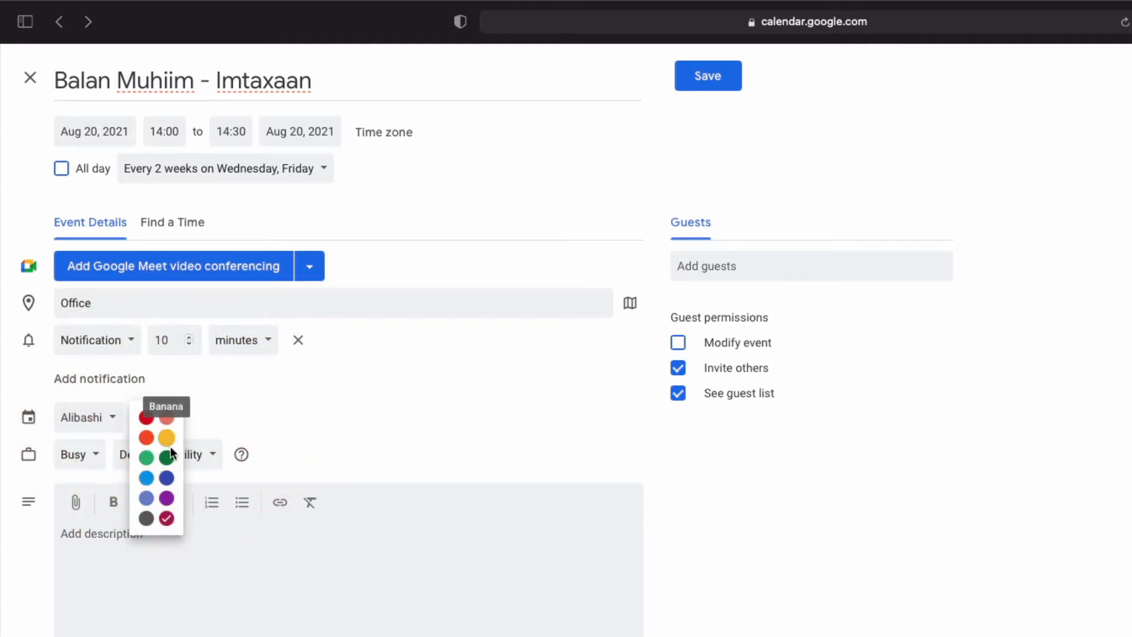
{"action": "left_click", "coordinate": [147, 478]}
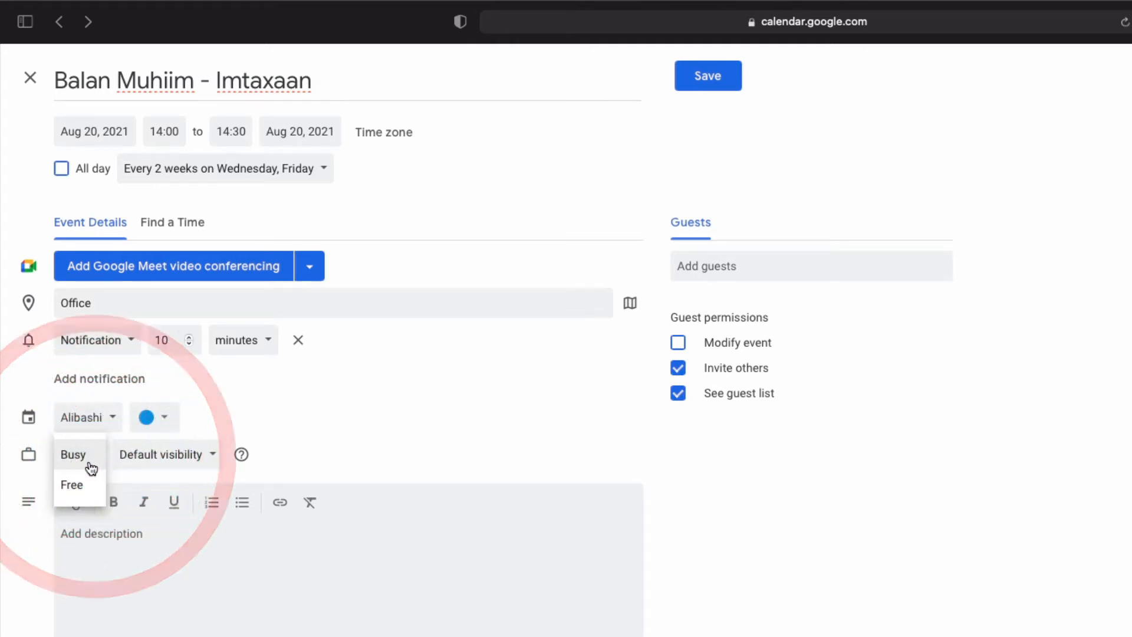
Review the event's availability and visibility choices, keeping Busy and Default visibility
{"action": "left_click", "coordinate": [94, 460]}
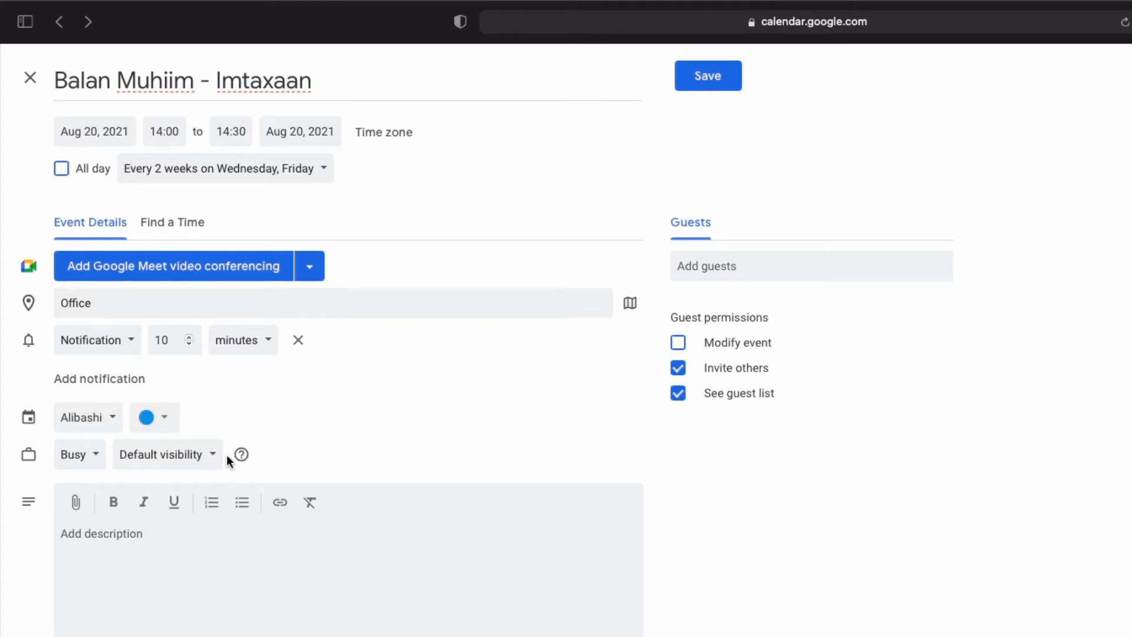
{"action": "left_click", "coordinate": [202, 454]}
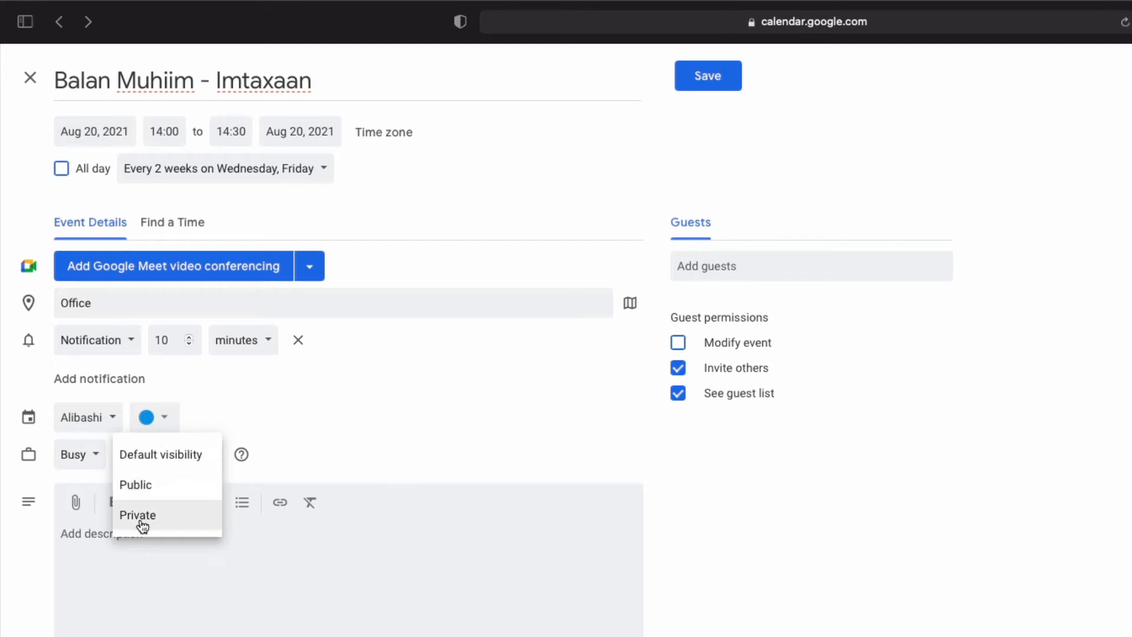
{"action": "left_click", "coordinate": [187, 462]}
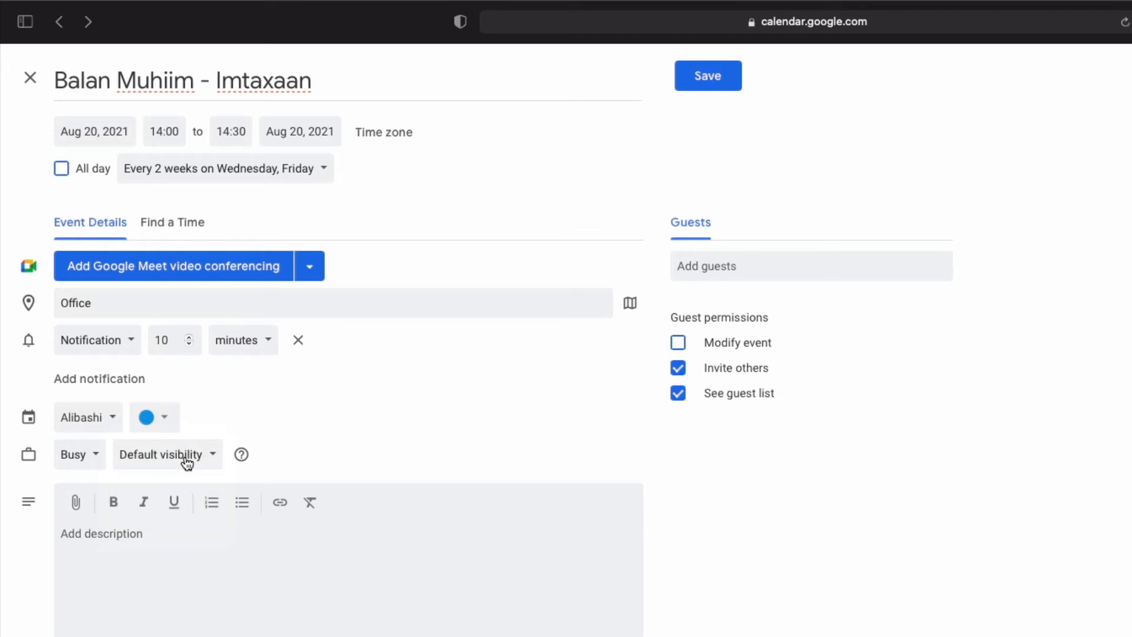
Write the event description "Maanta waxan leeyahay imtaxaan muhiim, wan mashqulsanahay. Mahadsanid."
{"action": "left_click", "coordinate": [139, 532]}
{"action": "type", "text": "Maanta waxan "}
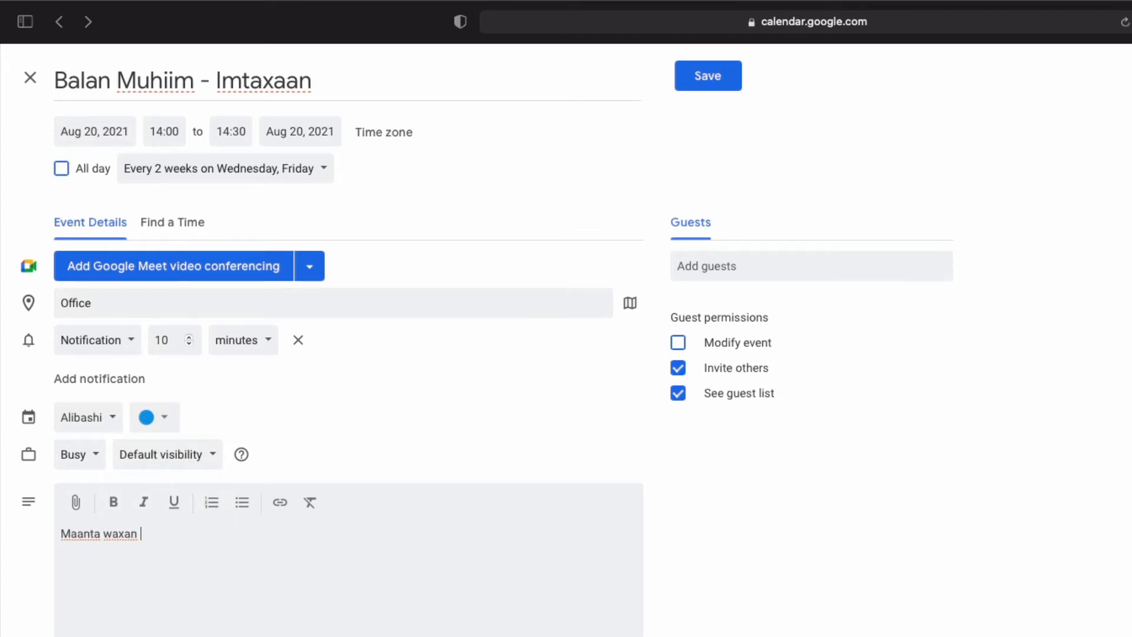
{"action": "type", "text": "leeyahay imtaxaan muhiim, wan mashqulsanahay. Mahadsanid"}
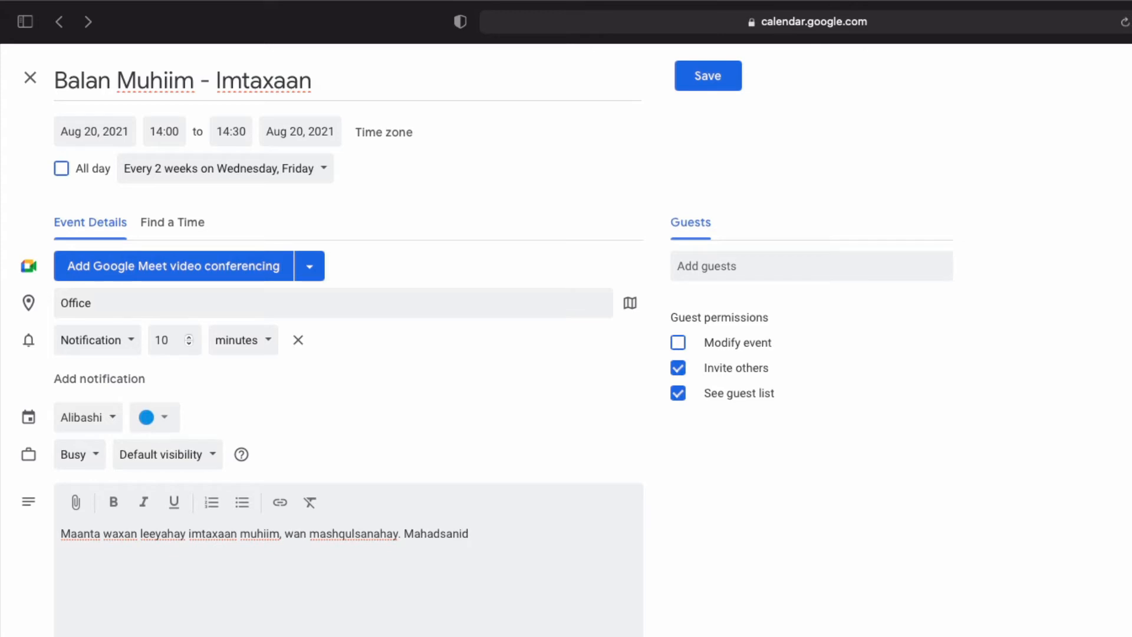
{"action": "type", "text": "."}
{"action": "left_click", "coordinate": [76, 503]}
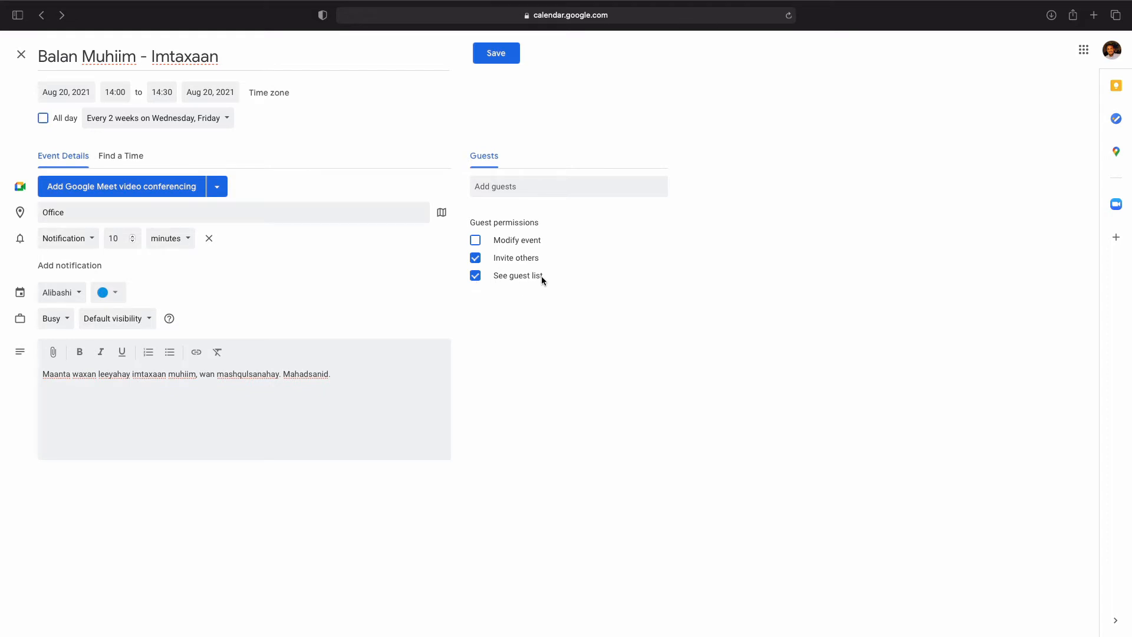
Try switching the guest permissions Invite others, See guest list and Modify event, and restore each one
{"action": "left_click", "coordinate": [475, 258]}
{"action": "left_click", "coordinate": [475, 275]}
{"action": "left_click", "coordinate": [475, 276]}
{"action": "left_click", "coordinate": [476, 259]}
{"action": "left_click", "coordinate": [476, 241]}
{"action": "left_click", "coordinate": [475, 241]}
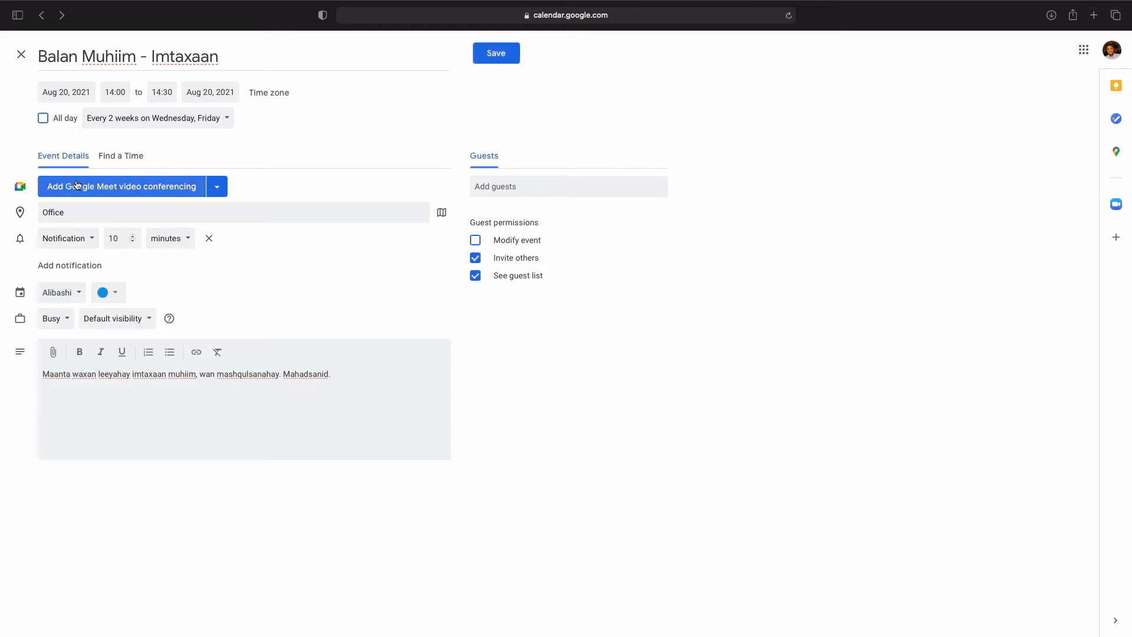
Examine the Find a Time schedule for Friday, August 20, 2021, and return to the event details
{"action": "left_click", "coordinate": [126, 160]}
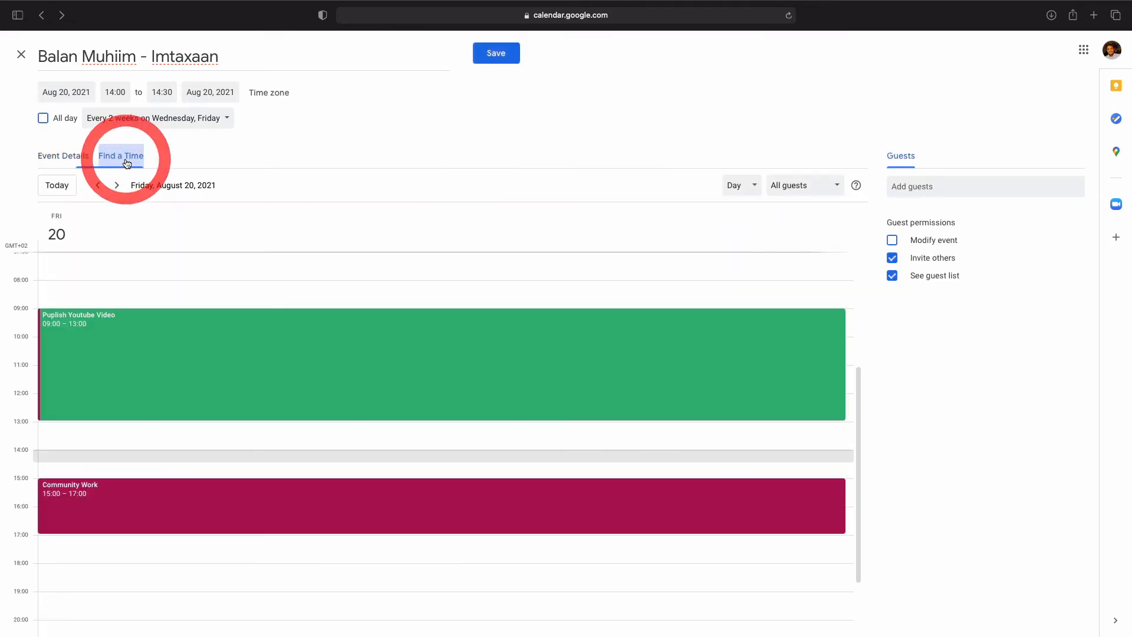
{"action": "mouse_move", "coordinate": [279, 337]}
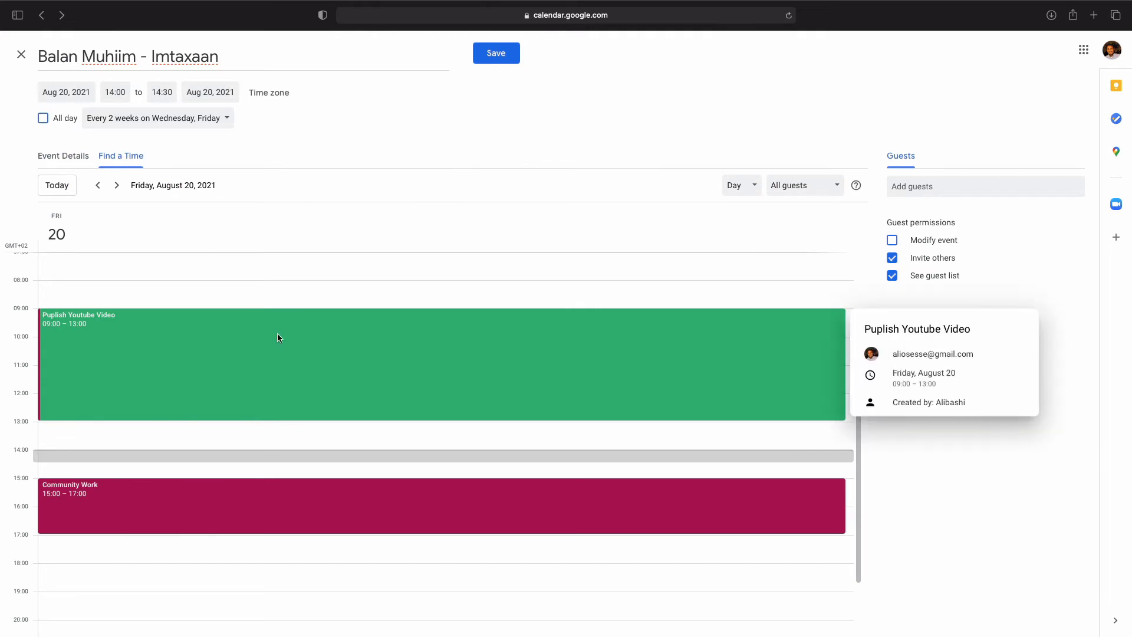
{"action": "scroll", "coordinate": [278, 335], "scroll_direction": "down", "scroll_amount": 3}
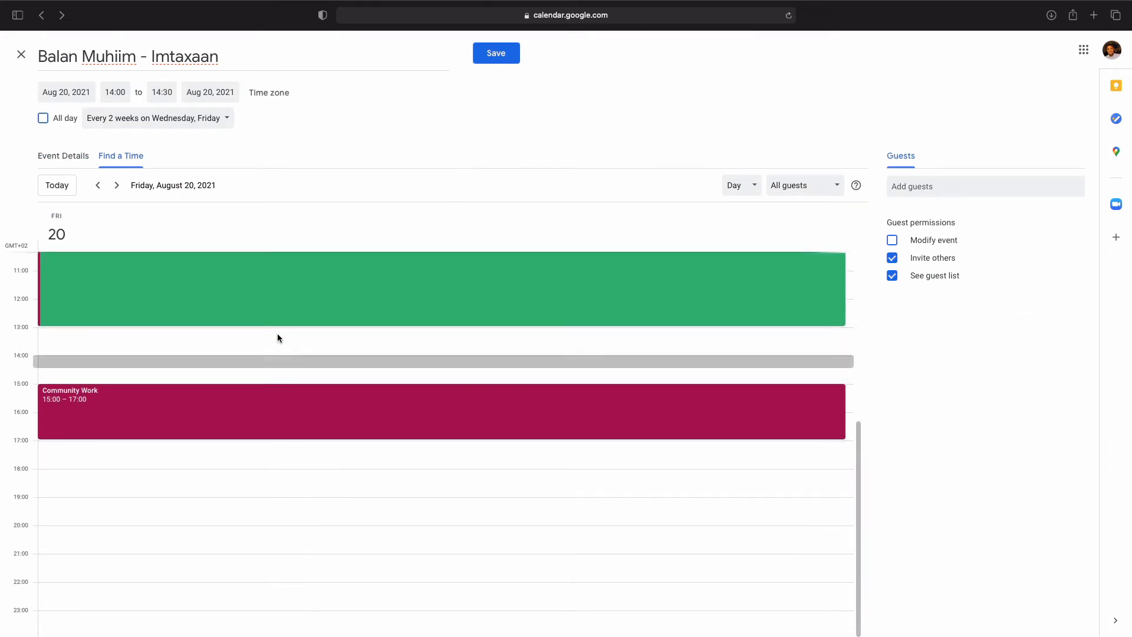
{"action": "scroll", "coordinate": [278, 337], "scroll_direction": "up", "scroll_amount": 10}
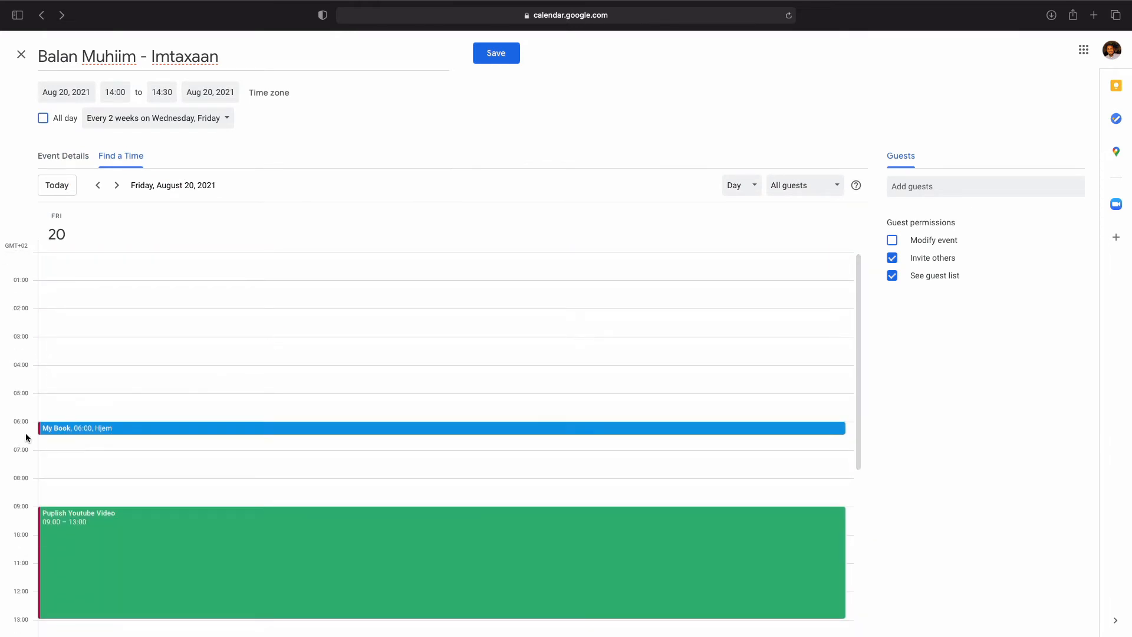
{"action": "mouse_move", "coordinate": [58, 433]}
{"action": "scroll", "coordinate": [58, 432], "scroll_direction": "down", "scroll_amount": 2}
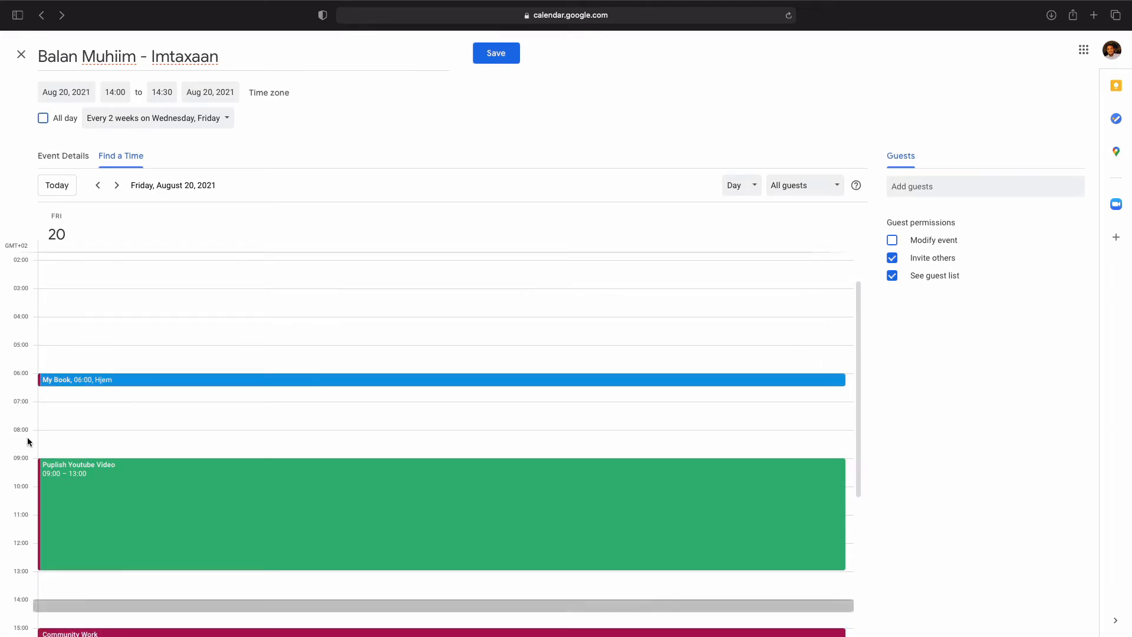
{"action": "scroll", "coordinate": [72, 442], "scroll_direction": "down", "scroll_amount": 5}
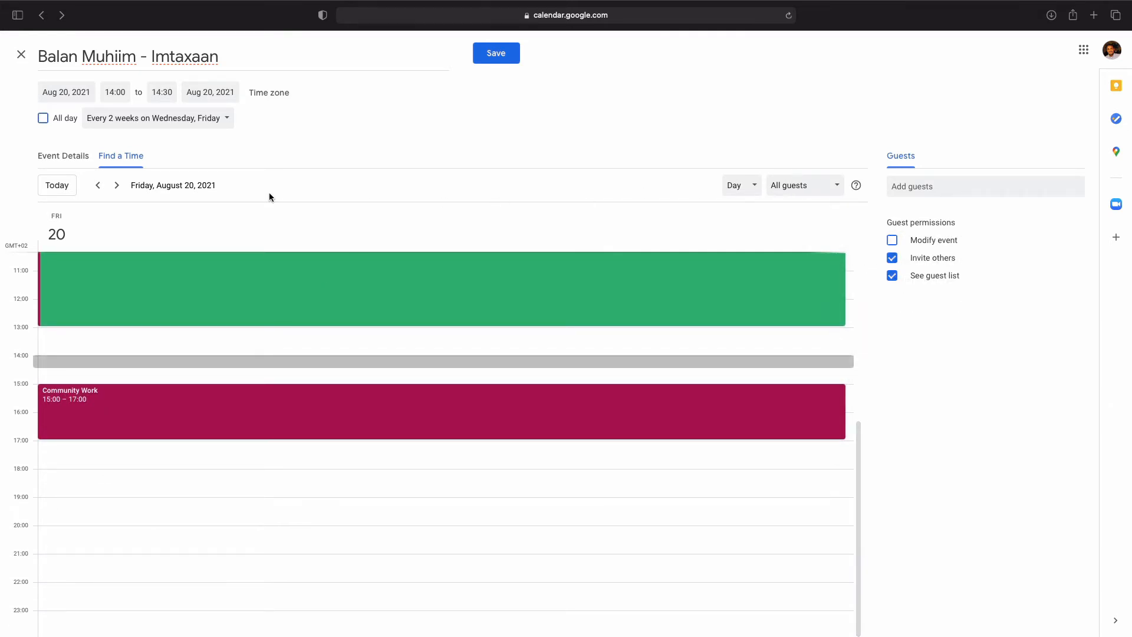
{"action": "left_click", "coordinate": [71, 157]}
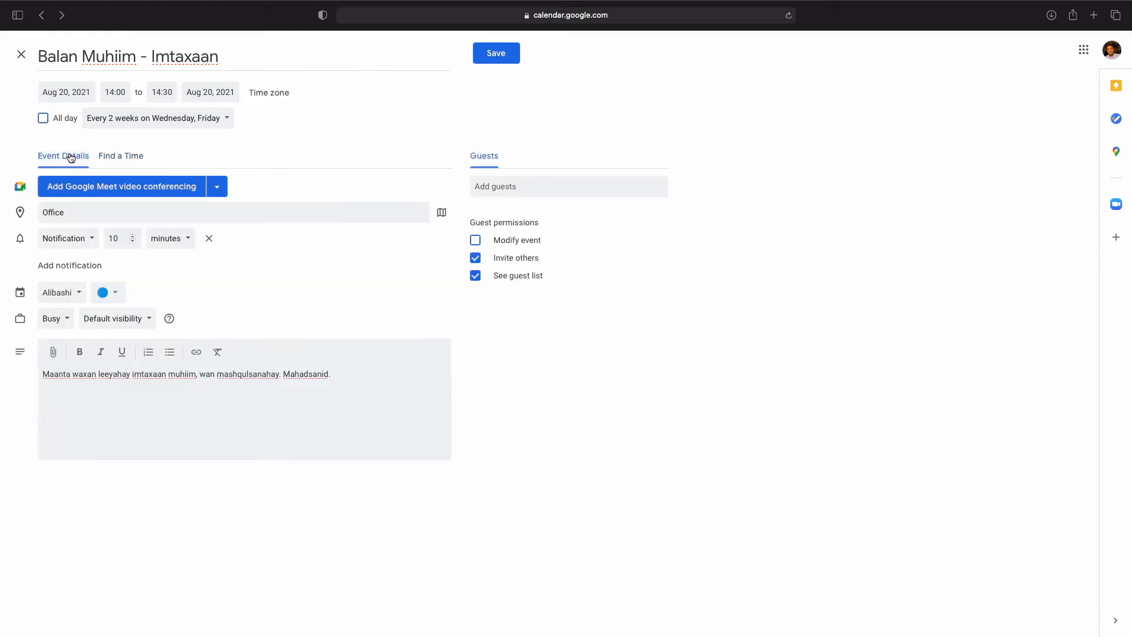
Save the event and open the details of its August 20 occurrence in the week view
{"action": "left_click", "coordinate": [496, 54]}
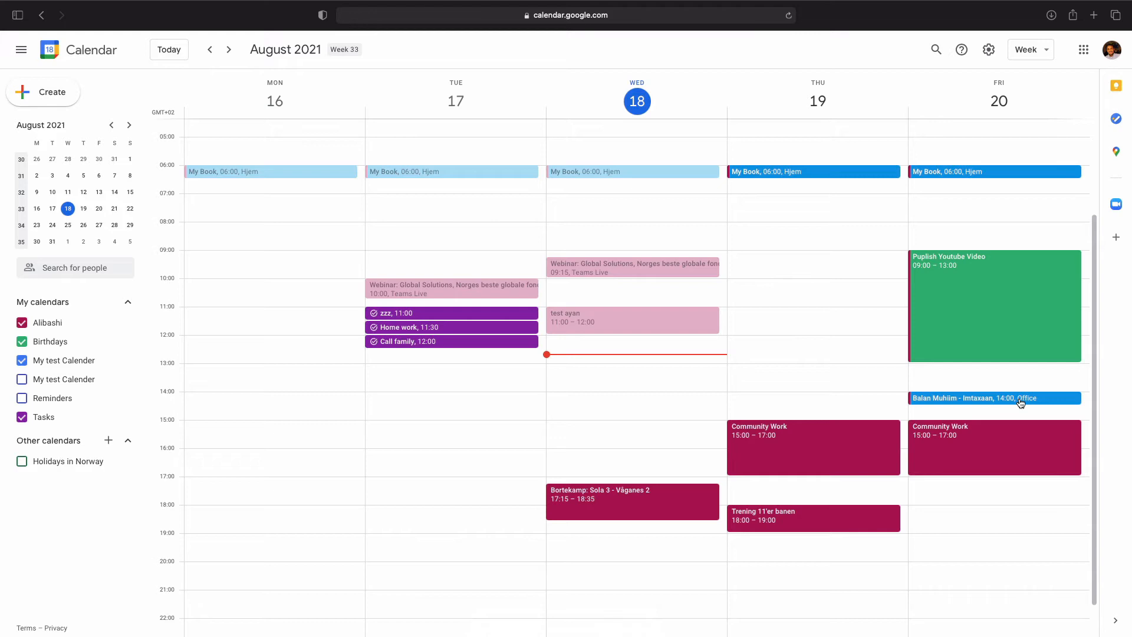
{"action": "left_click", "coordinate": [1020, 403]}
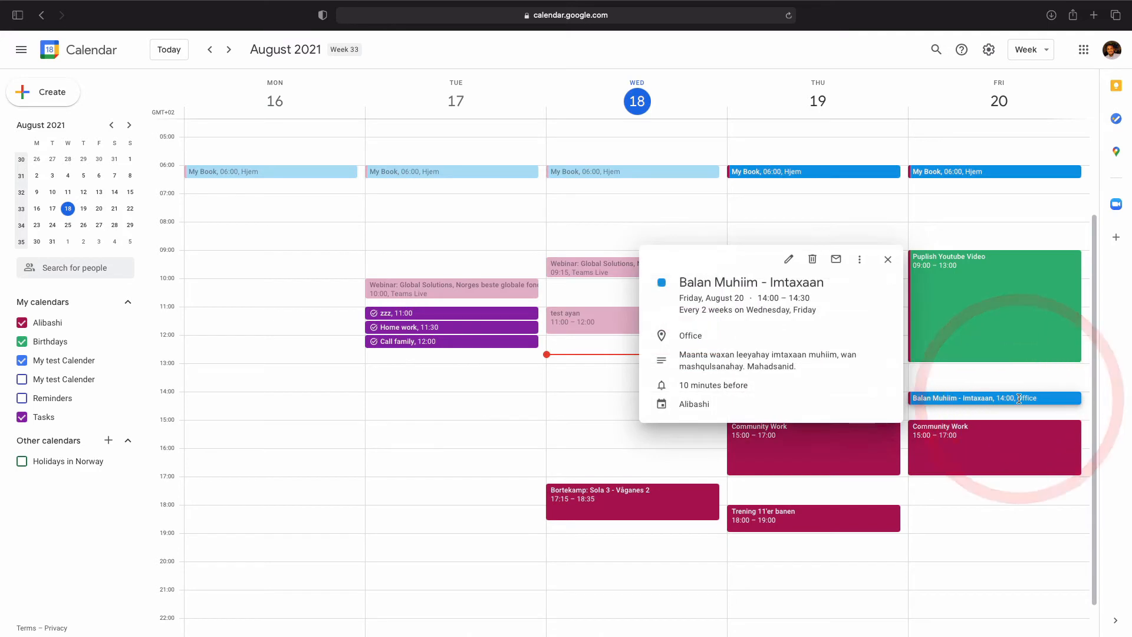
{"action": "left_click", "coordinate": [789, 261]}
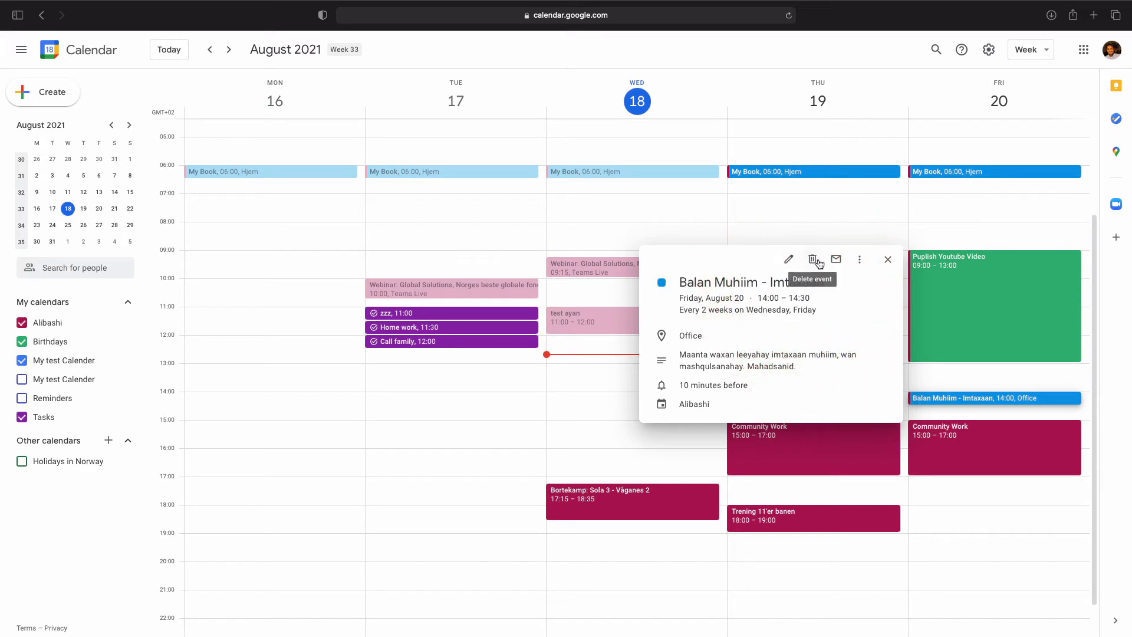
Look through the saved event's additional options, such as printing, duplicating and publishing, and reopen the event in the full editor
{"action": "left_click", "coordinate": [861, 261]}
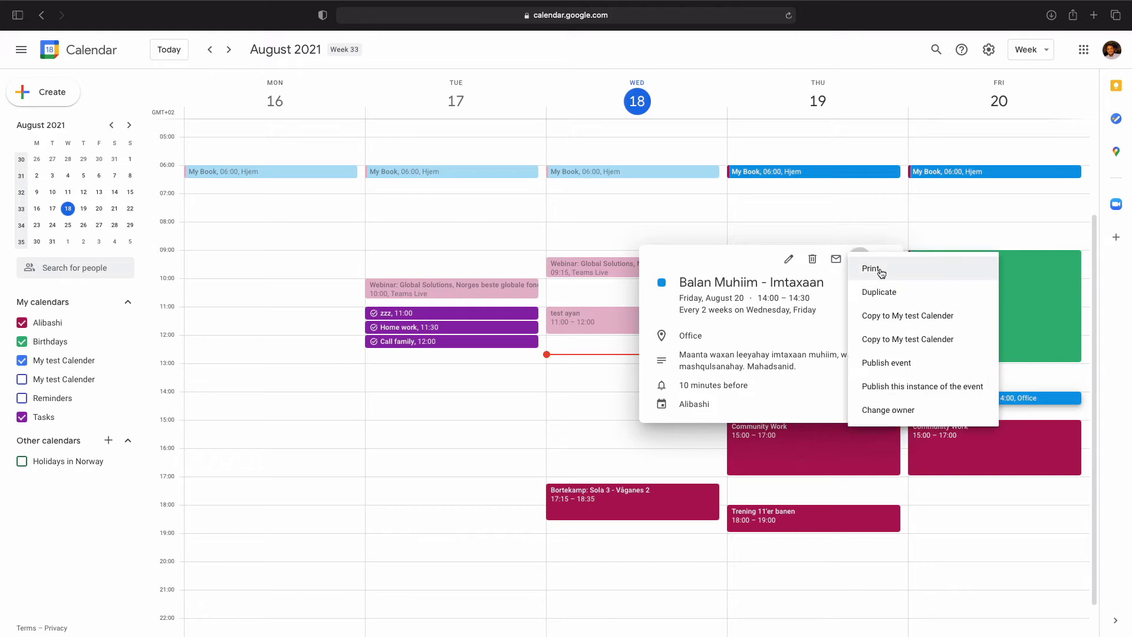
{"action": "scroll", "coordinate": [878, 283], "scroll_direction": "down", "scroll_amount": 1}
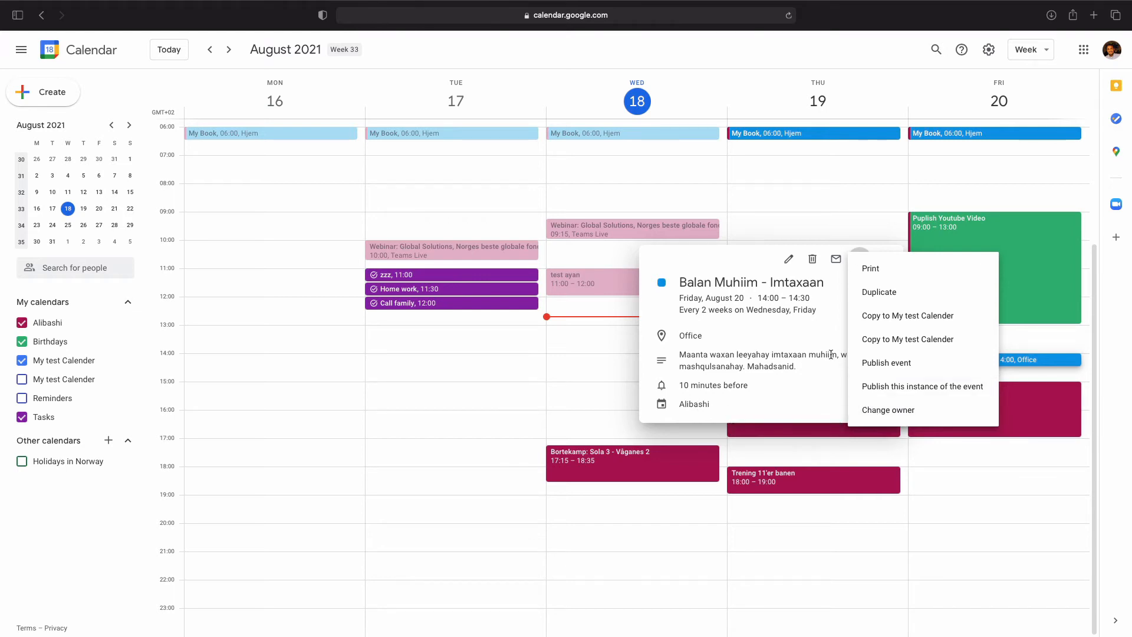
{"action": "left_click", "coordinate": [819, 375]}
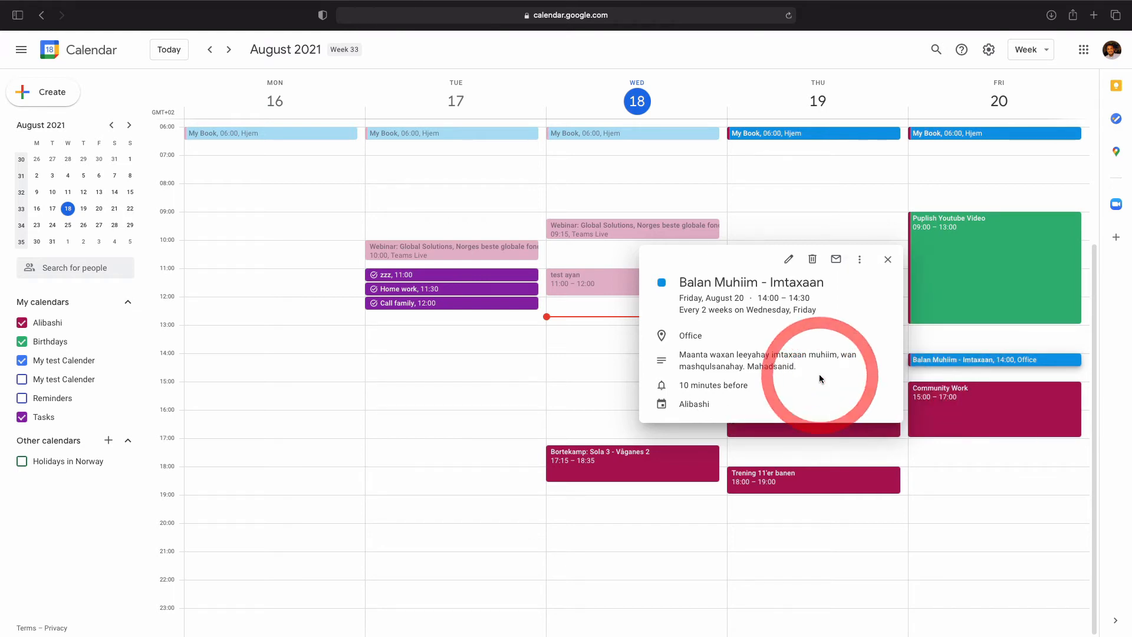
{"action": "left_click", "coordinate": [788, 260]}
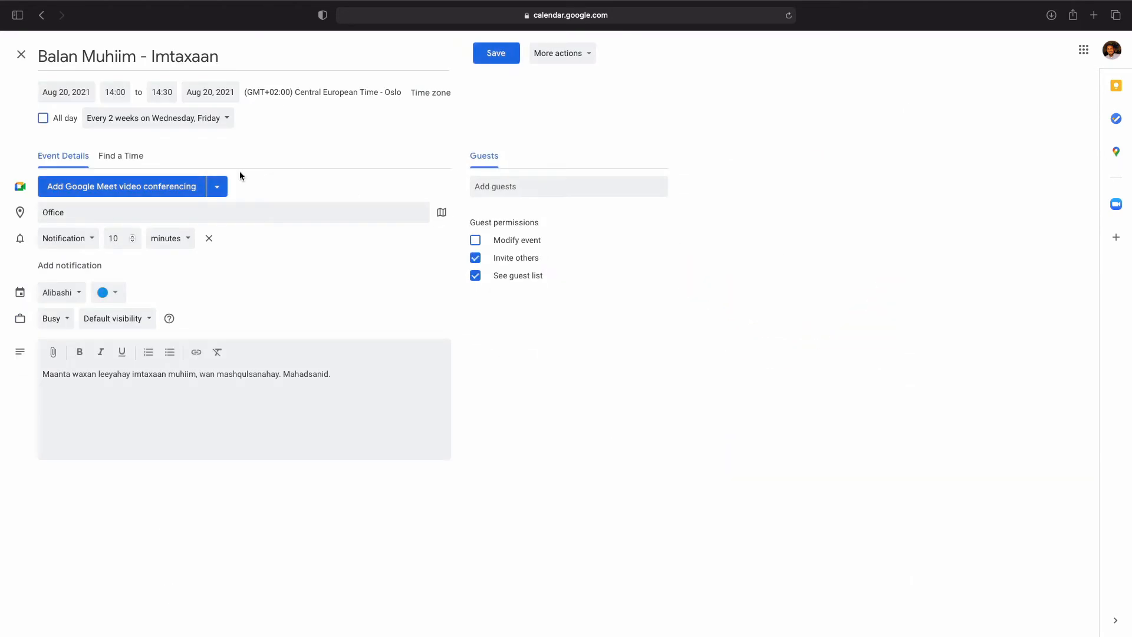
Set the Balan Muhiim - Imtaxaan event's recurrence to Does not repeat and save the event
{"action": "left_click", "coordinate": [127, 122]}
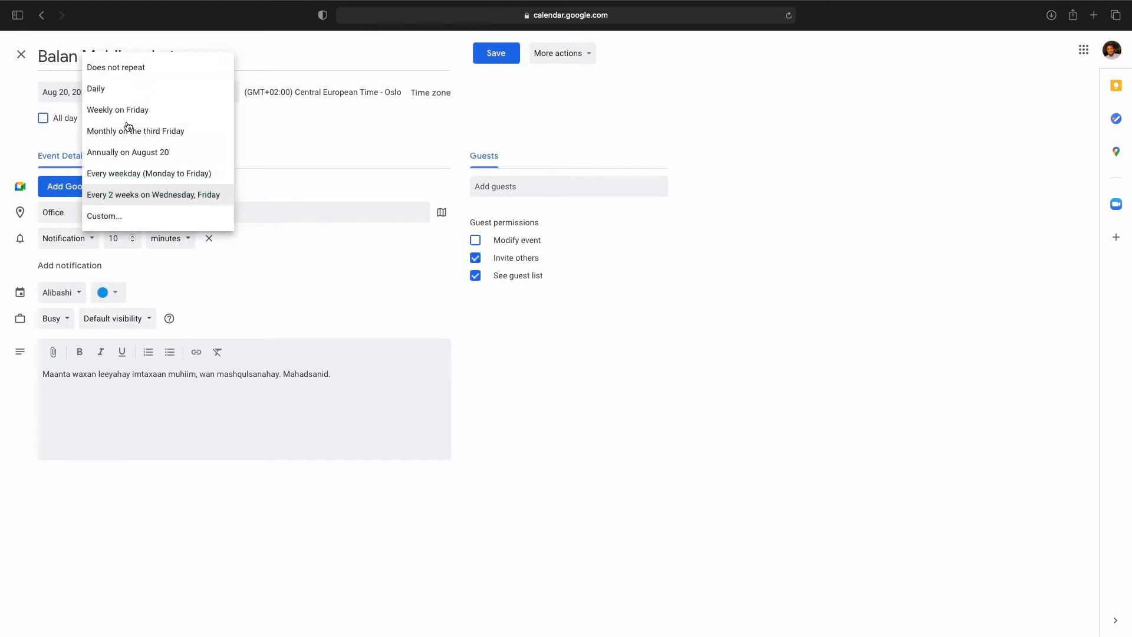
{"action": "left_click", "coordinate": [124, 70]}
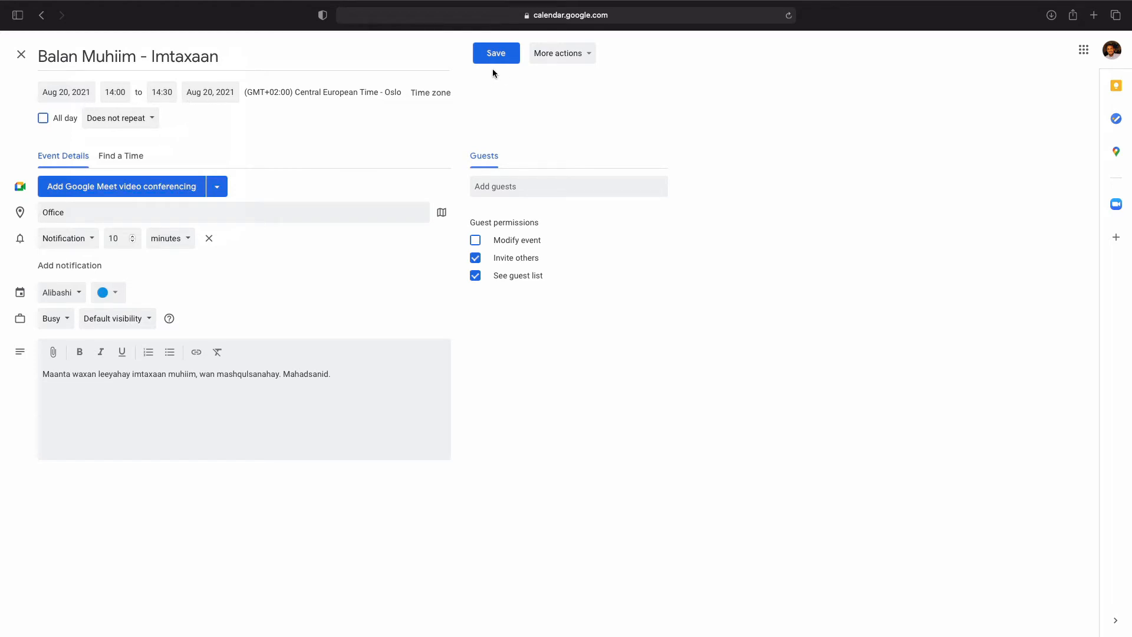
{"action": "left_click", "coordinate": [591, 55]}
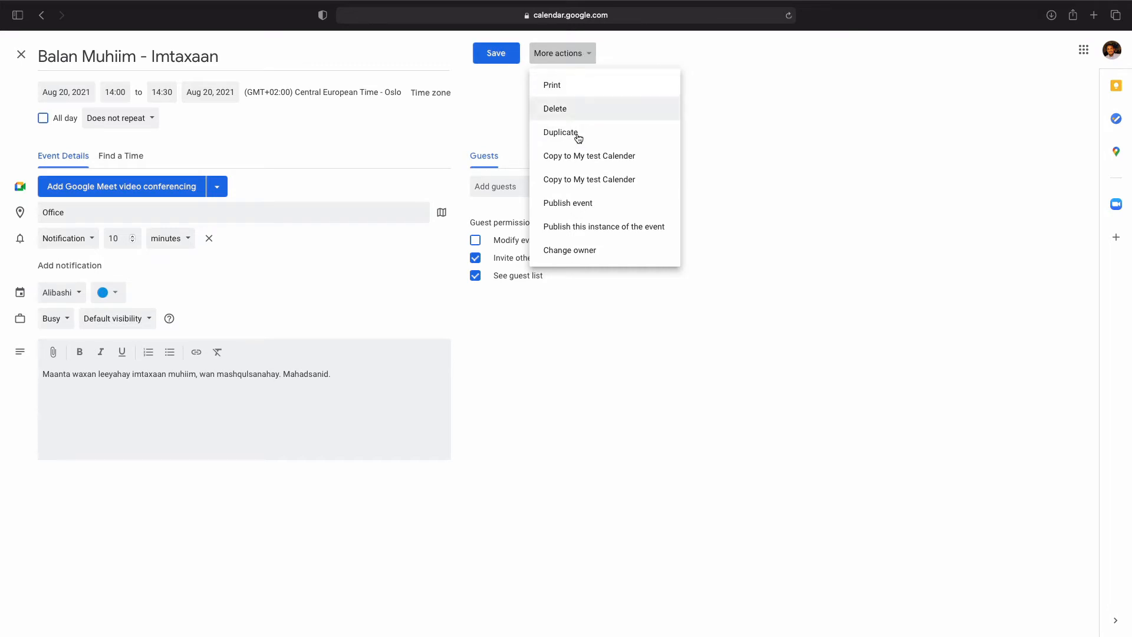
{"action": "left_click", "coordinate": [646, 50]}
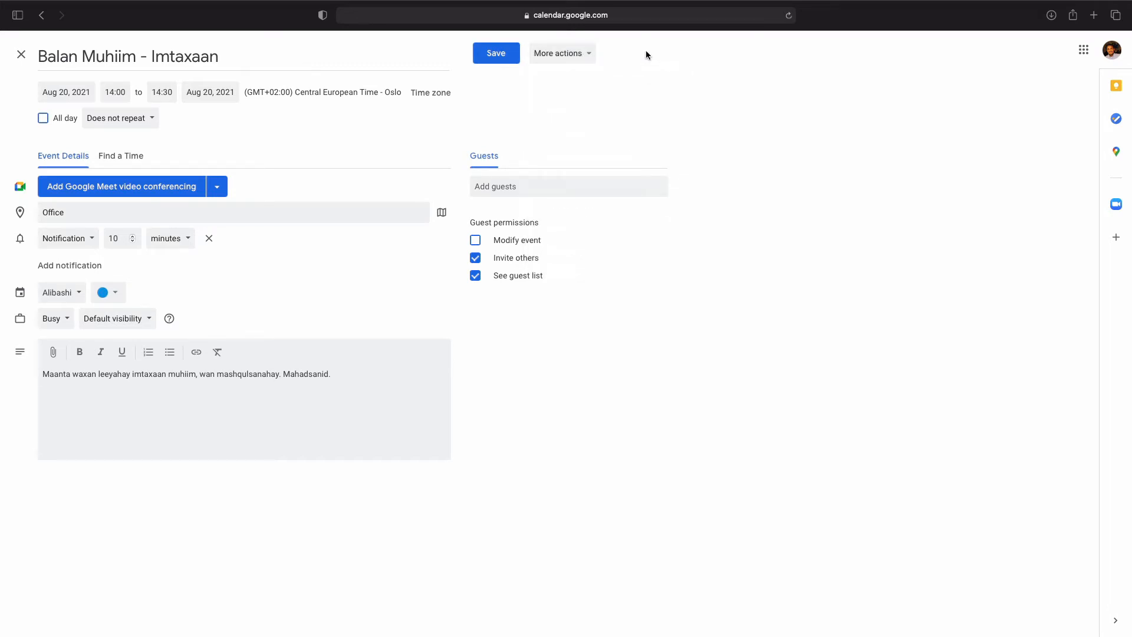
{"action": "left_click", "coordinate": [509, 54]}
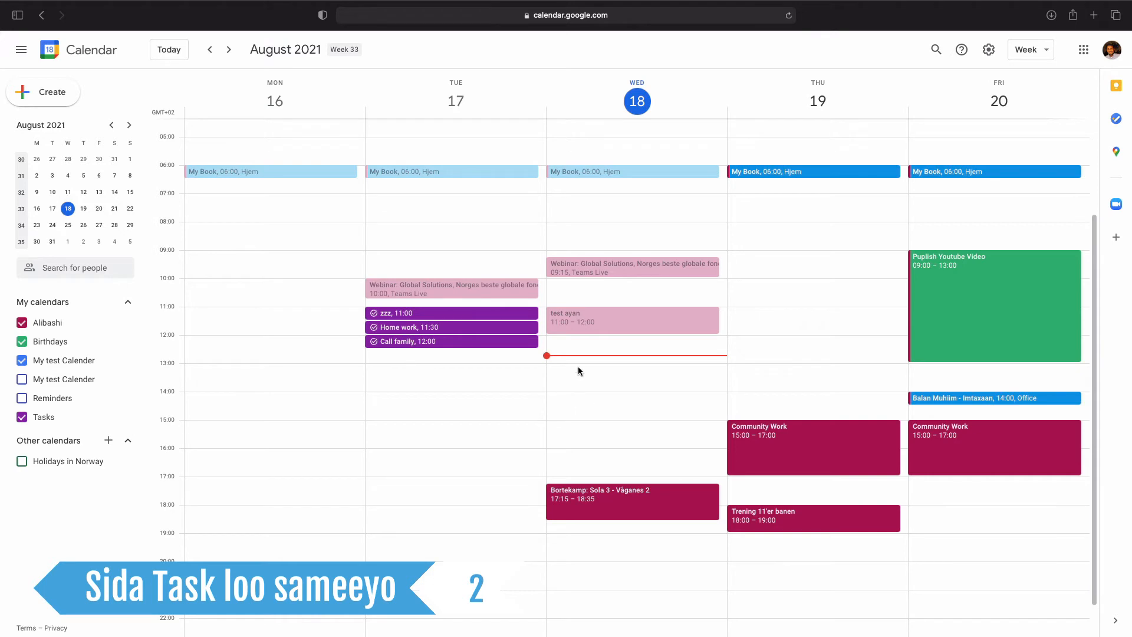
Create and save a task titled "Record a Video" with the description "Youtube video sameey"
{"action": "left_click", "coordinate": [66, 89]}
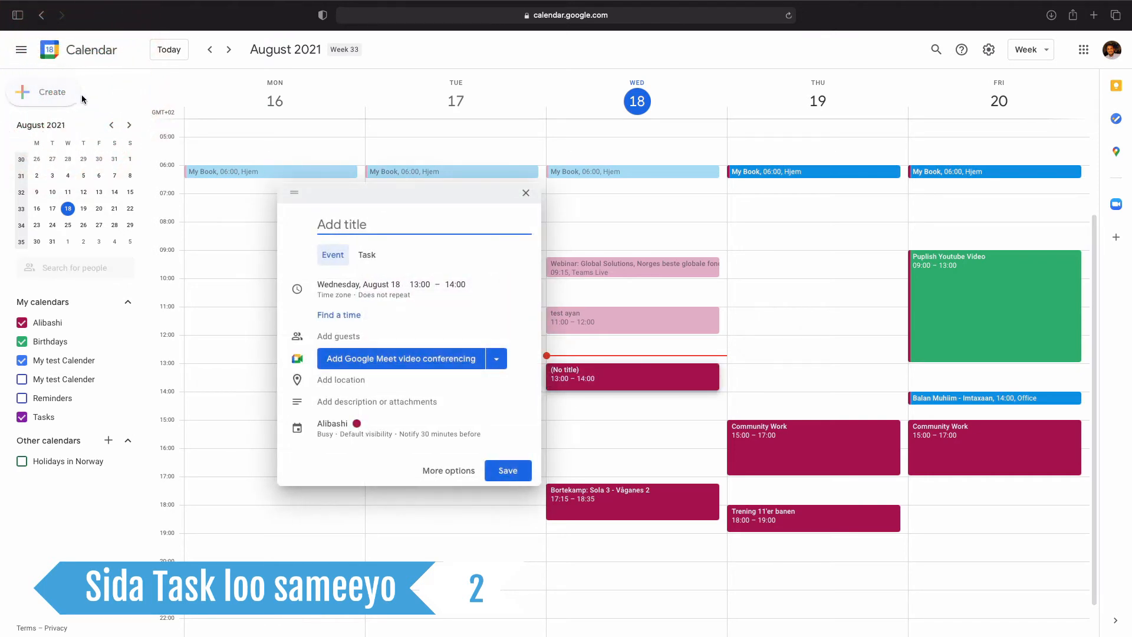
{"action": "left_click", "coordinate": [368, 255]}
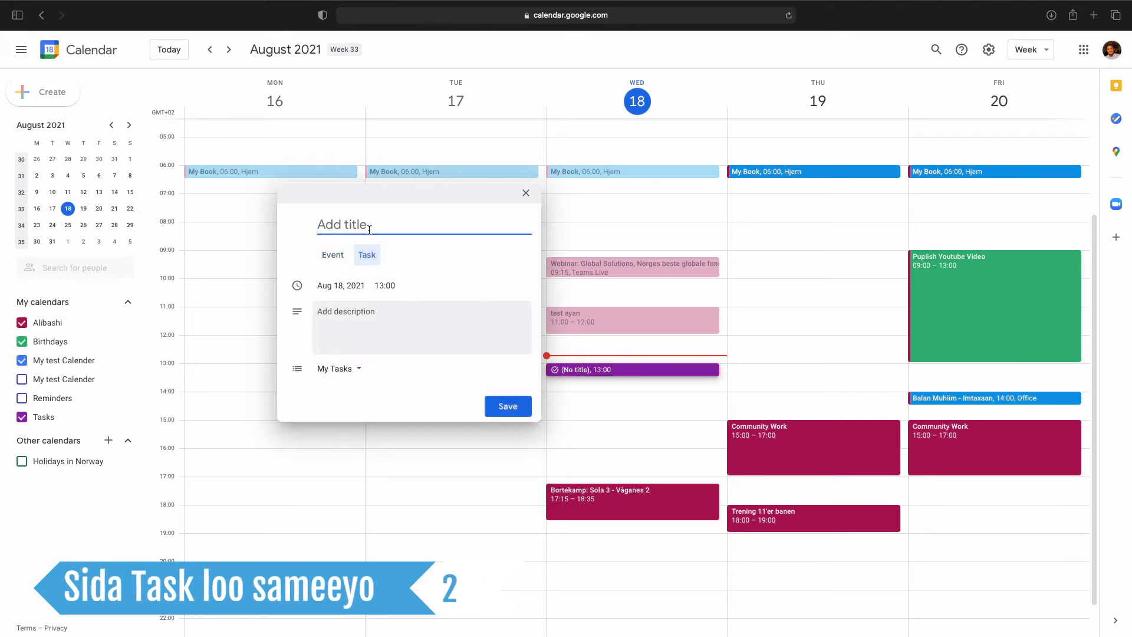
{"action": "type", "text": "Record "}
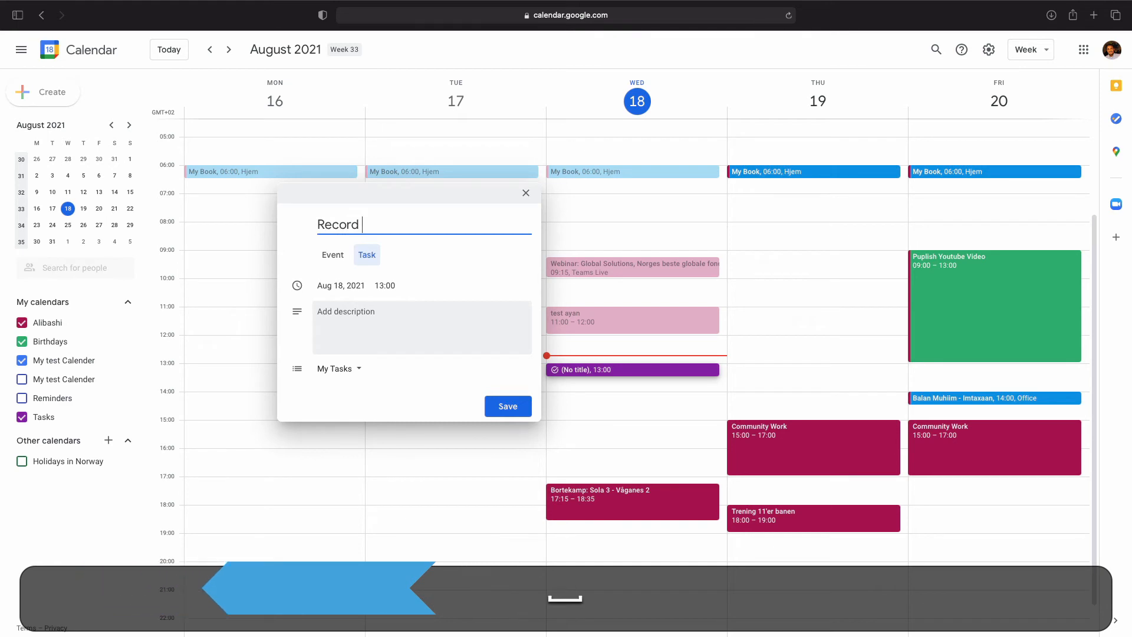
{"action": "type", "text": "a Video"}
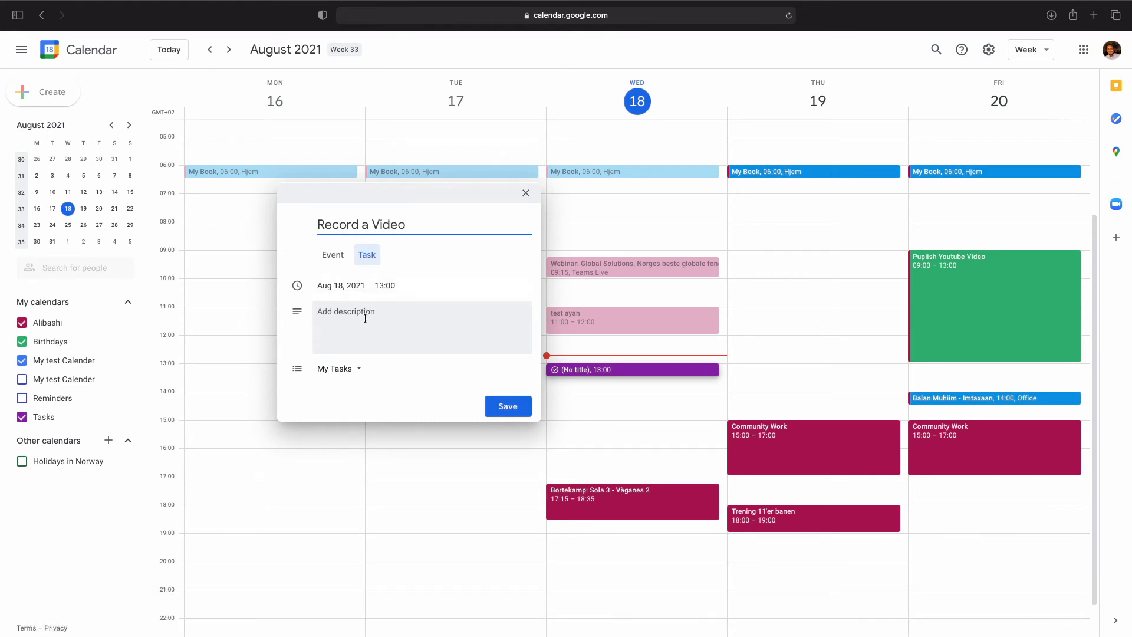
{"action": "left_click", "coordinate": [365, 319]}
{"action": "type", "text": "Youtube"}
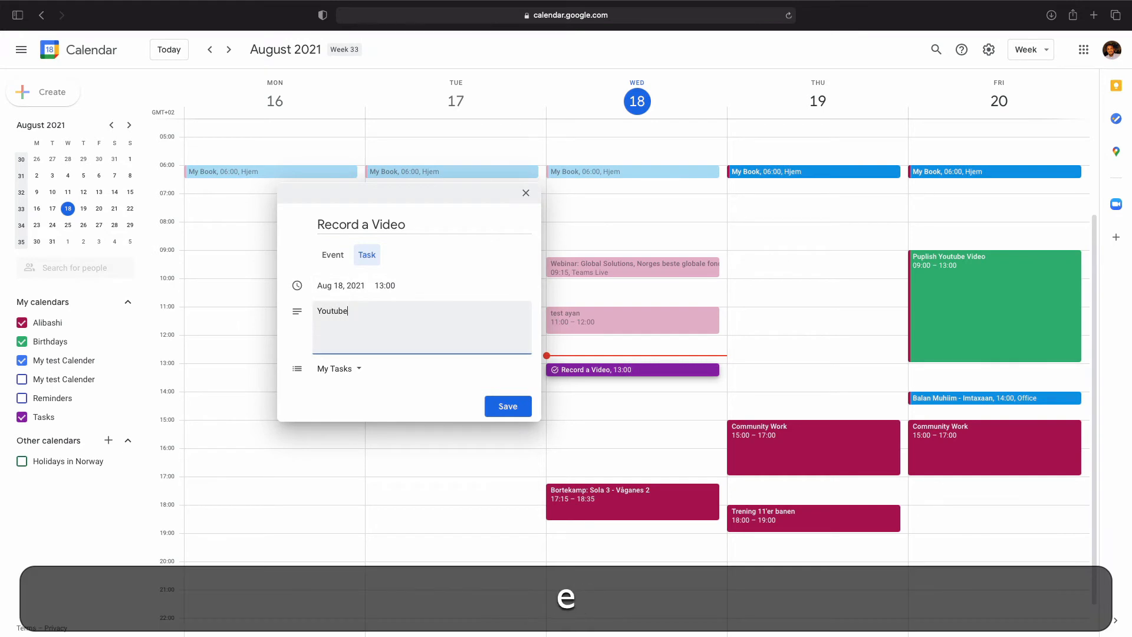
{"action": "type", "text": " video sameey"}
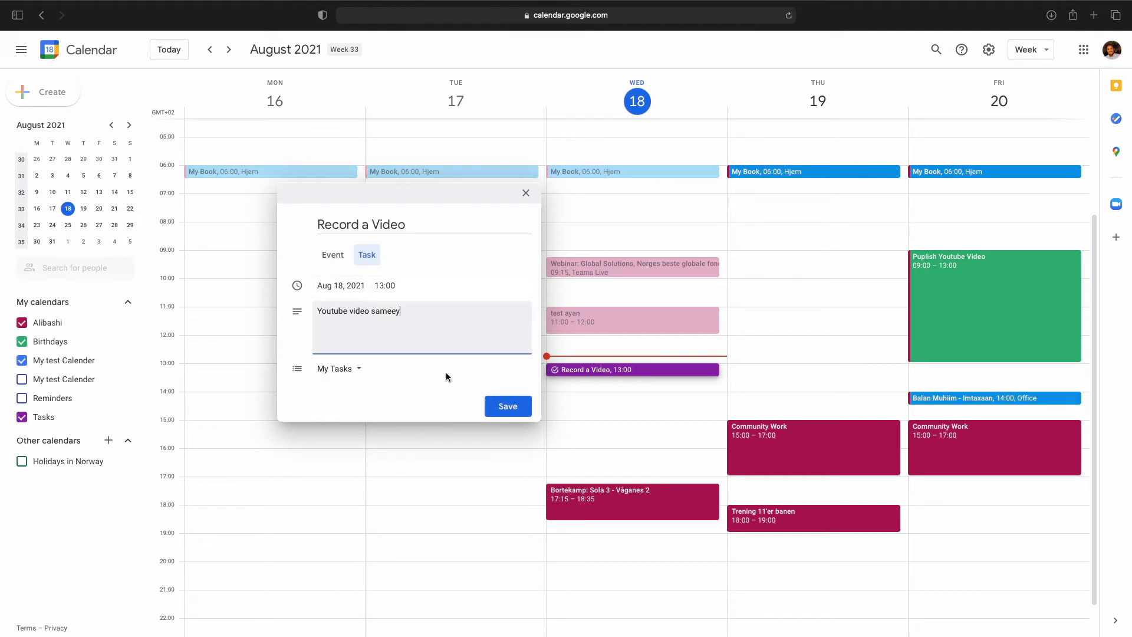
{"action": "left_click", "coordinate": [506, 407]}
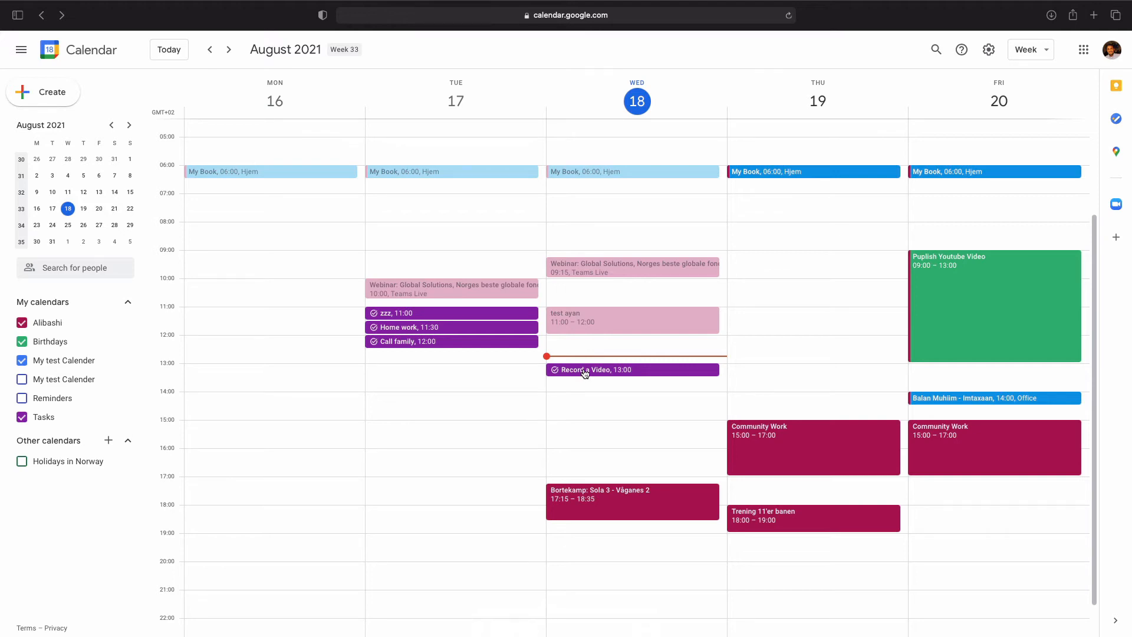
Move the Record a Video task to Thursday, August 19, at 13:15
{"action": "left_click_drag", "start_coordinate": [585, 373], "coordinate": [817, 385]}
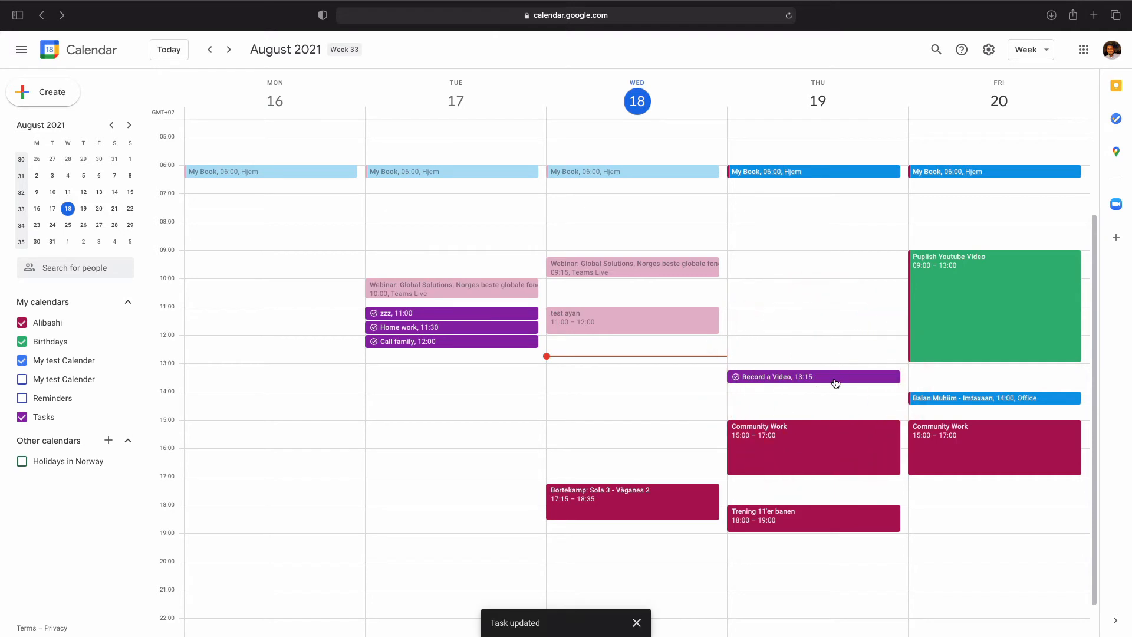
{"action": "left_click", "coordinate": [601, 371]}
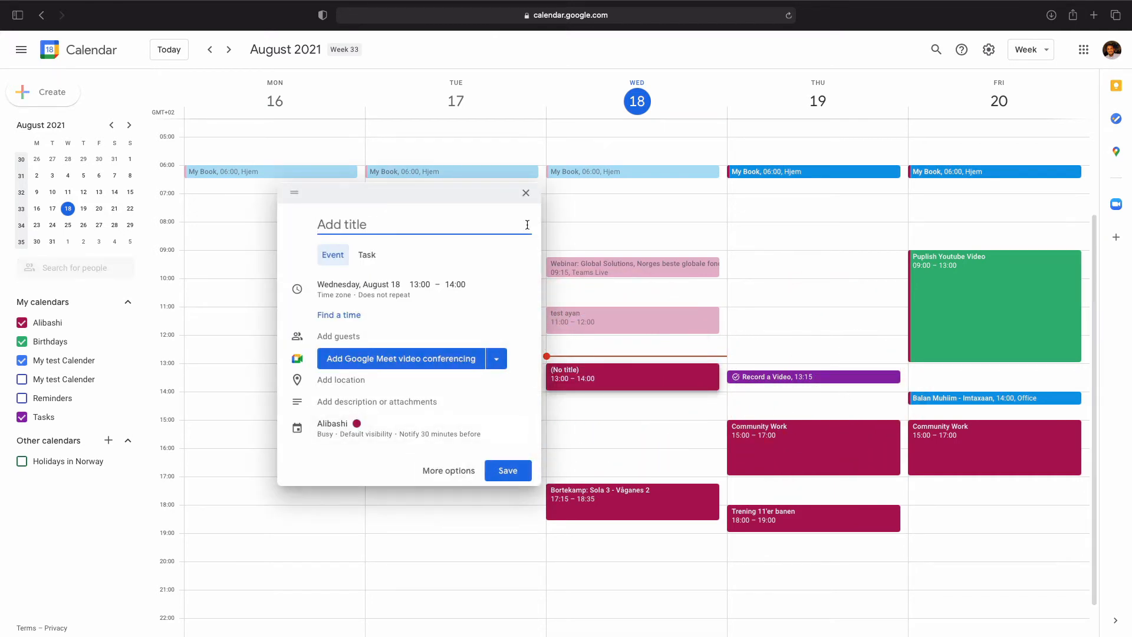
{"action": "left_click", "coordinate": [527, 194]}
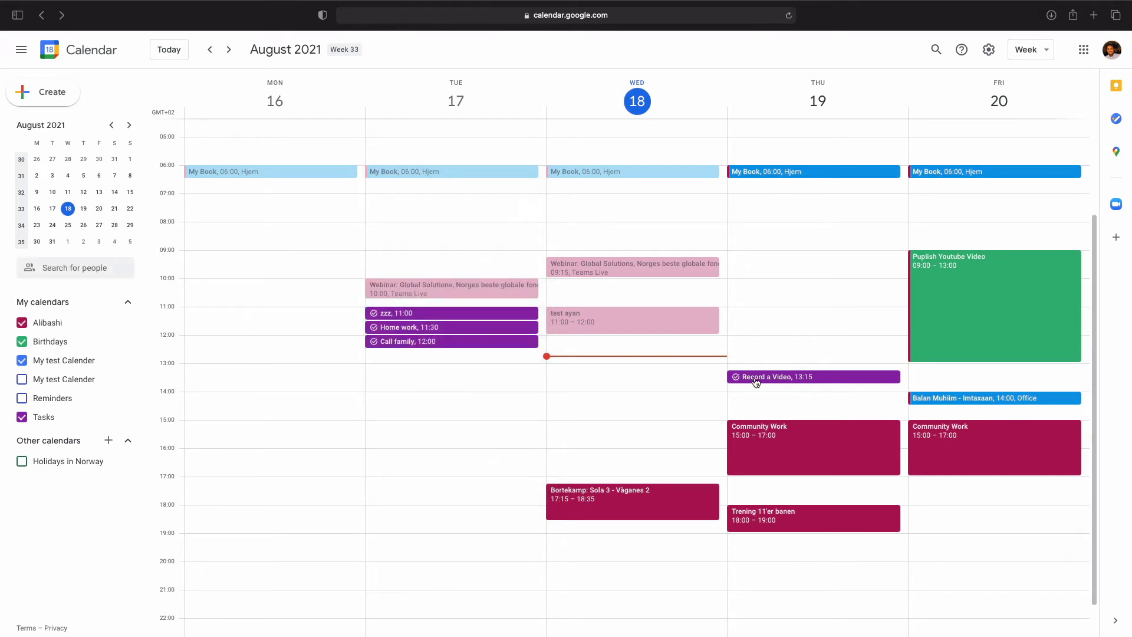
Reschedule tasks to Wednesday, August 18: Record a Video at 13:30, Call family at 14:15 and Home work at 15:15
{"action": "left_click_drag", "start_coordinate": [755, 381], "coordinate": [601, 379]}
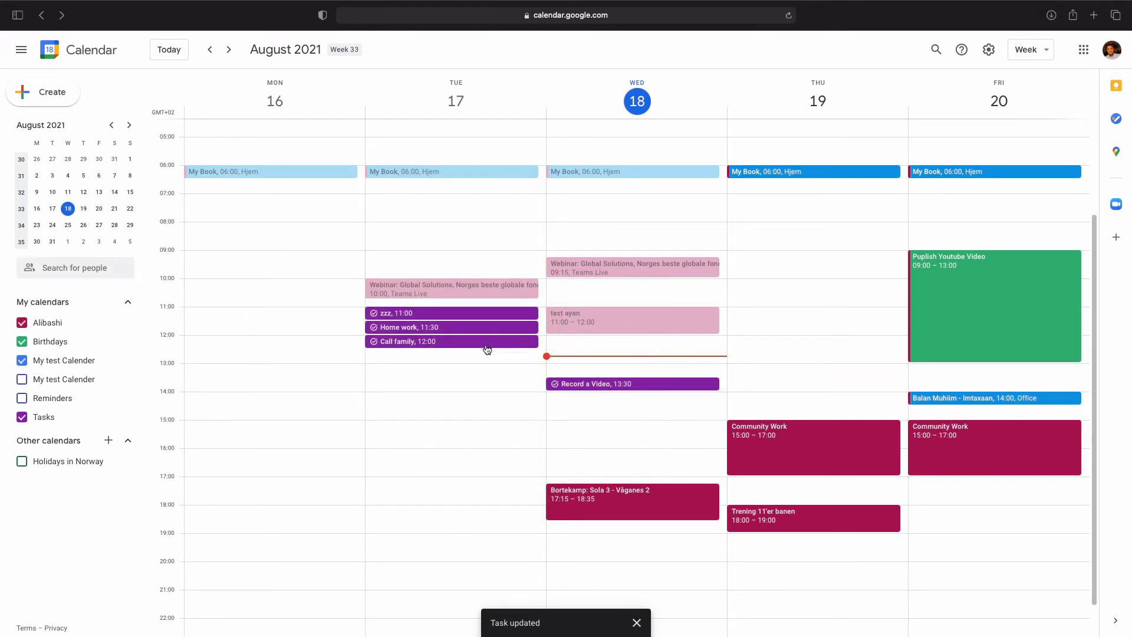
{"action": "left_click_drag", "start_coordinate": [492, 343], "coordinate": [619, 407]}
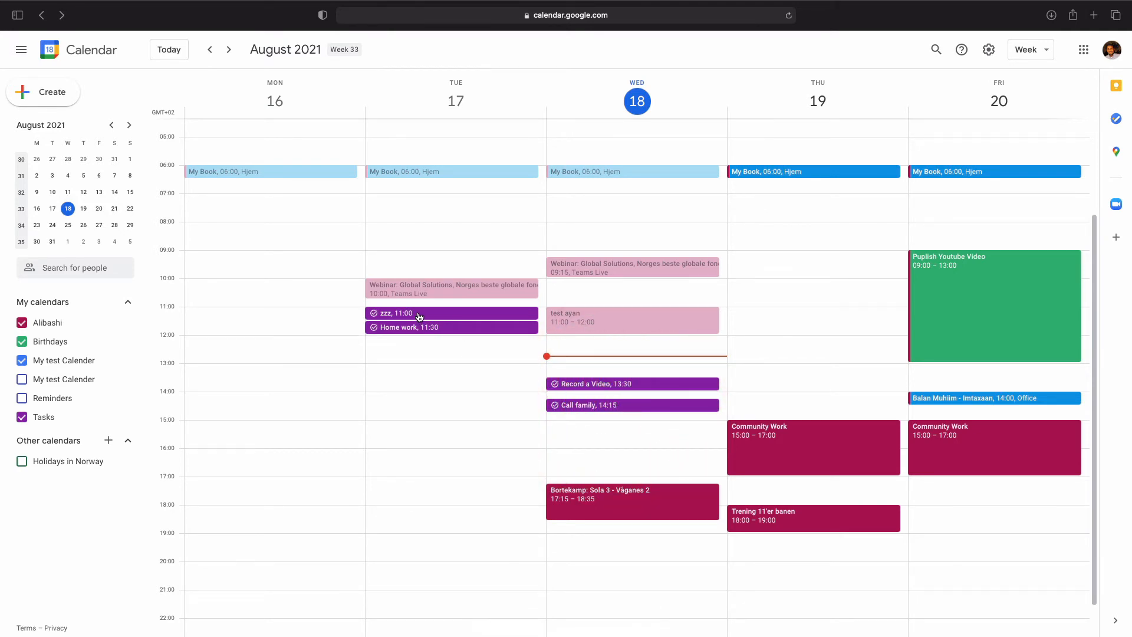
{"action": "left_click_drag", "start_coordinate": [418, 327], "coordinate": [597, 436]}
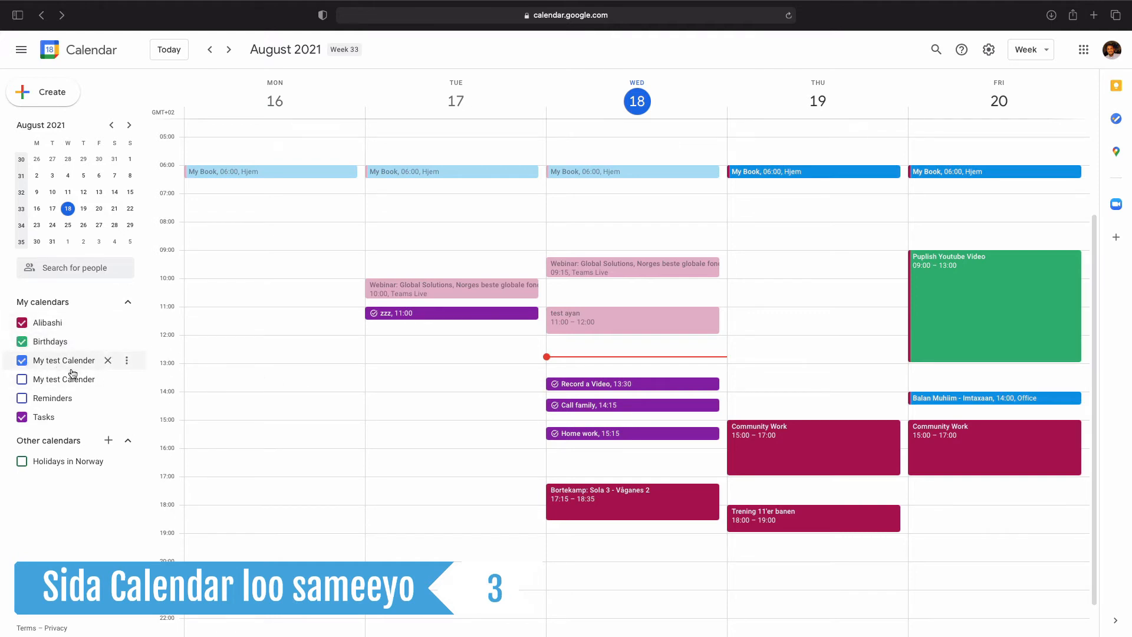
Remove the checked My test Calender from the user's own calendars
{"action": "left_click", "coordinate": [108, 362]}
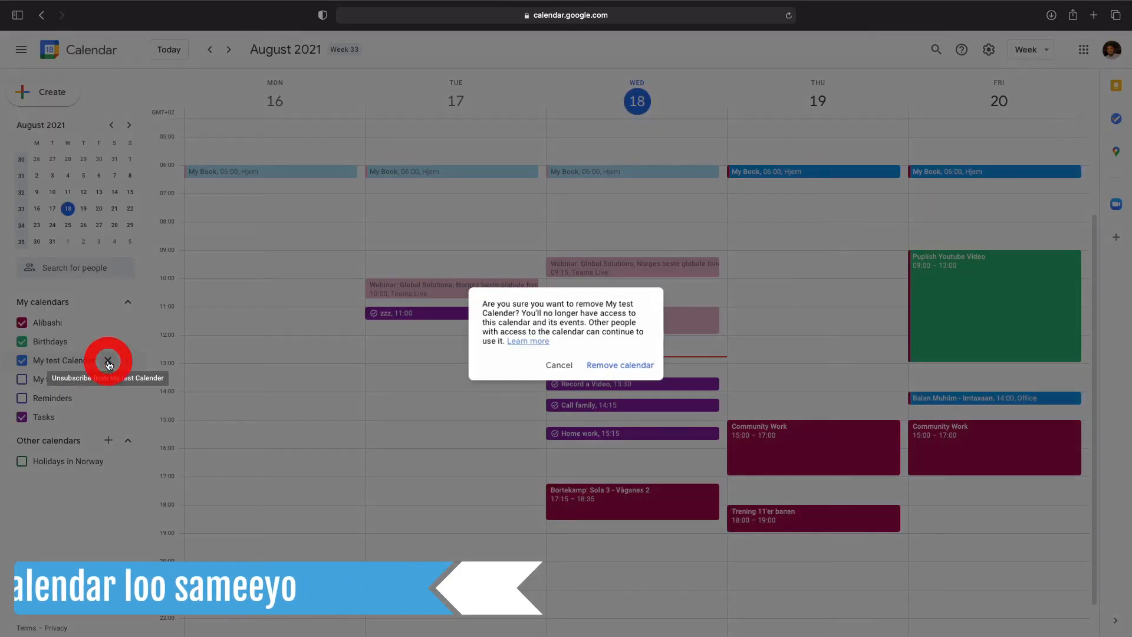
{"action": "left_click", "coordinate": [613, 366]}
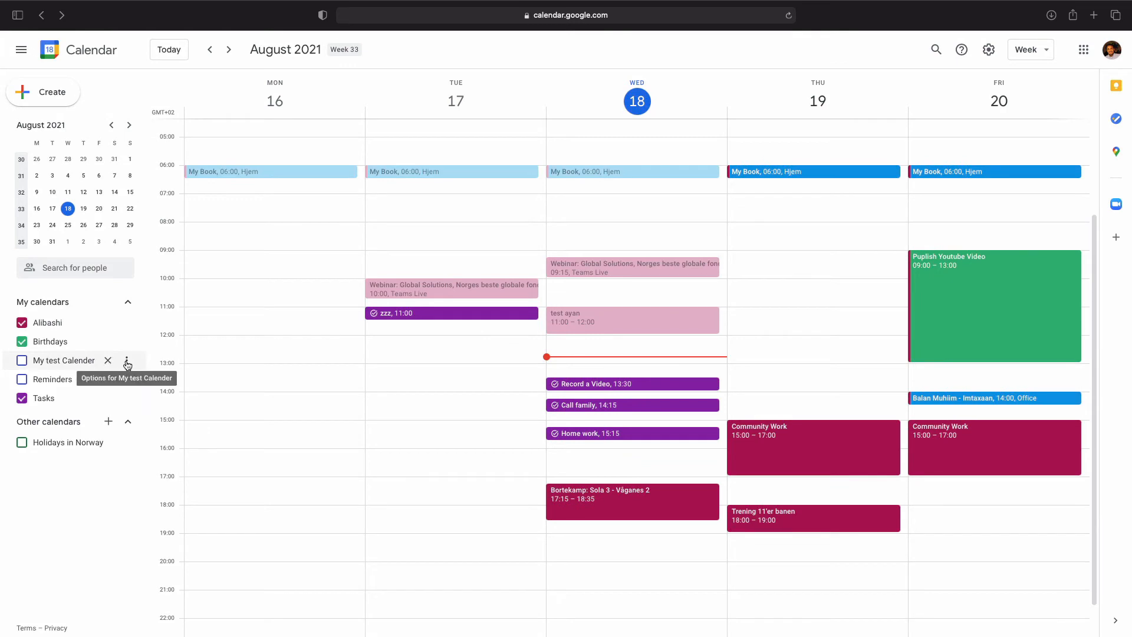
Change the colour of the remaining My test Calender to dark red
{"action": "left_click", "coordinate": [127, 360]}
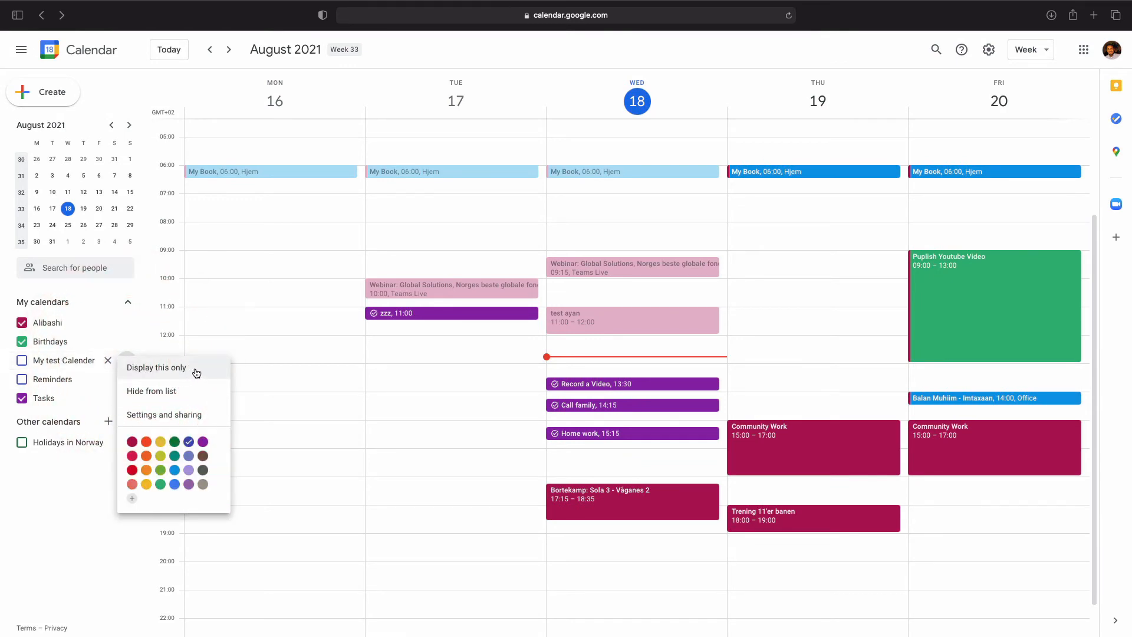
{"action": "left_click", "coordinate": [132, 442]}
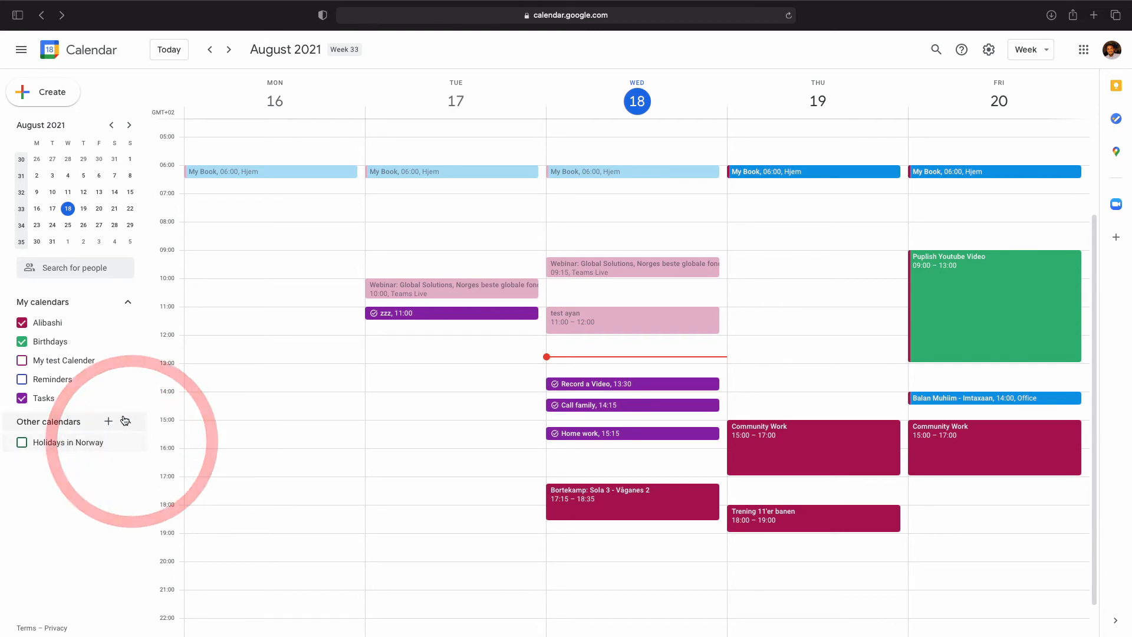
{"action": "left_click", "coordinate": [126, 360]}
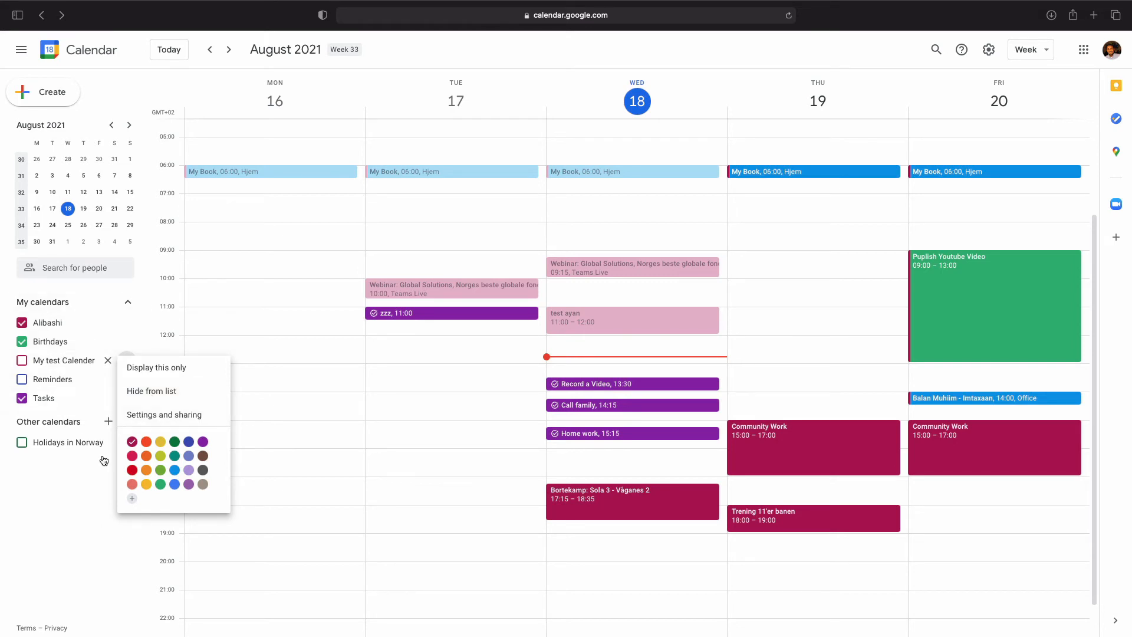
{"action": "left_click", "coordinate": [82, 475]}
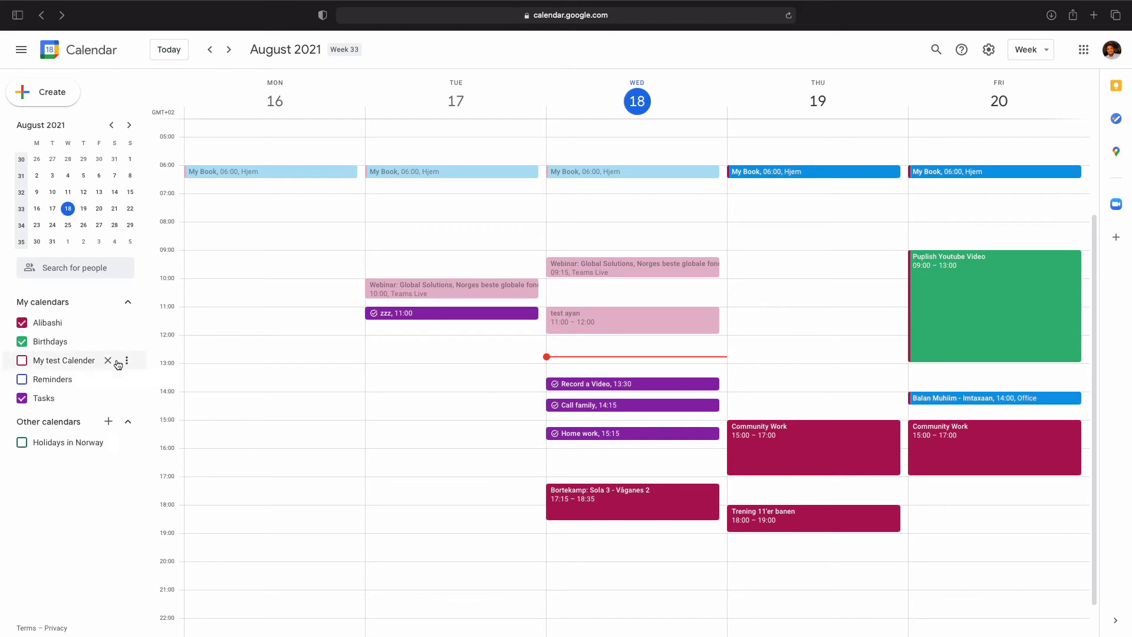
Remove the remaining My test Calender as well
{"action": "left_click", "coordinate": [109, 360]}
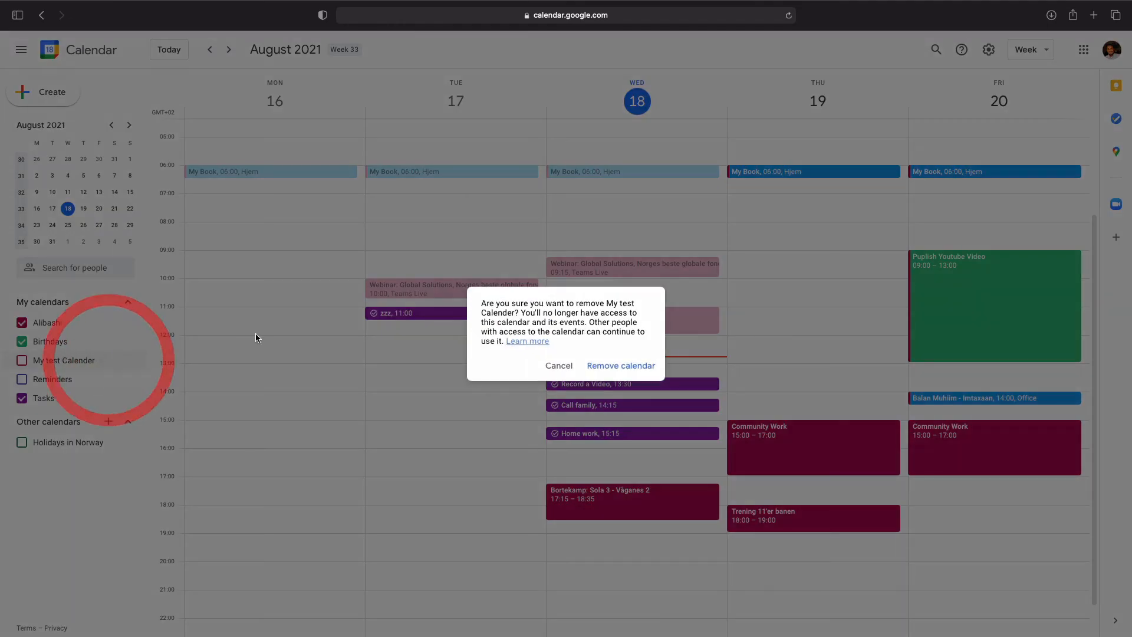
{"action": "left_click", "coordinate": [625, 364]}
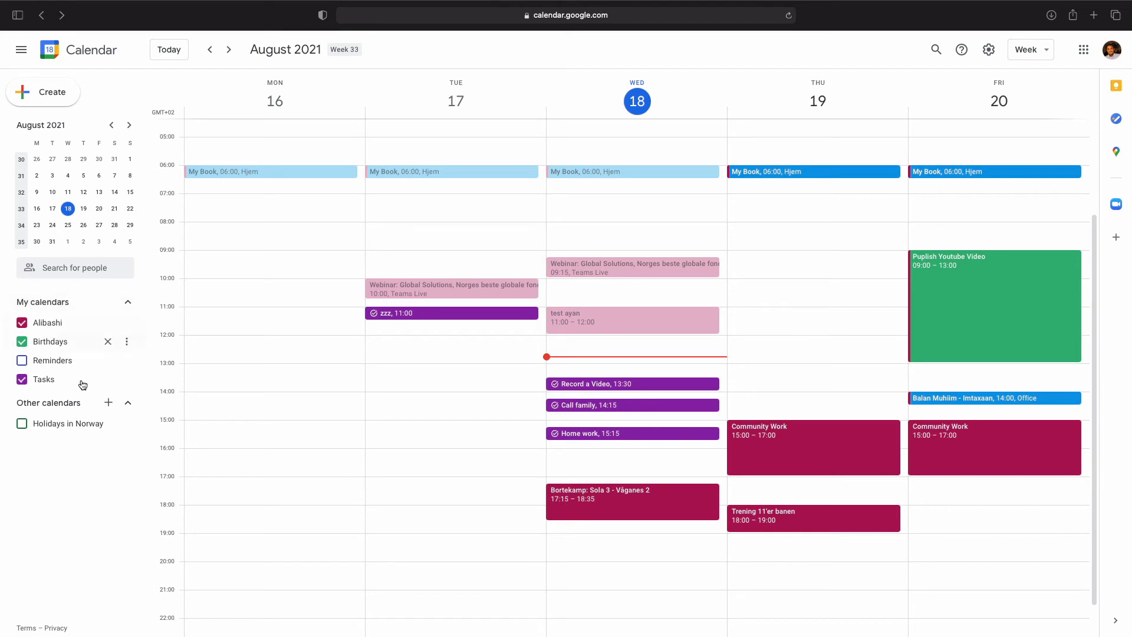
Create a new calendar named "My Youtube" with the description "Youtube casharada Online"
{"action": "left_click", "coordinate": [108, 403]}
{"action": "left_click", "coordinate": [109, 406]}
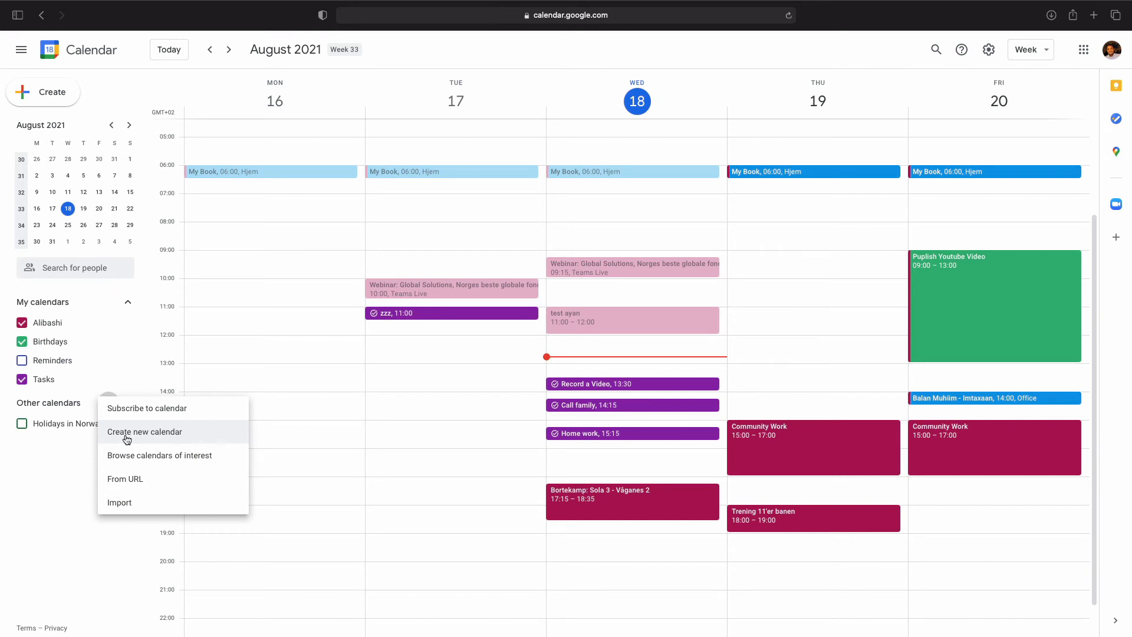
{"action": "left_click", "coordinate": [127, 439]}
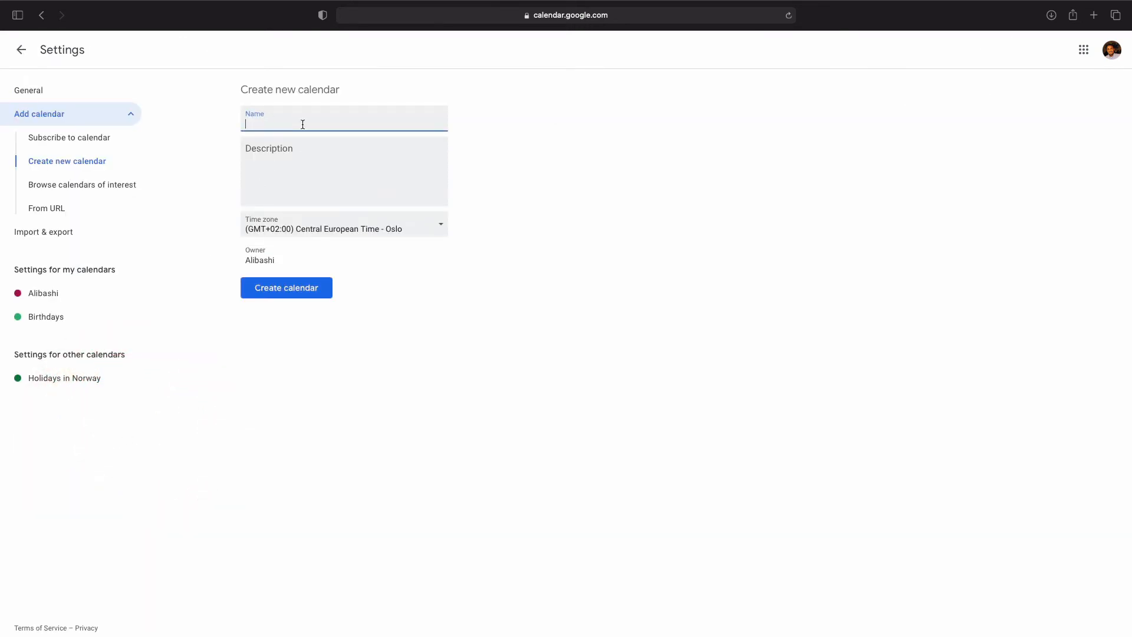
{"action": "type", "text": "My "}
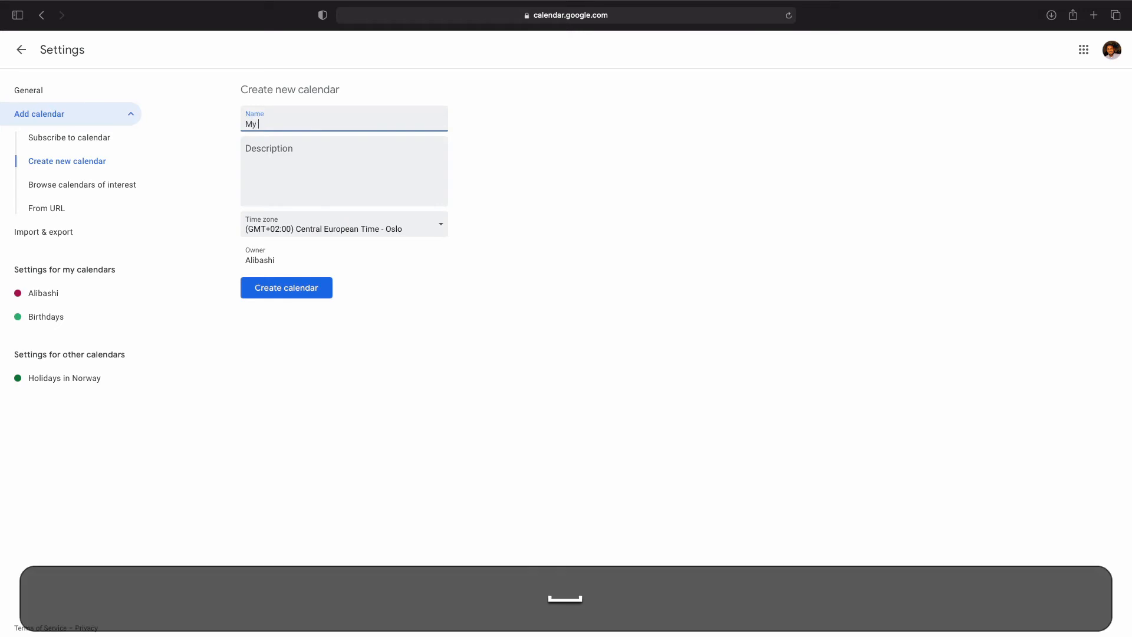
{"action": "type", "text": "Youtube"}
{"action": "left_click", "coordinate": [319, 151]}
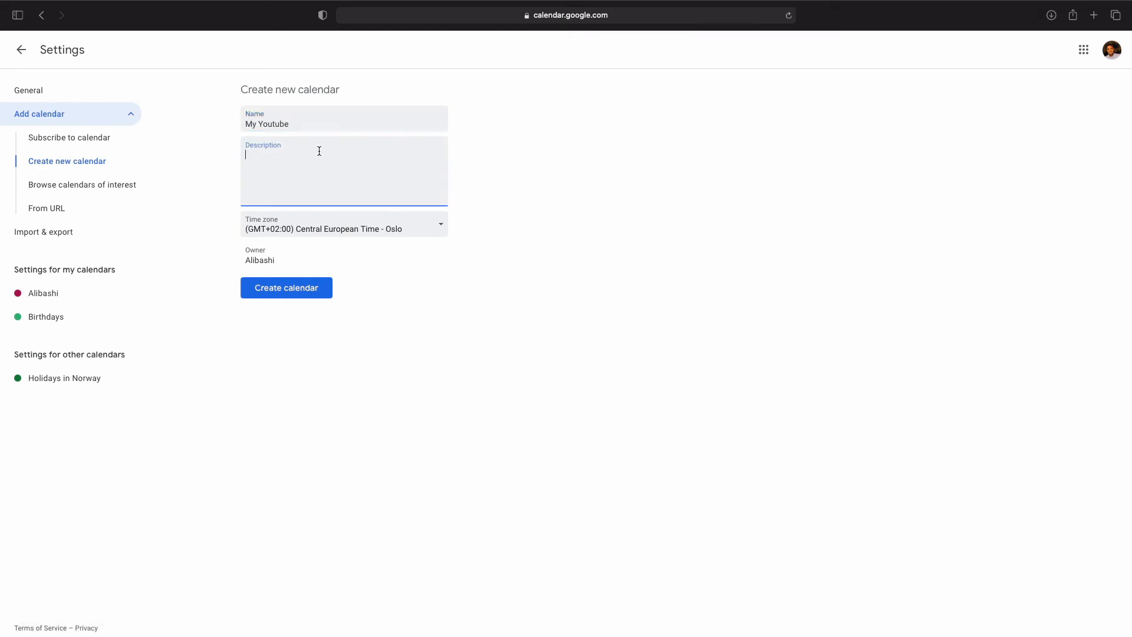
{"action": "type", "text": "Youtube "}
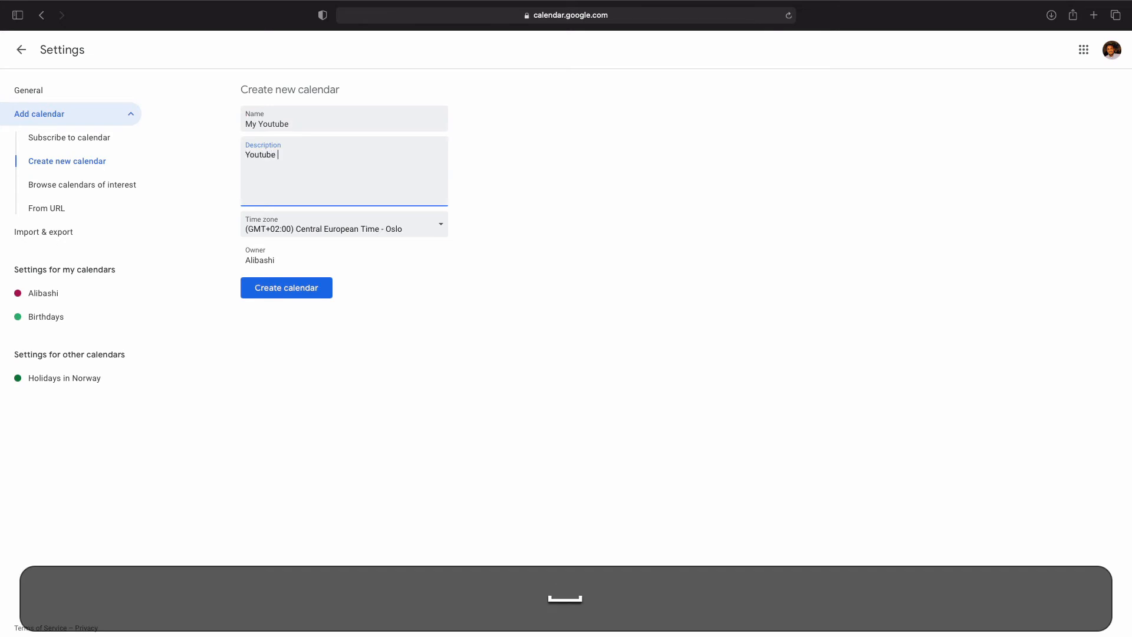
{"action": "type", "text": "casharada Online"}
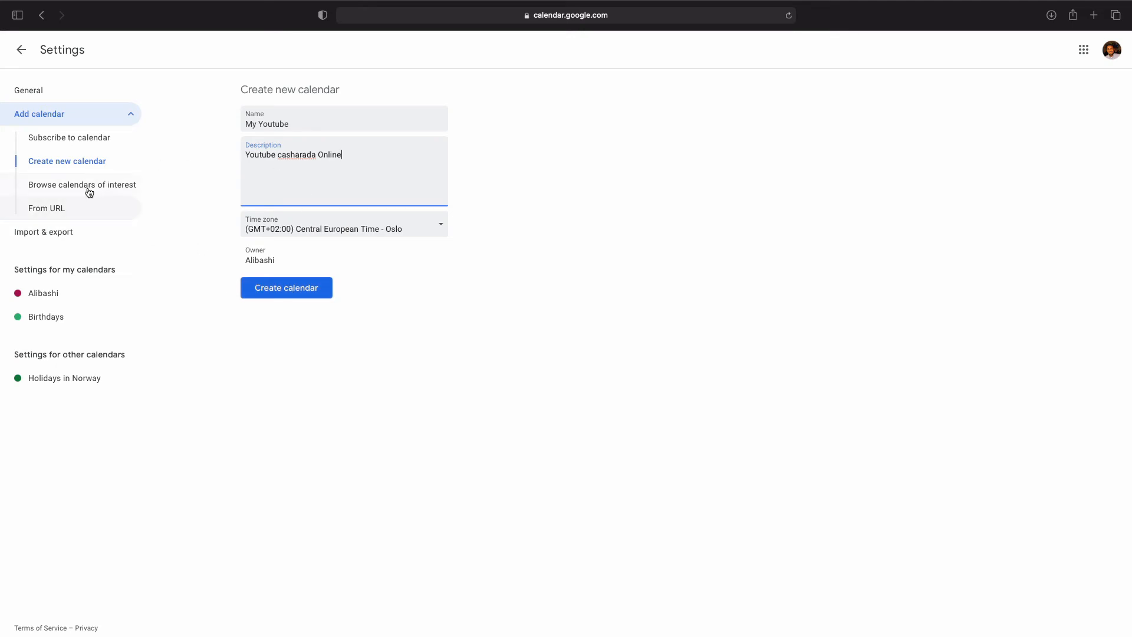
{"action": "left_click", "coordinate": [287, 294]}
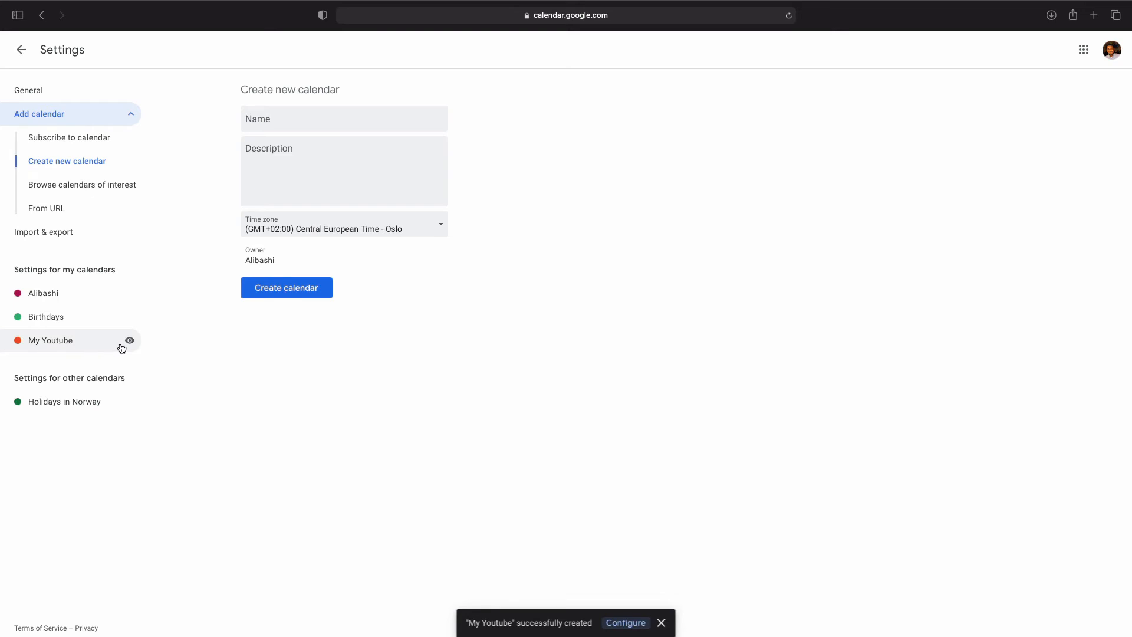
Return to the calendar view and change the colour of the My Youtube calendar to red
{"action": "left_click", "coordinate": [23, 51]}
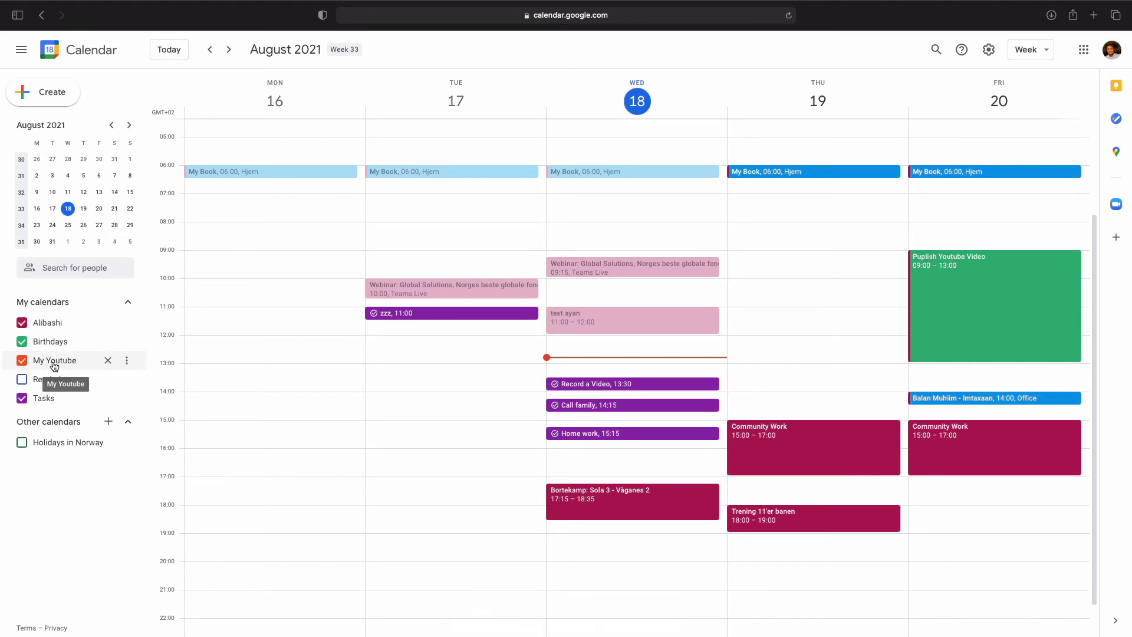
{"action": "left_click", "coordinate": [128, 361]}
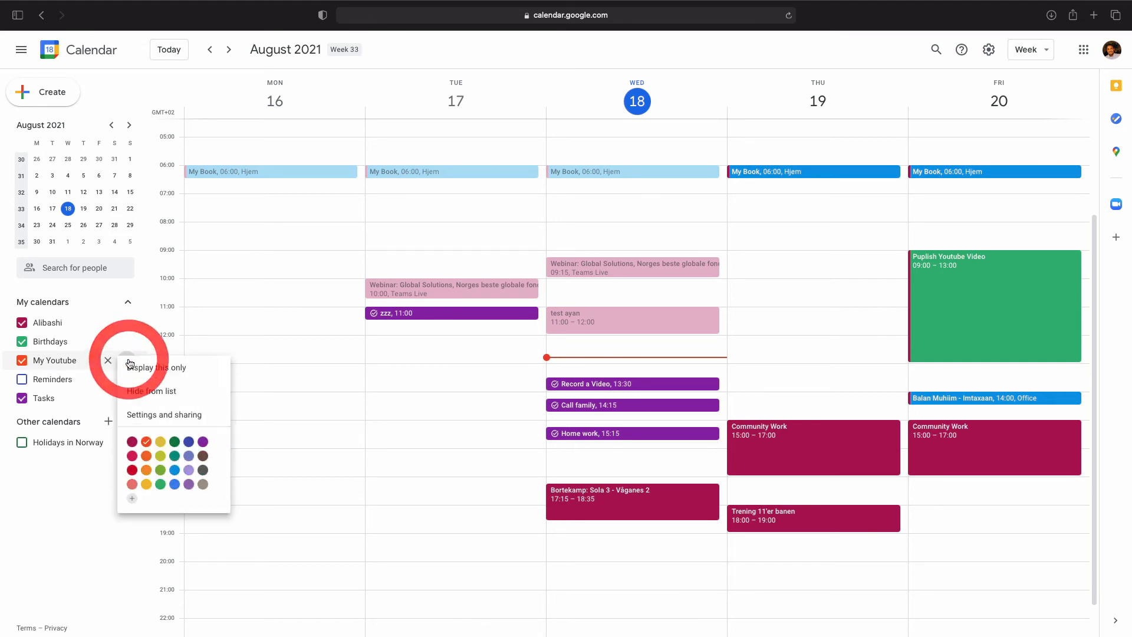
{"action": "left_click", "coordinate": [133, 471]}
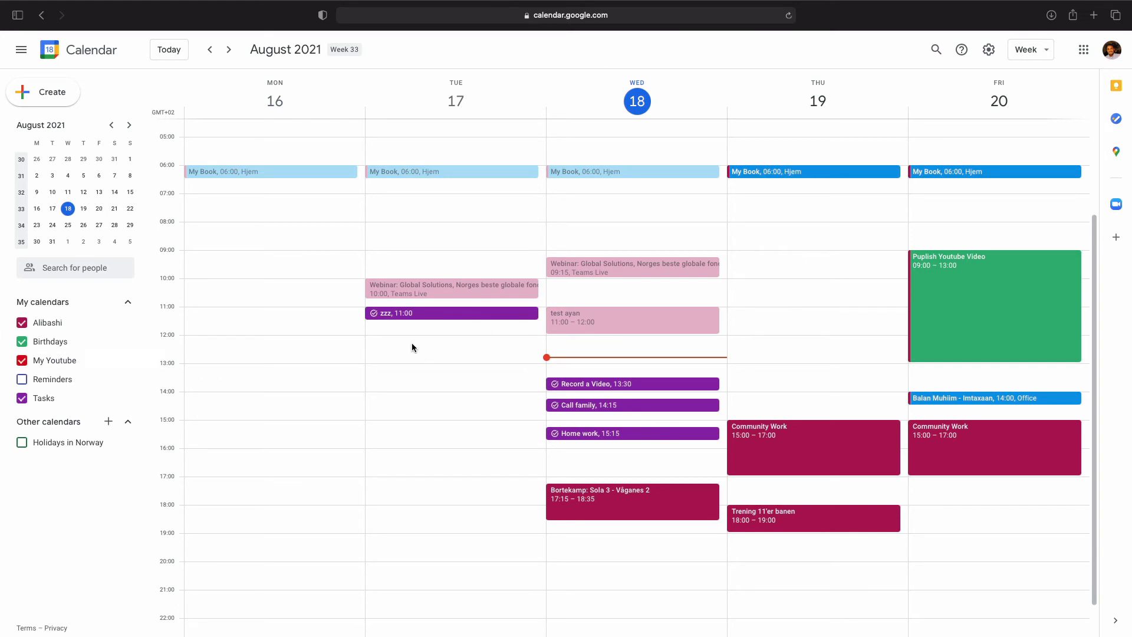
Start a new event on Wednesday, August 18, 16:00–17:00, and assign it to the My Youtube calendar
{"action": "scroll", "coordinate": [660, 385], "scroll_direction": "down", "scroll_amount": 2}
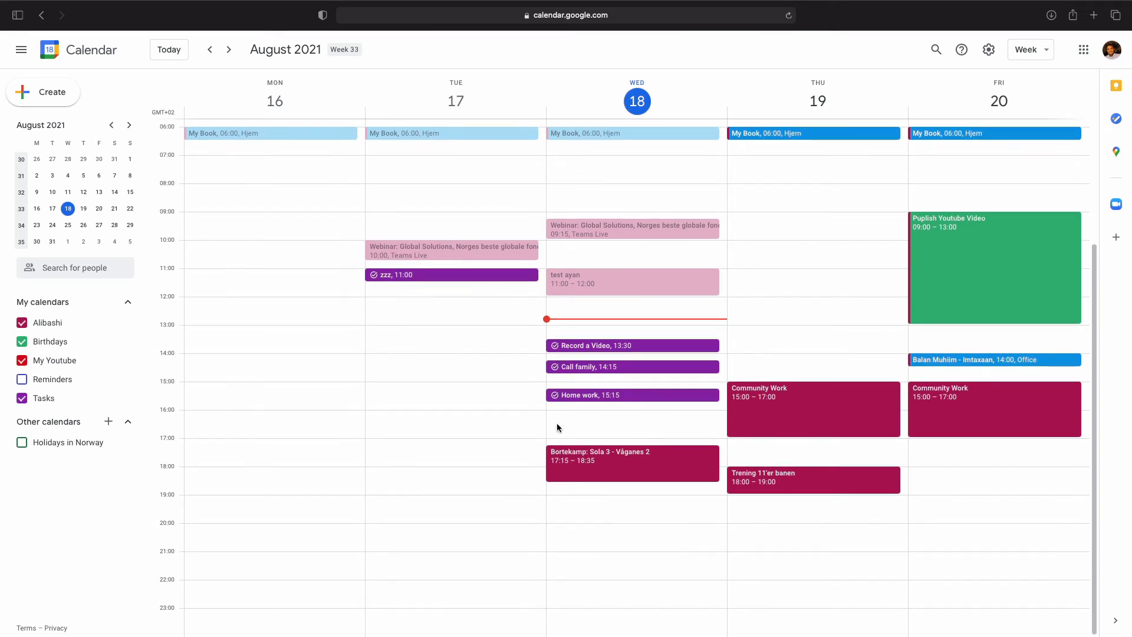
{"action": "left_click", "coordinate": [552, 418]}
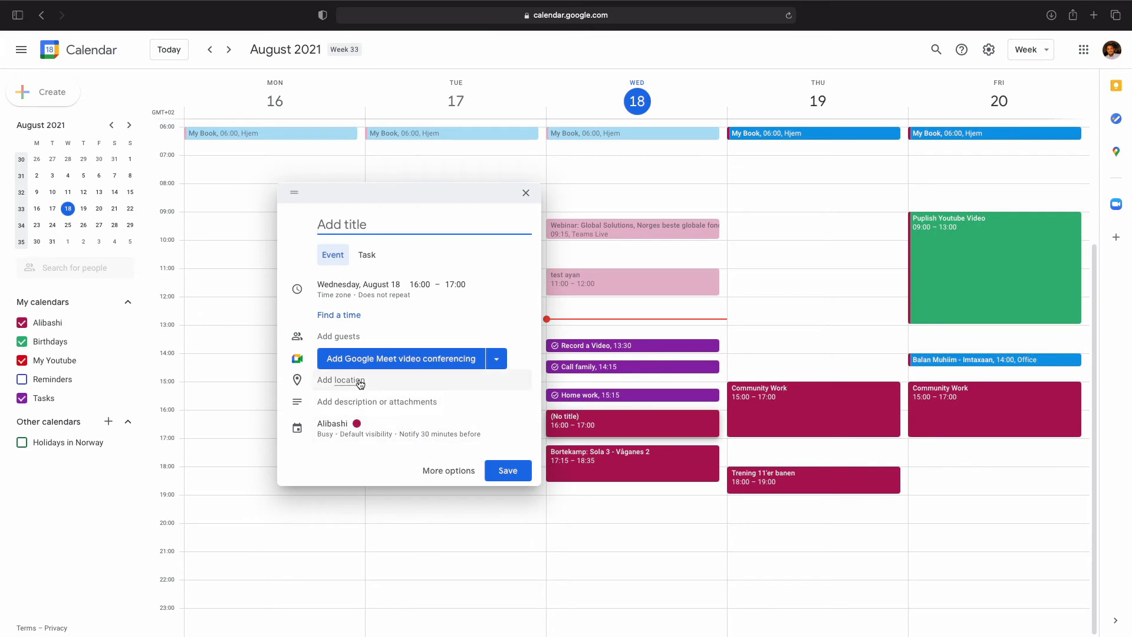
{"action": "left_click", "coordinate": [334, 428]}
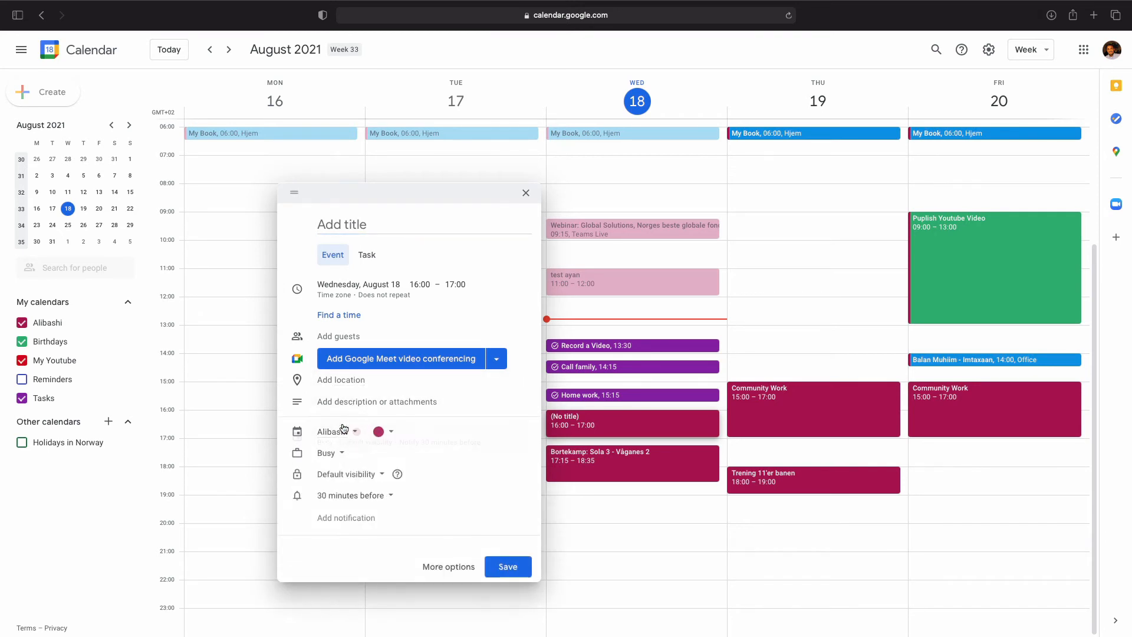
{"action": "left_click", "coordinate": [334, 433]}
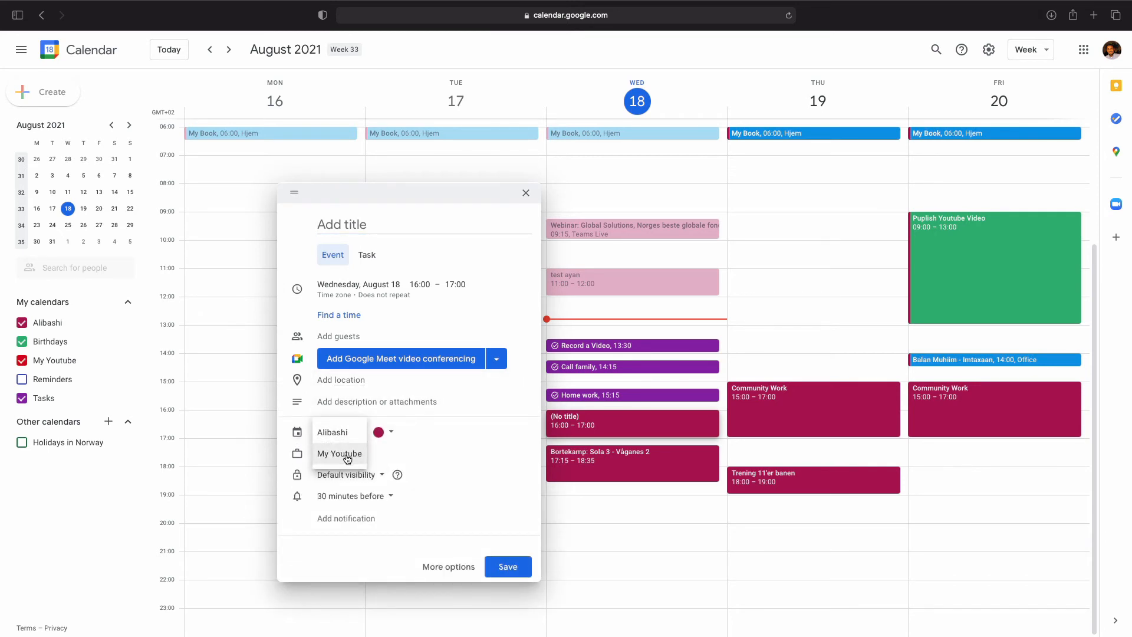
{"action": "left_click", "coordinate": [345, 453]}
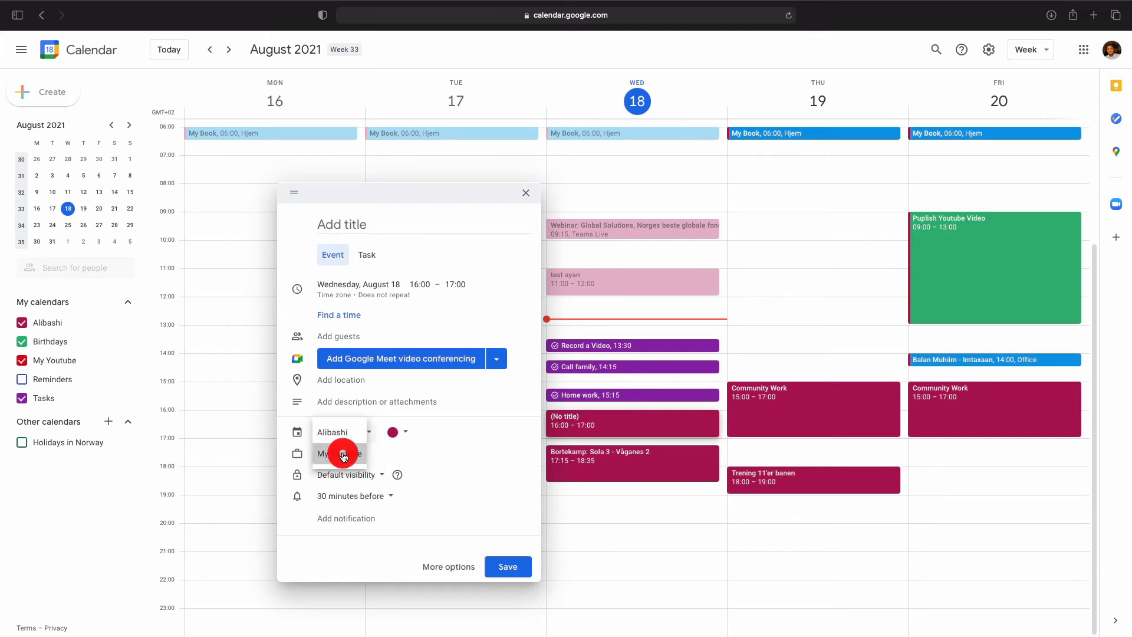
Title the new event "Lesseon 1", save it, and check its details on the calendar
{"action": "left_click", "coordinate": [345, 227]}
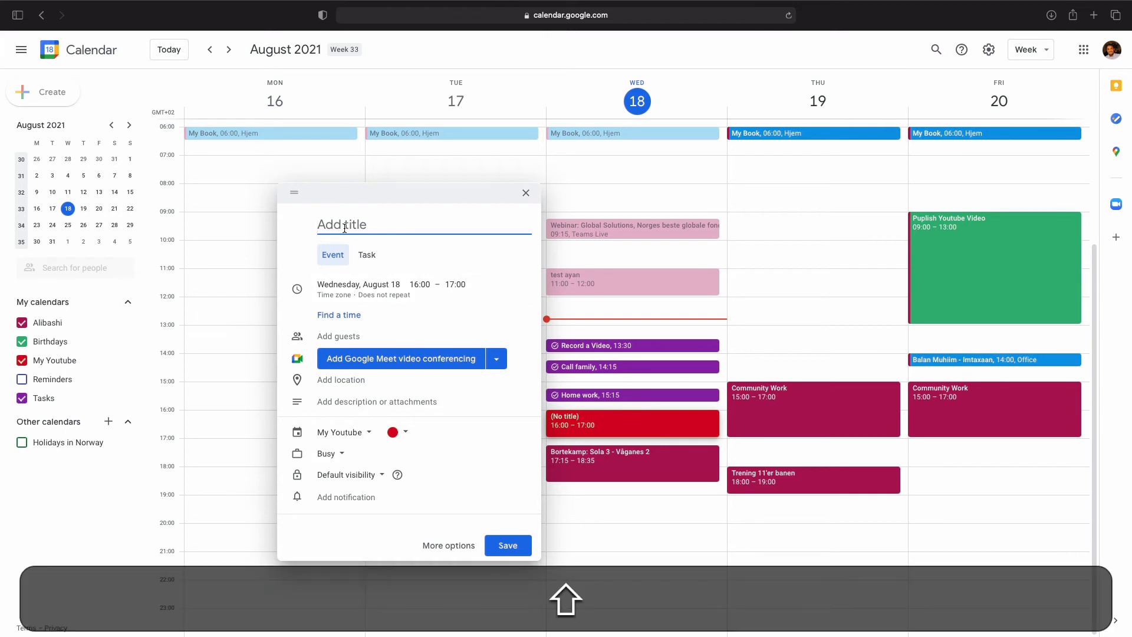
{"action": "type", "text": "Liesseon 1"}
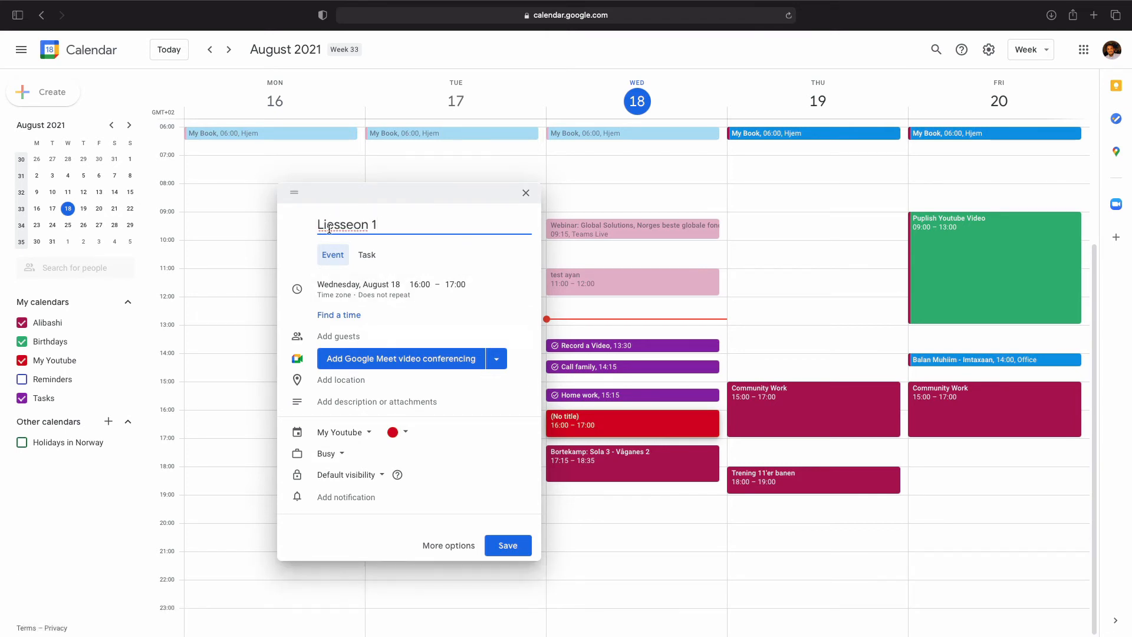
{"action": "key", "text": "Right"}
{"action": "key", "text": "BackSpace"}
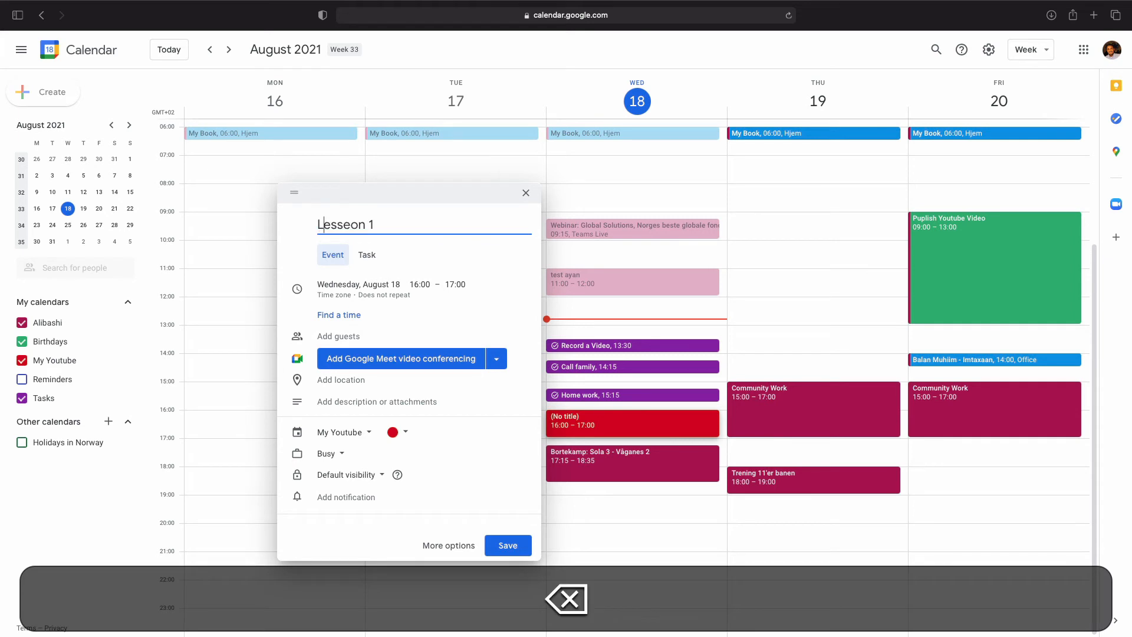
{"action": "left_click", "coordinate": [506, 546]}
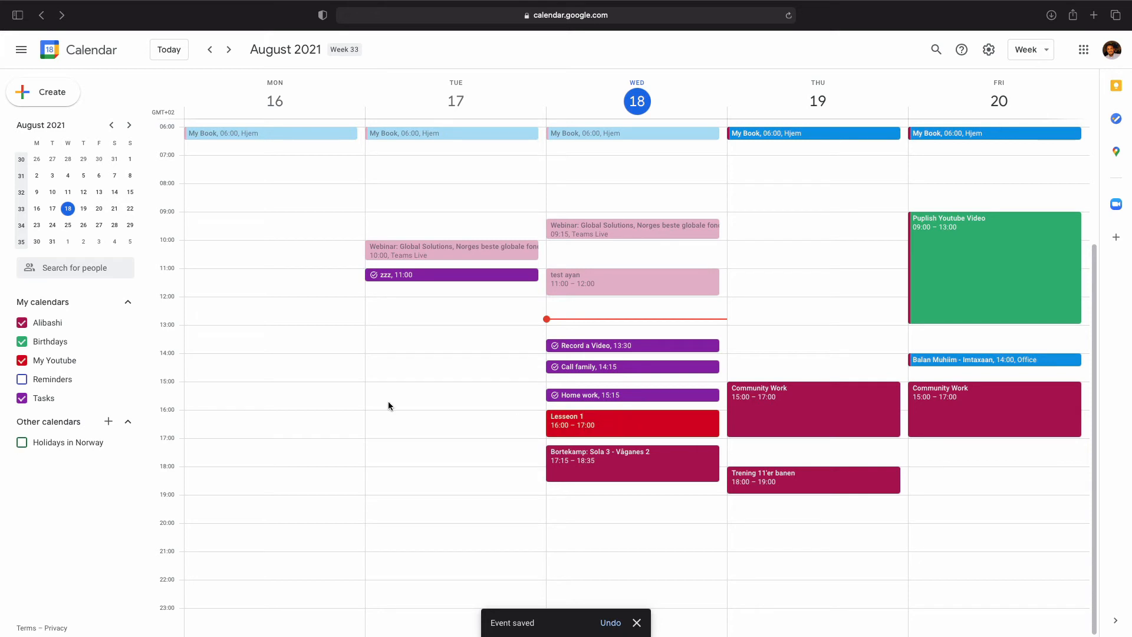
{"action": "left_click", "coordinate": [641, 429]}
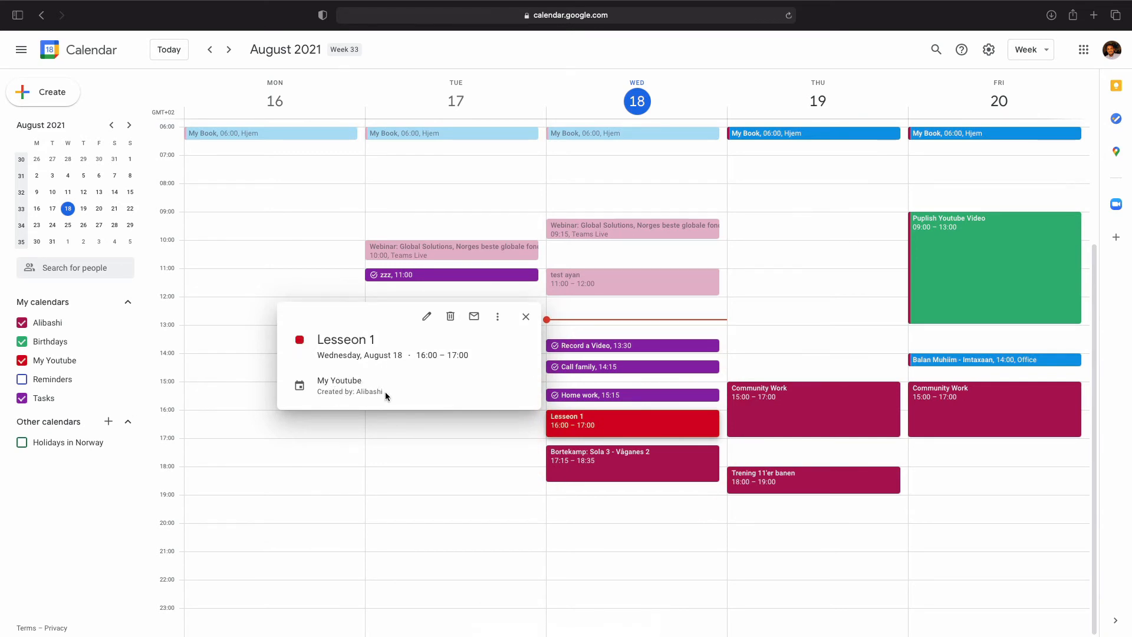
{"action": "left_click", "coordinate": [528, 319]}
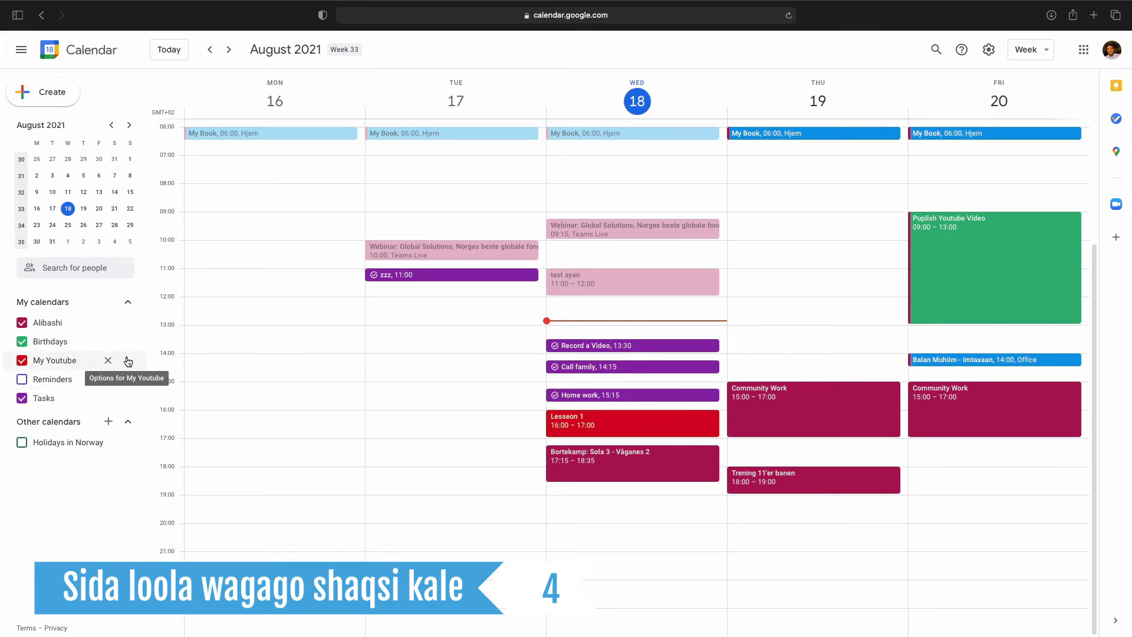
Examine how to share the My Youtube calendar with specific people and which permission levels can be granted, without adding anyone
{"action": "left_click", "coordinate": [128, 361]}
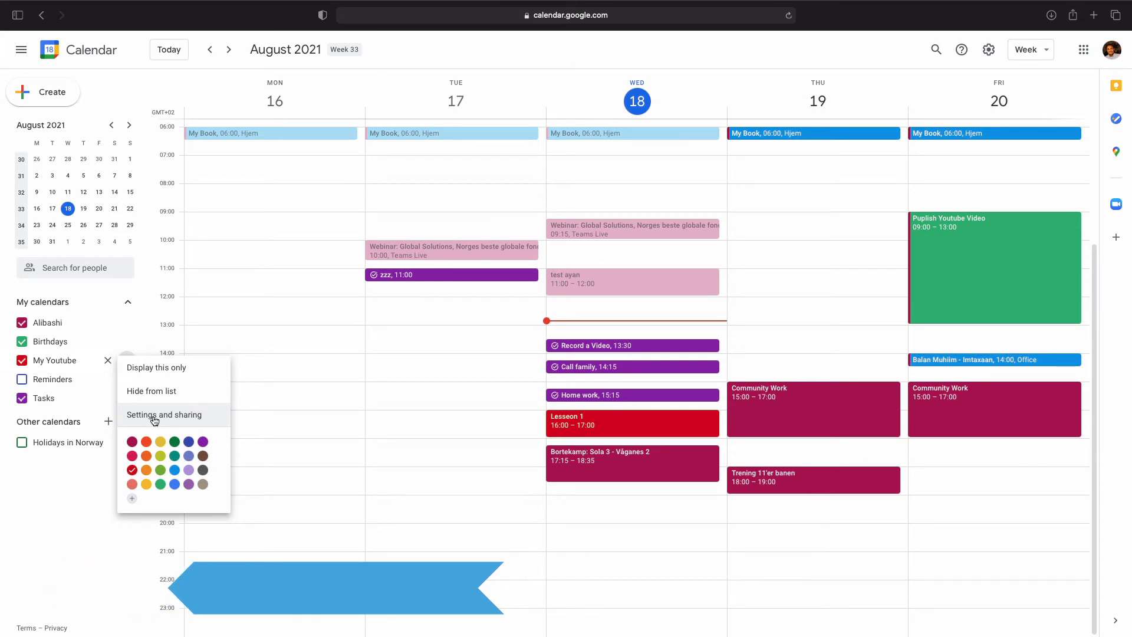
{"action": "left_click", "coordinate": [169, 418]}
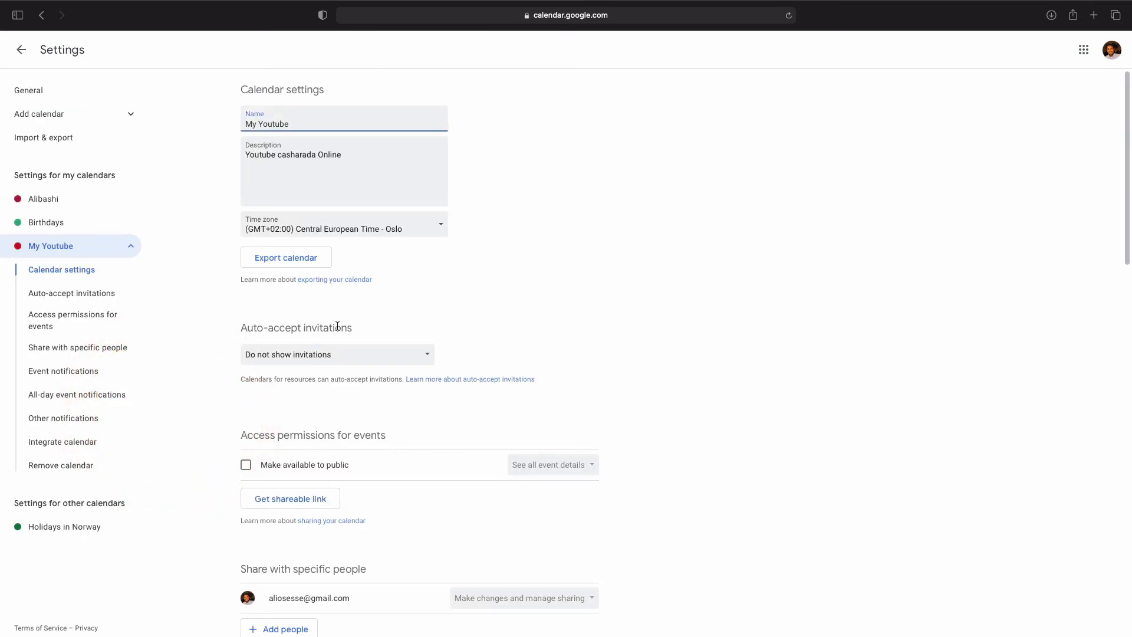
{"action": "scroll", "coordinate": [337, 326], "scroll_direction": "down", "scroll_amount": 5}
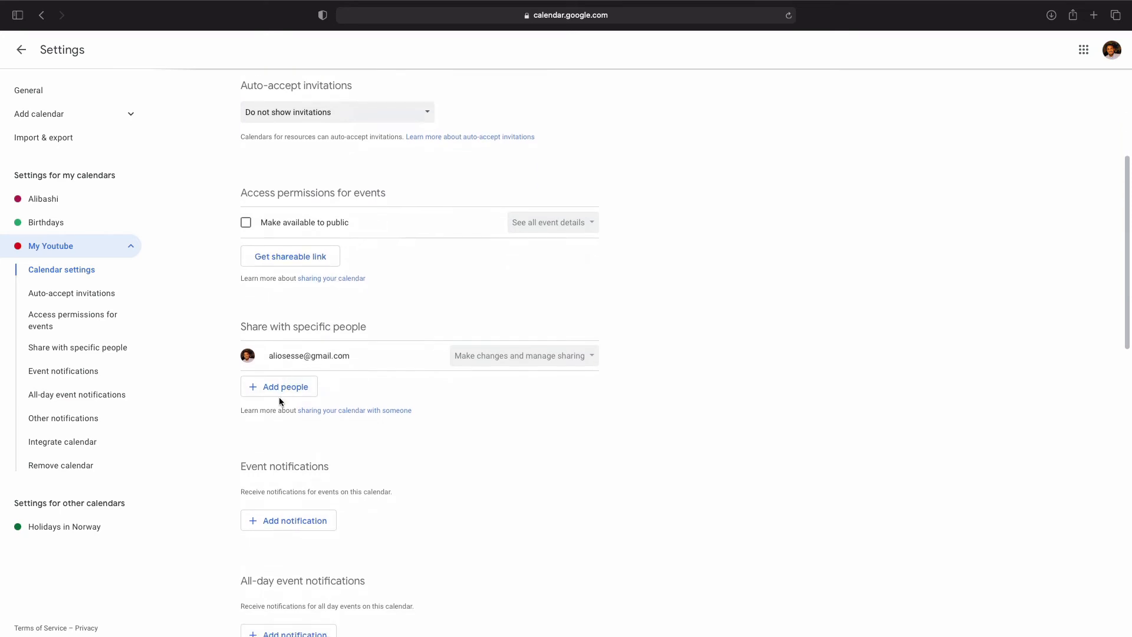
{"action": "left_click", "coordinate": [60, 352]}
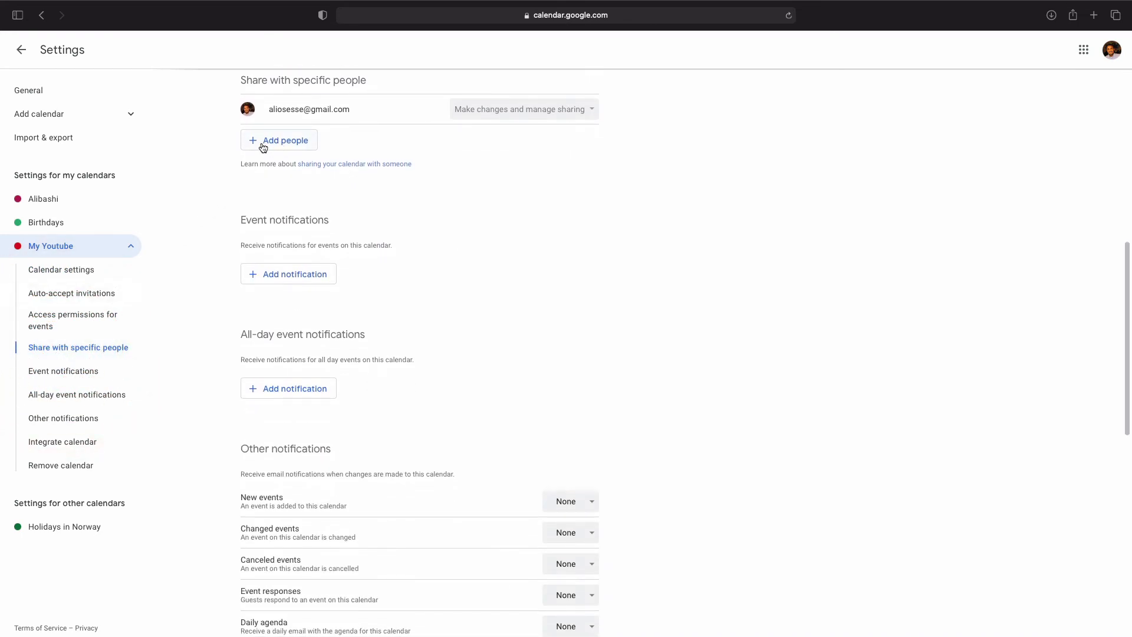
{"action": "left_click", "coordinate": [583, 107]}
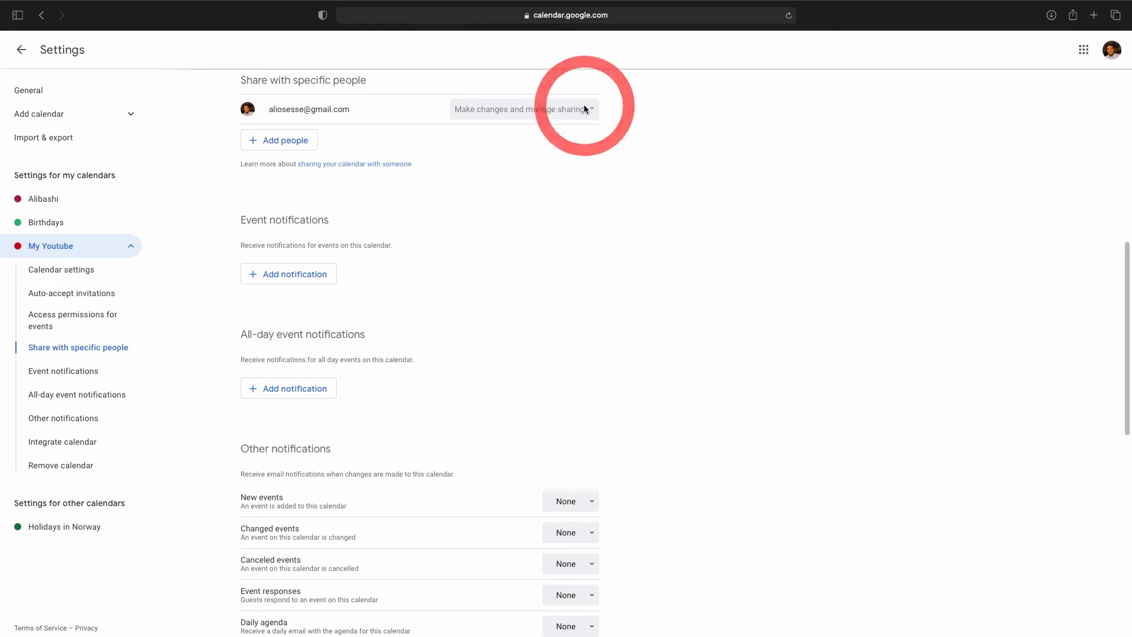
{"action": "left_click", "coordinate": [282, 146]}
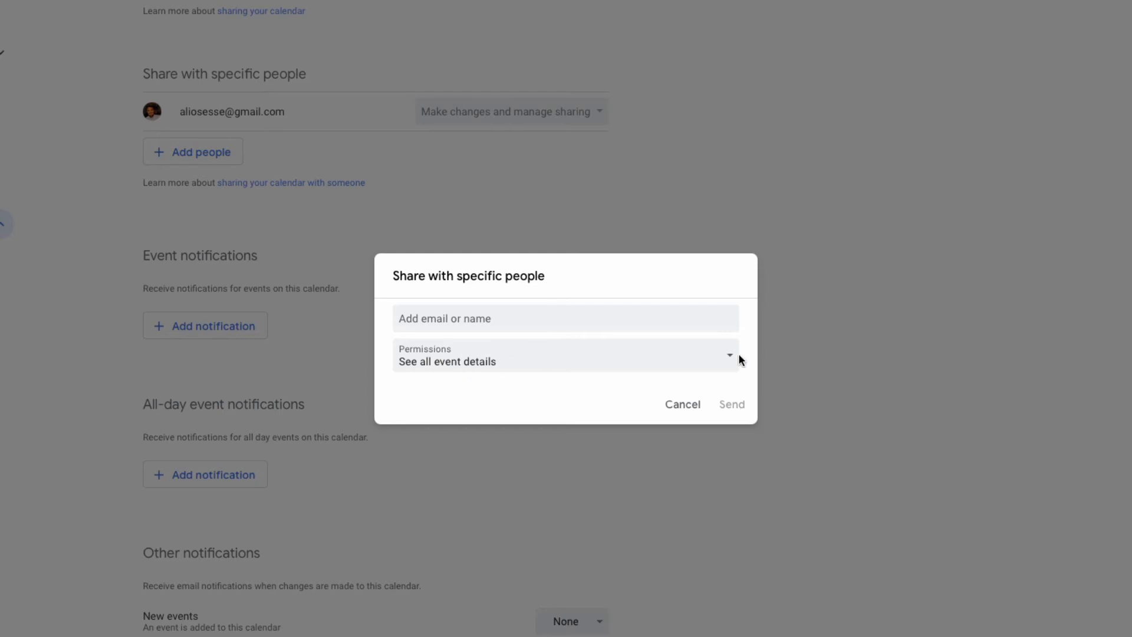
{"action": "left_click", "coordinate": [725, 361]}
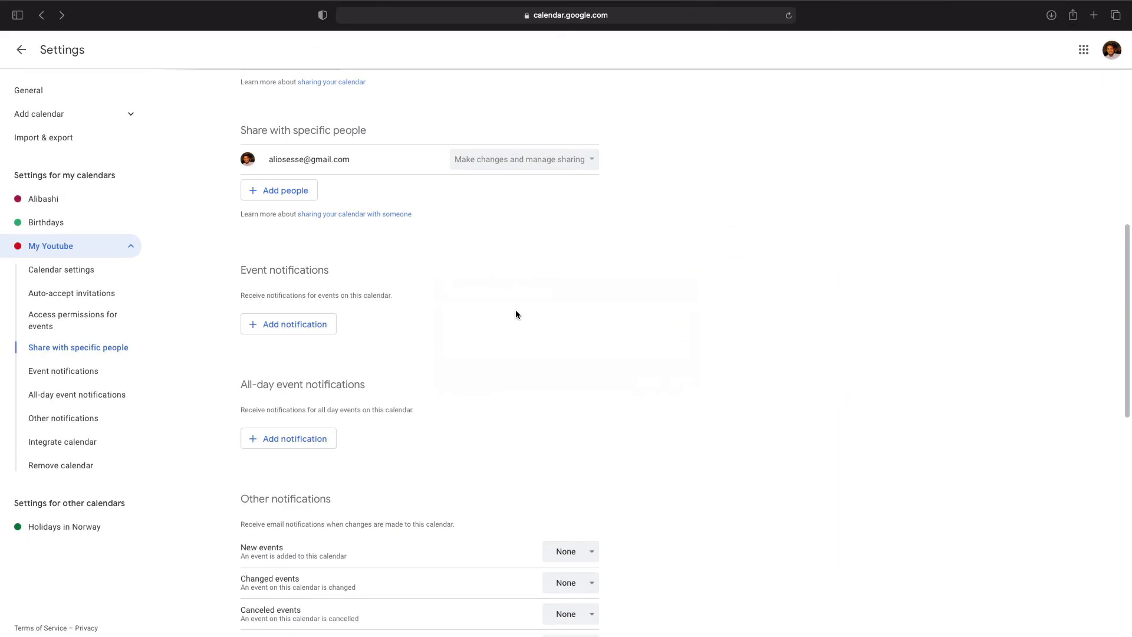
{"action": "left_click", "coordinate": [21, 50]}
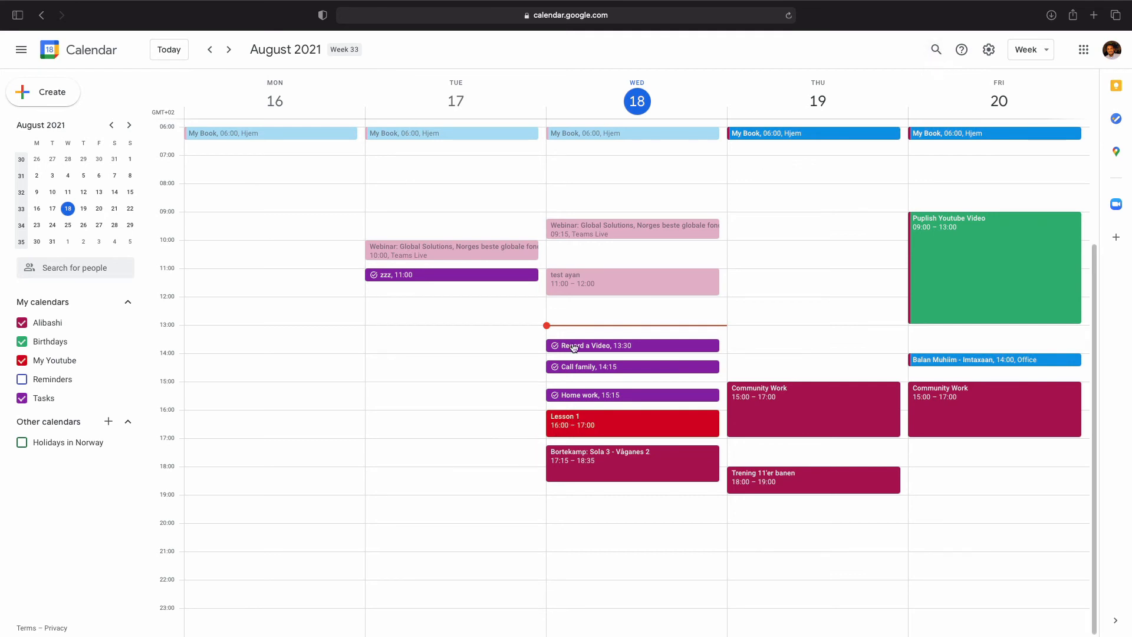
Search the calendar for "lesson 1" and open the matching event's details
{"action": "left_click", "coordinate": [935, 52]}
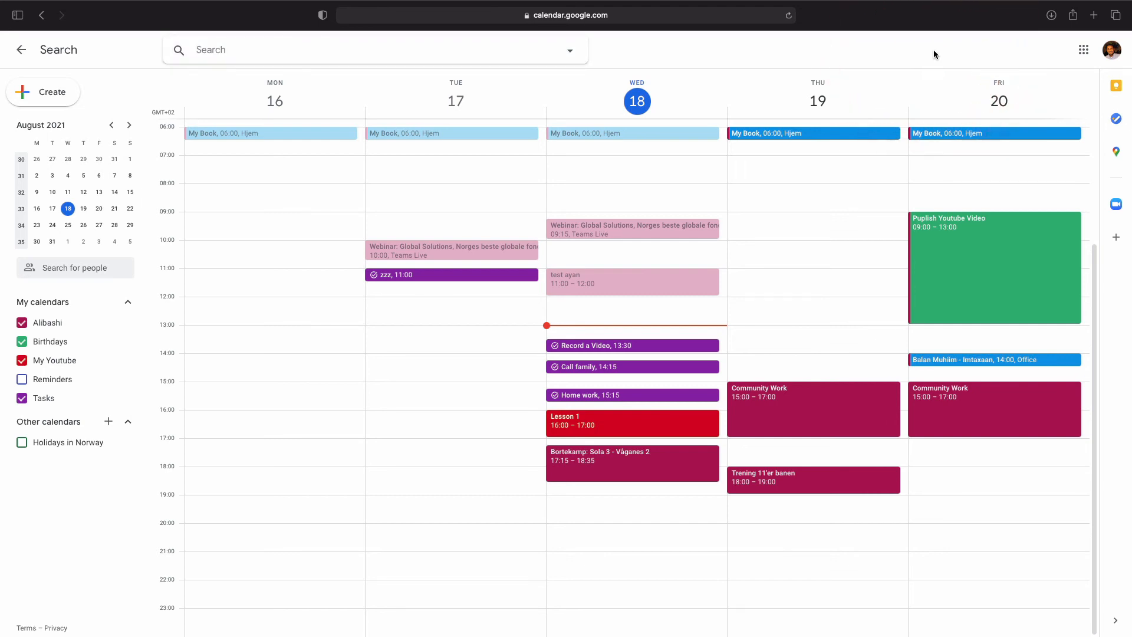
{"action": "type", "text": "lesson 1"}
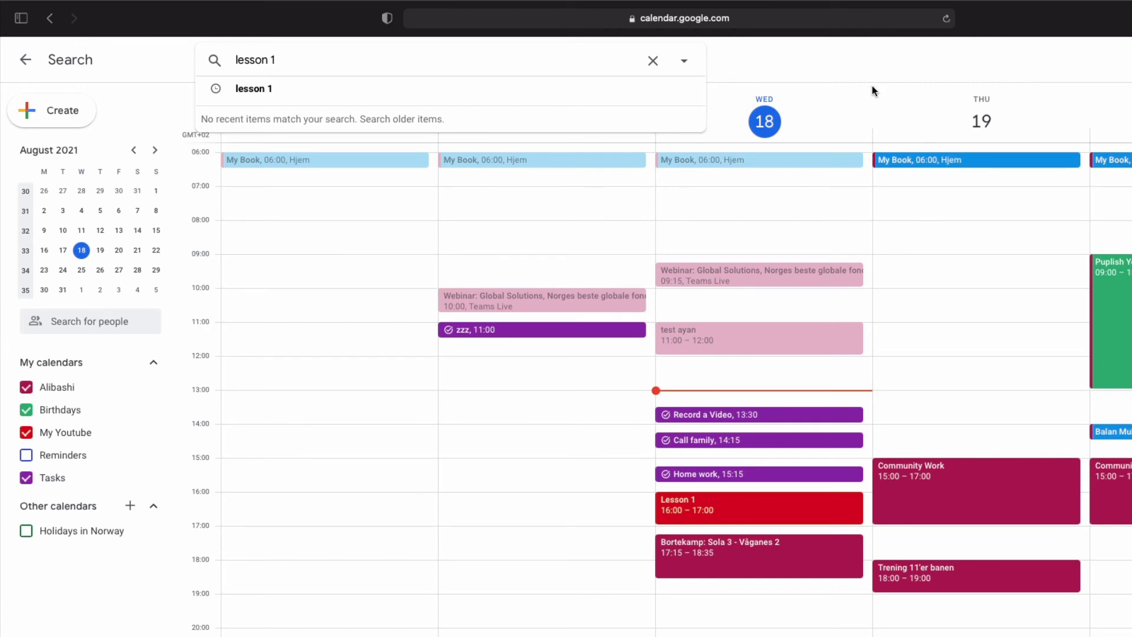
{"action": "left_click", "coordinate": [260, 90]}
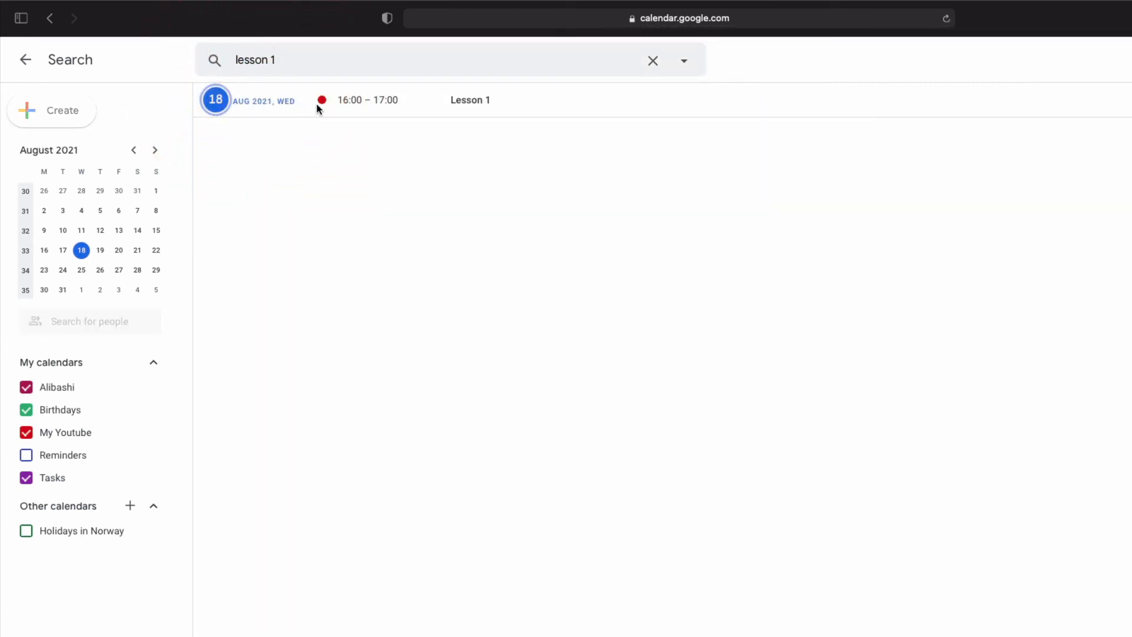
{"action": "left_click", "coordinate": [429, 104]}
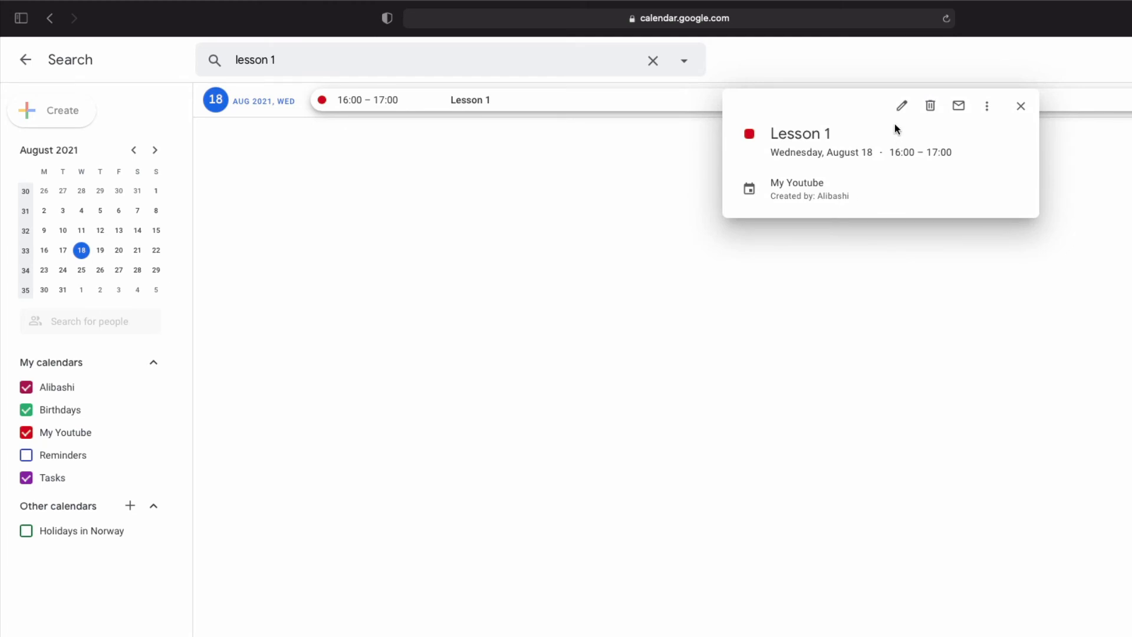
Move the Lesson 1 event to Thursday, August 19, in the full editor, save it and return to the week view
{"action": "left_click", "coordinate": [903, 107]}
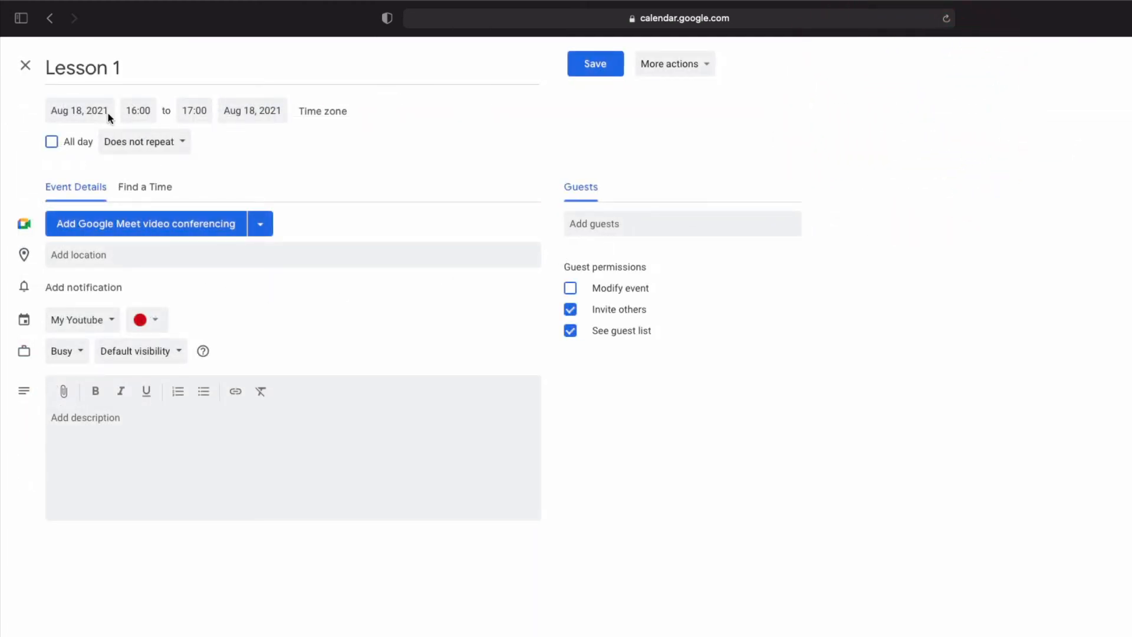
{"action": "left_click", "coordinate": [87, 112]}
{"action": "left_click", "coordinate": [159, 241]}
{"action": "left_click", "coordinate": [583, 65]}
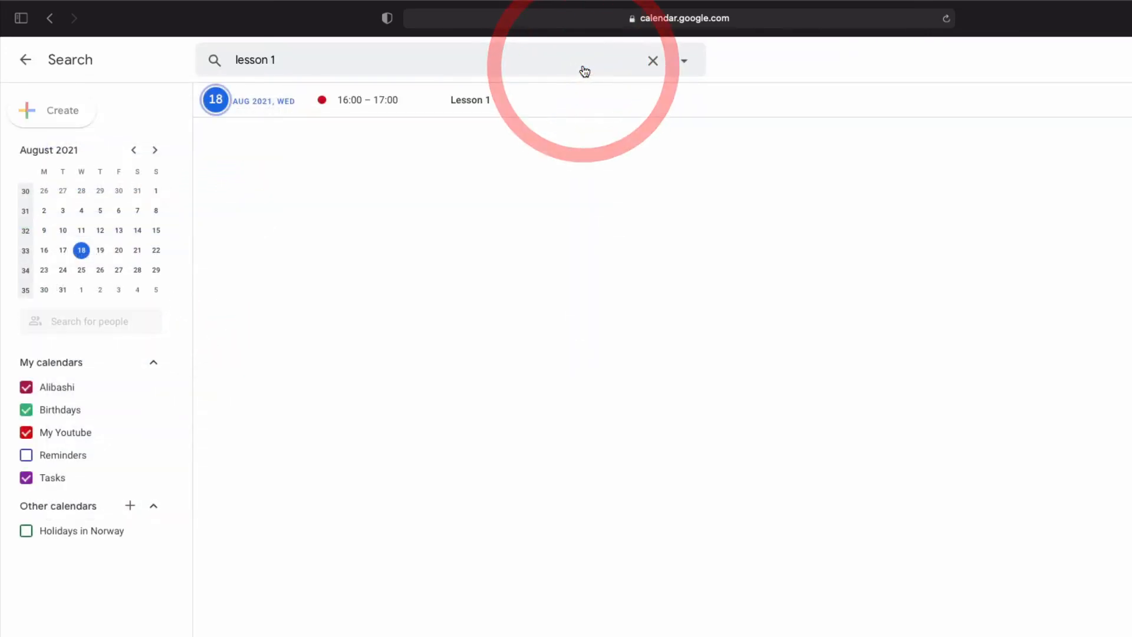
{"action": "left_click", "coordinate": [27, 56]}
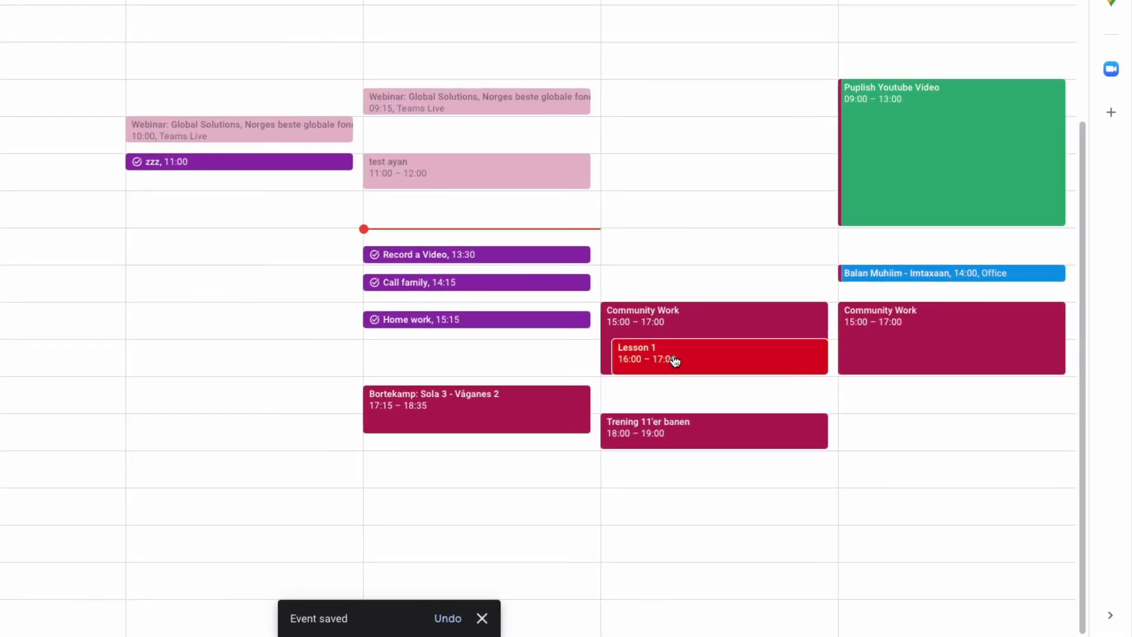
Reschedule Thursday's Lesson 1 directly in the week grid, first to 13:30 and finally to 15:15
{"action": "left_click_drag", "start_coordinate": [675, 361], "coordinate": [652, 262]}
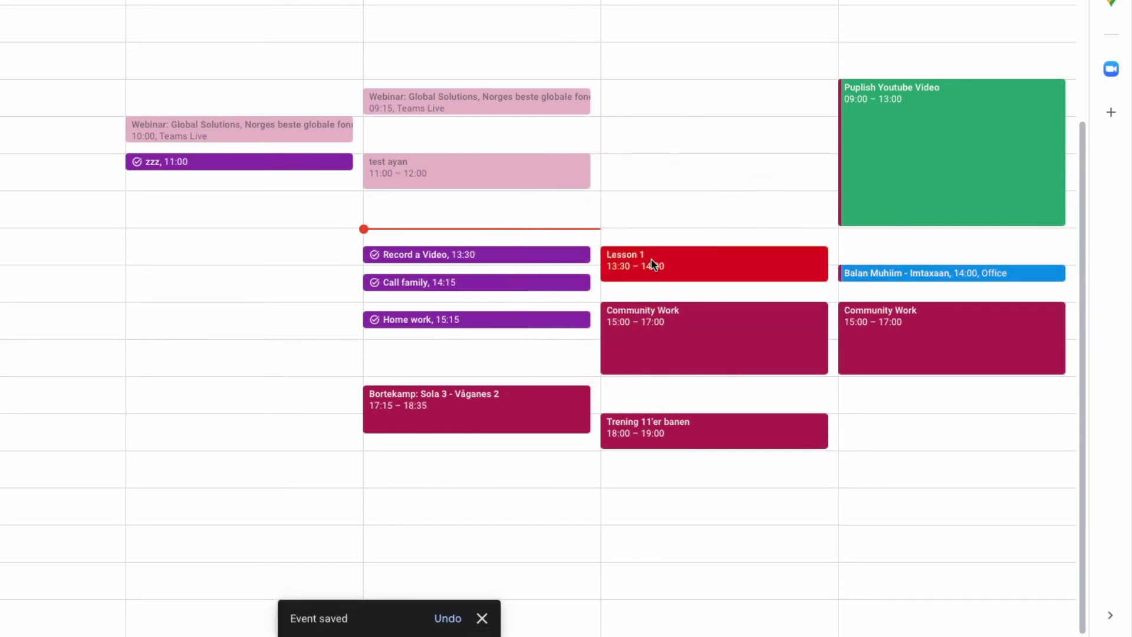
{"action": "left_click", "coordinate": [653, 263]}
{"action": "left_click_drag", "start_coordinate": [657, 258], "coordinate": [639, 328]}
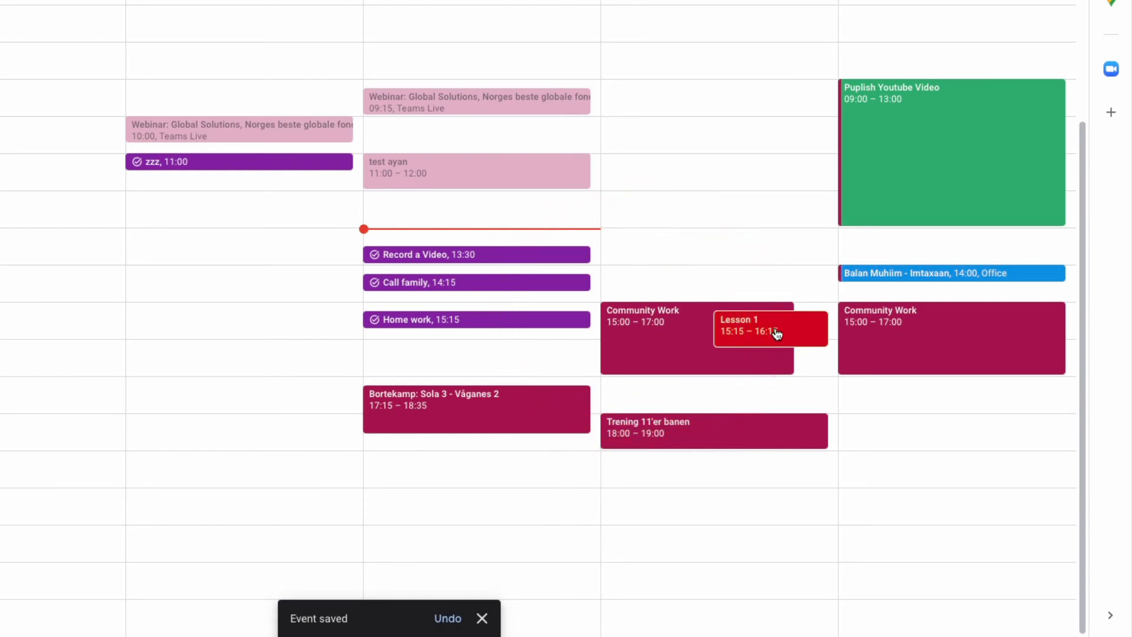
Adjust the start and length of Thursday's Lesson 1 in the week grid so it runs from 15:00 to 17:45
{"action": "left_click_drag", "start_coordinate": [773, 346], "coordinate": [771, 369]}
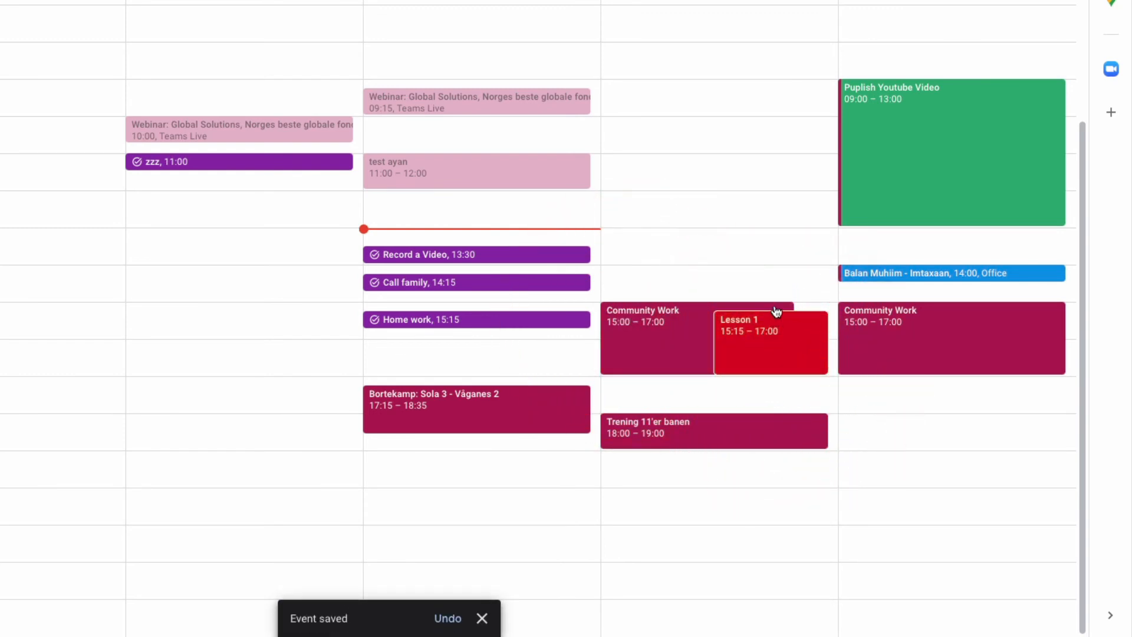
{"action": "left_click_drag", "start_coordinate": [776, 309], "coordinate": [778, 301]}
{"action": "left_click_drag", "start_coordinate": [774, 361], "coordinate": [772, 375]}
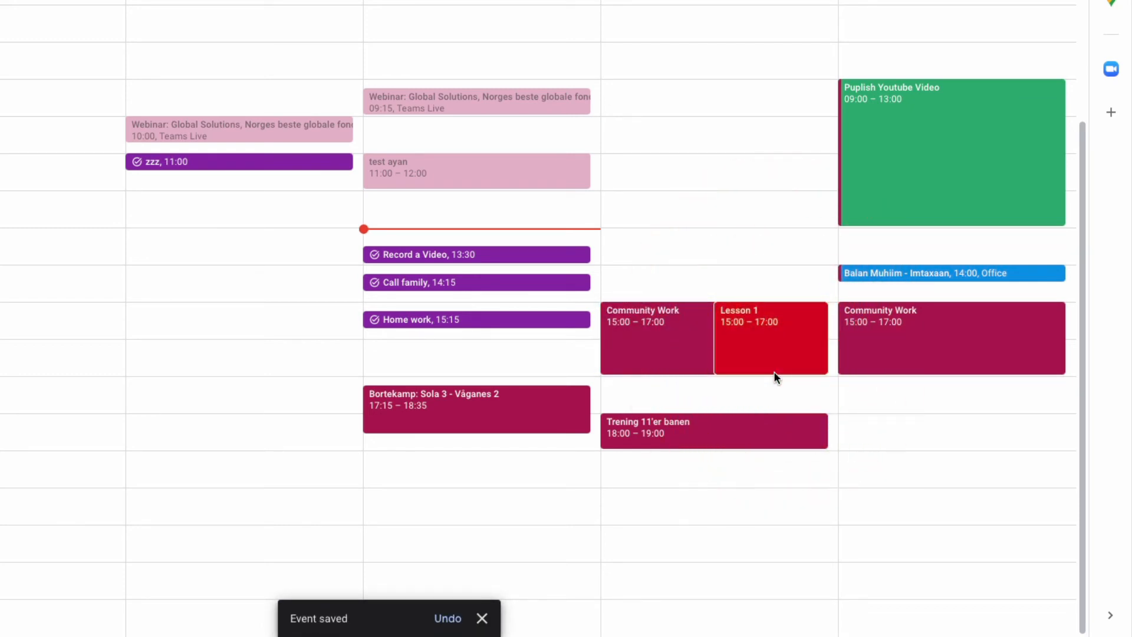
{"action": "left_click_drag", "start_coordinate": [775, 373], "coordinate": [775, 365]}
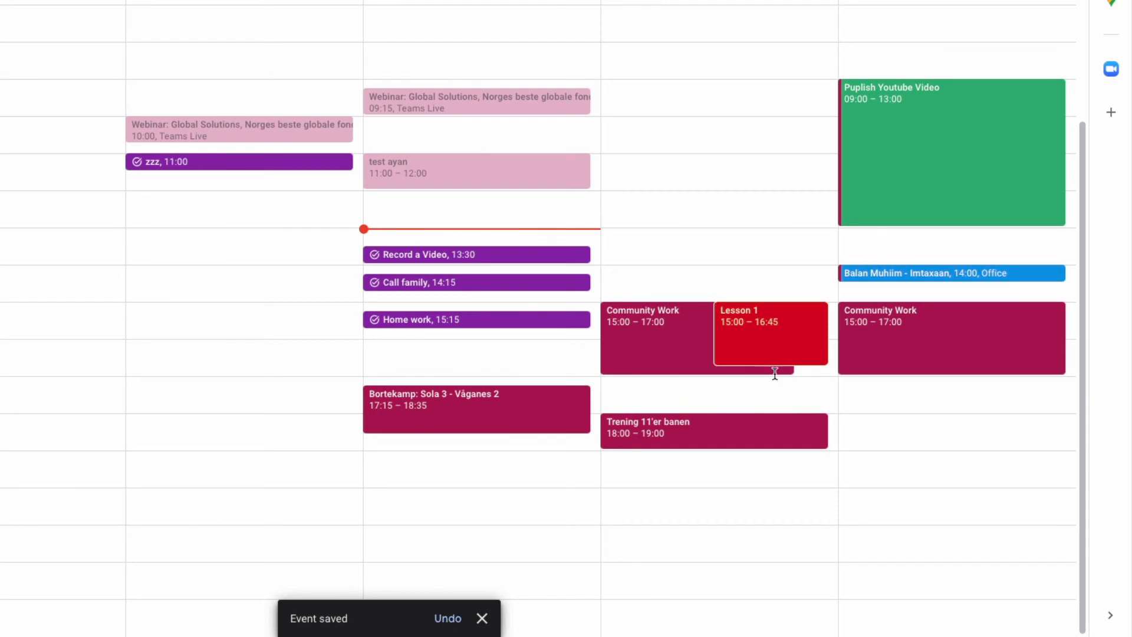
{"action": "left_click_drag", "start_coordinate": [775, 365], "coordinate": [774, 401]}
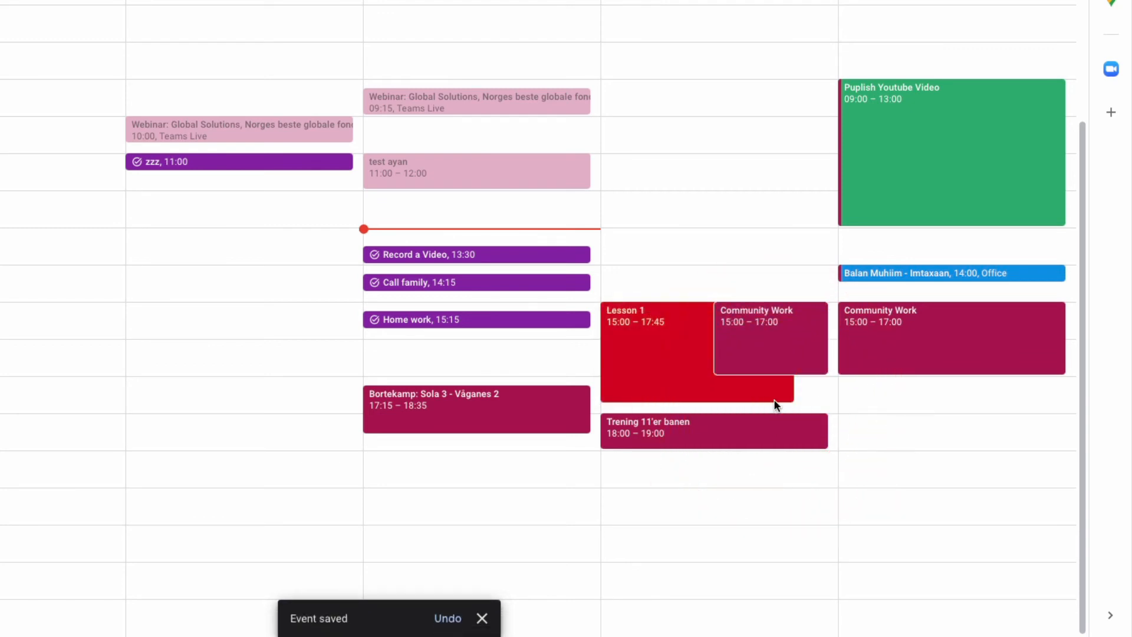
Shorten Thursday's Lesson 1 to end at 16:15, and move it in the week grid to run from 13:15 to 14:30
{"action": "left_click_drag", "start_coordinate": [699, 395], "coordinate": [697, 349]}
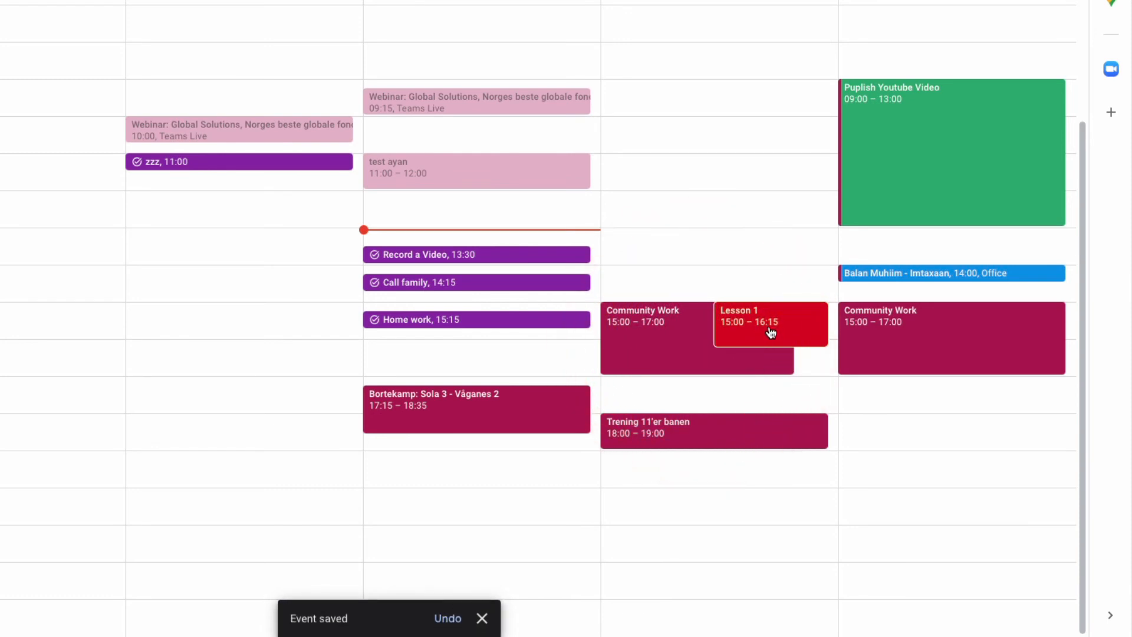
{"action": "left_click_drag", "start_coordinate": [763, 332], "coordinate": [740, 252]}
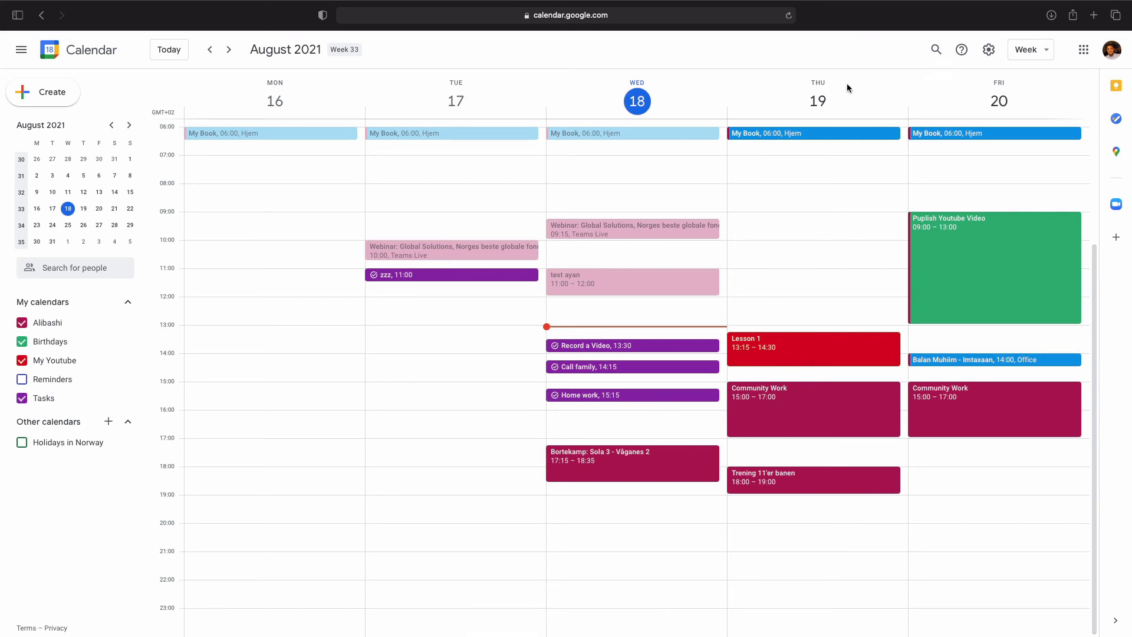
Open the calendar settings and look through the available date format and time format choices
{"action": "left_click", "coordinate": [989, 54]}
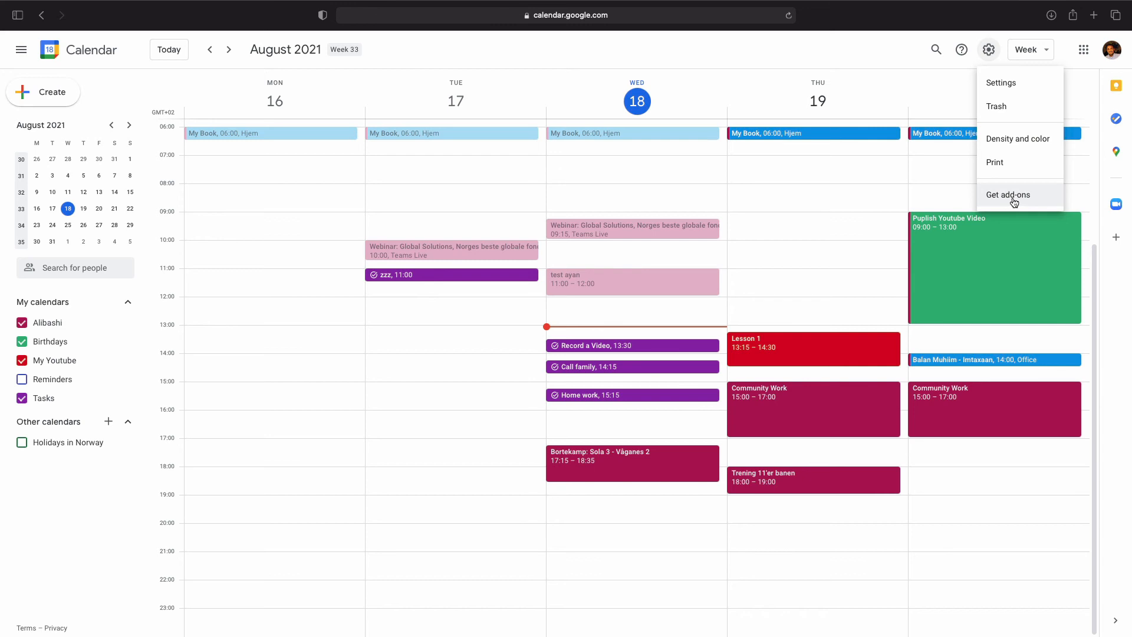
{"action": "left_click", "coordinate": [1009, 85]}
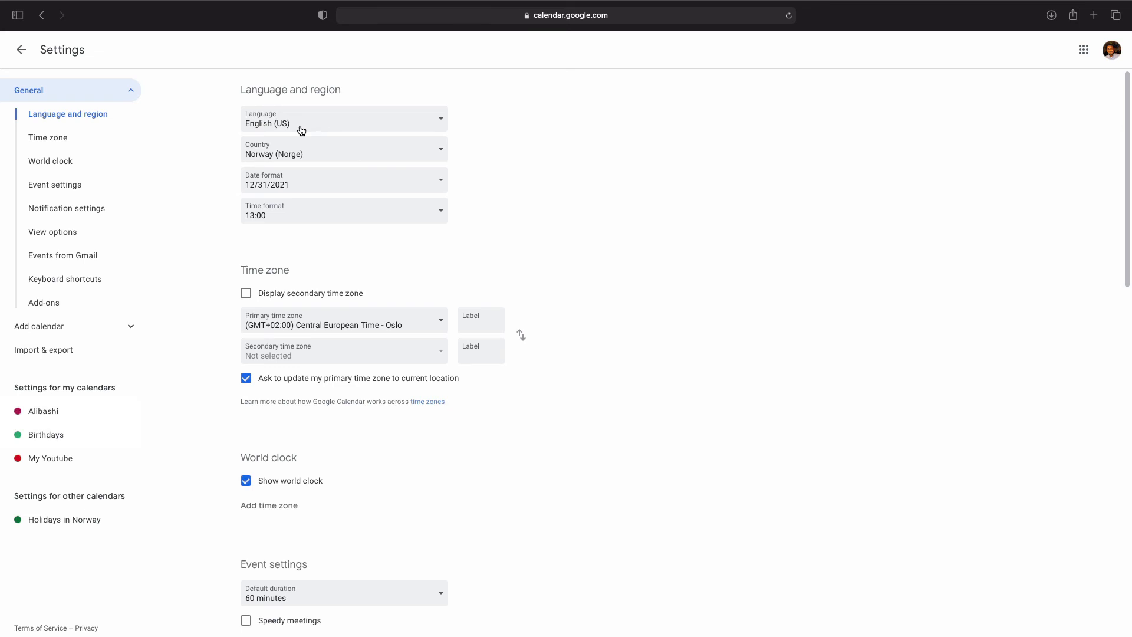
{"action": "left_click", "coordinate": [297, 187]}
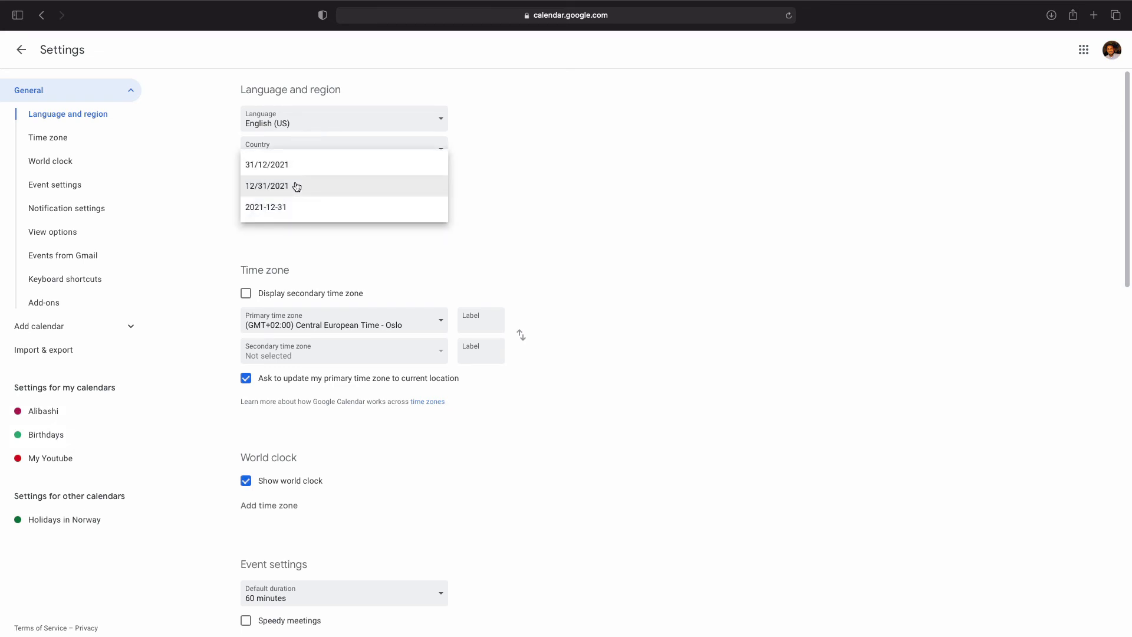
{"action": "left_click", "coordinate": [539, 207]}
{"action": "left_click", "coordinate": [368, 222]}
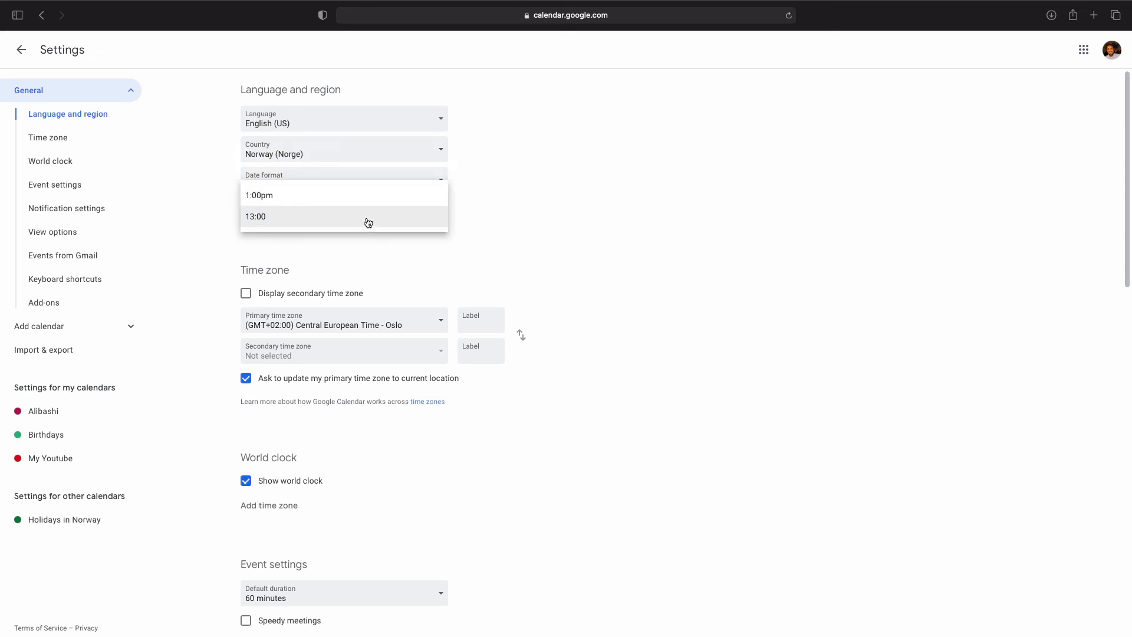
{"action": "left_click", "coordinate": [498, 214]}
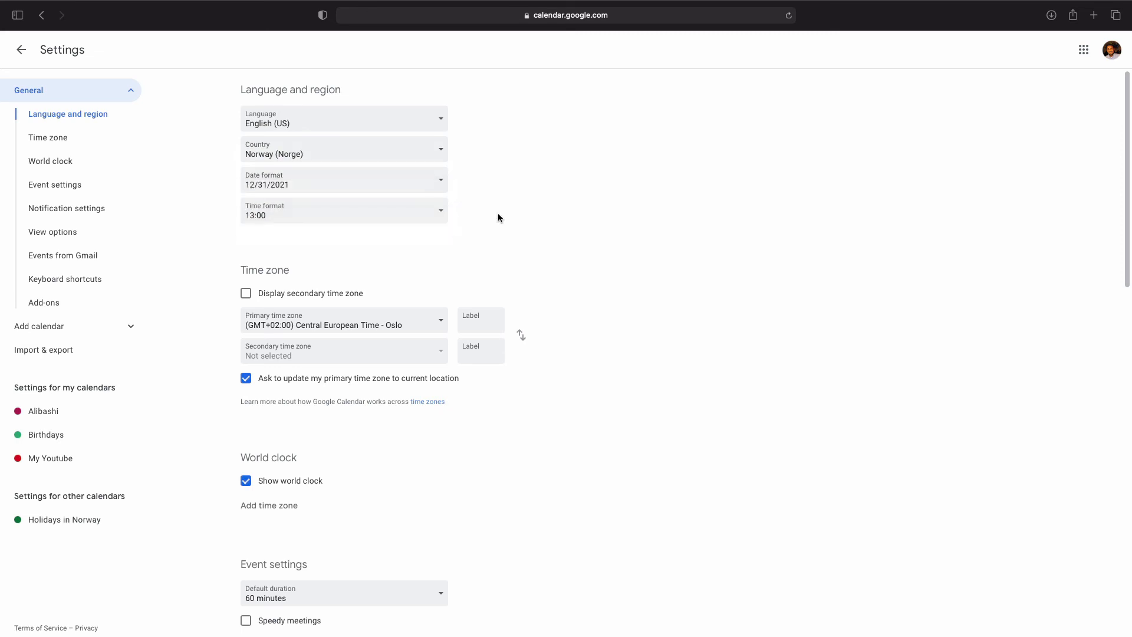
Review the time zone, world clock, event and notification settings, including the available notification types
{"action": "scroll", "coordinate": [498, 214], "scroll_direction": "down", "scroll_amount": 3}
{"action": "scroll", "coordinate": [498, 217], "scroll_direction": "down", "scroll_amount": 1}
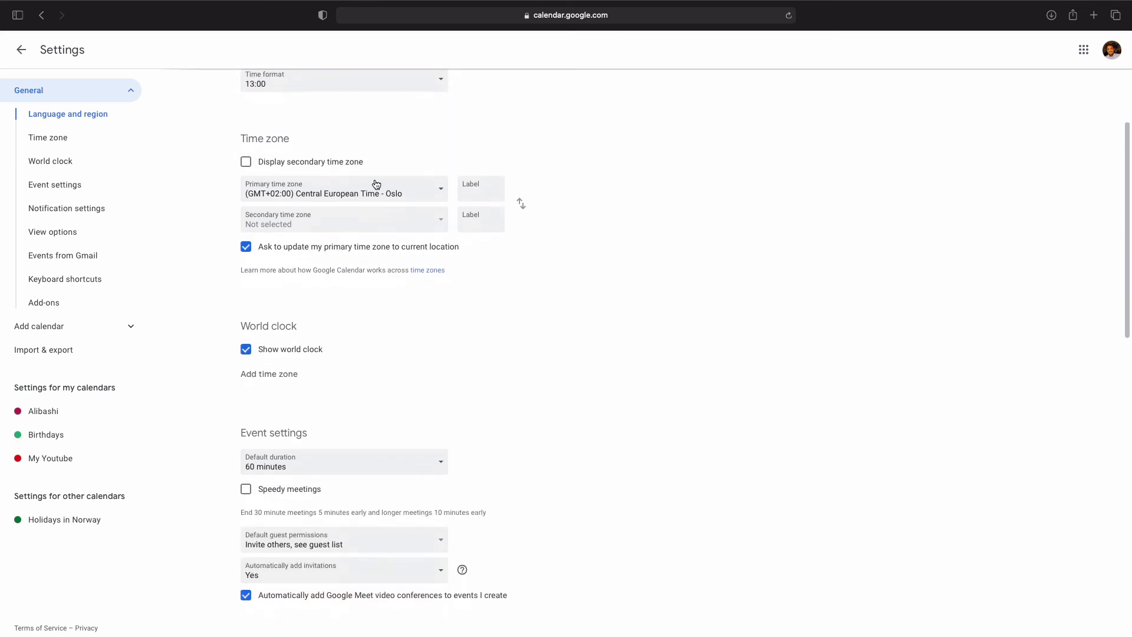
{"action": "scroll", "coordinate": [487, 305], "scroll_direction": "down", "scroll_amount": 3}
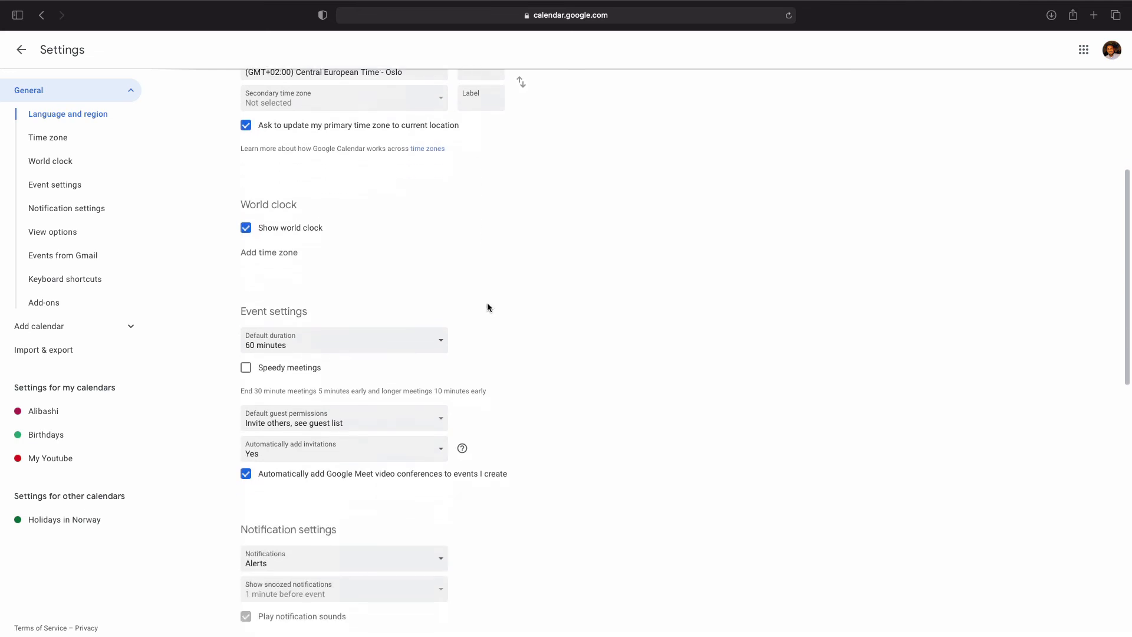
{"action": "scroll", "coordinate": [326, 329], "scroll_direction": "down", "scroll_amount": 1}
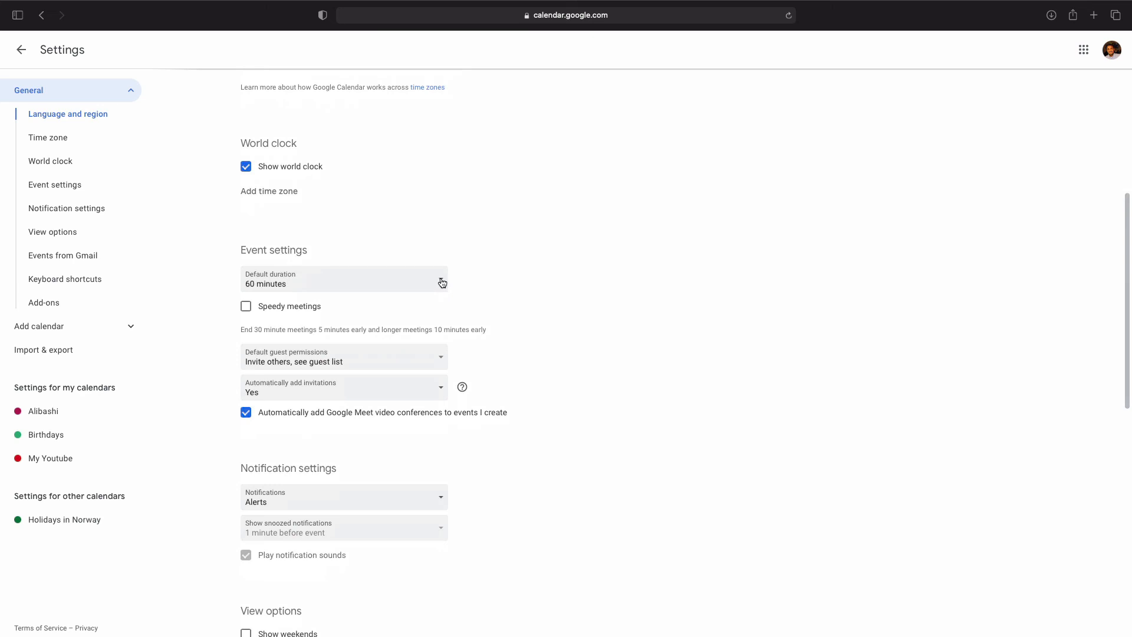
{"action": "scroll", "coordinate": [472, 298], "scroll_direction": "down", "scroll_amount": 1}
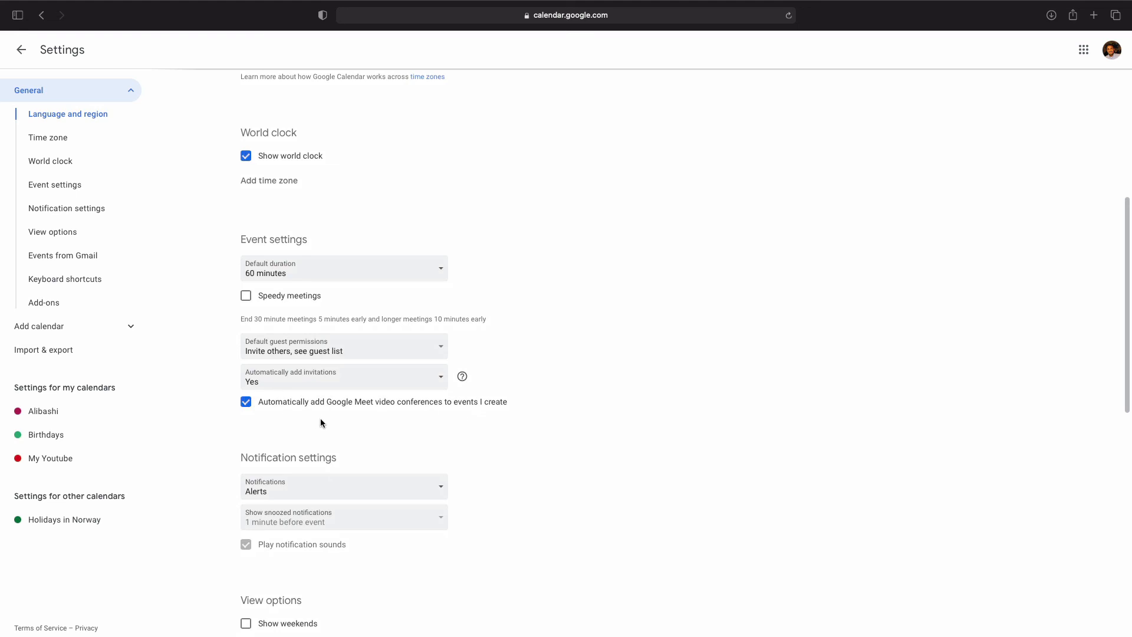
{"action": "scroll", "coordinate": [320, 419], "scroll_direction": "down", "scroll_amount": 5}
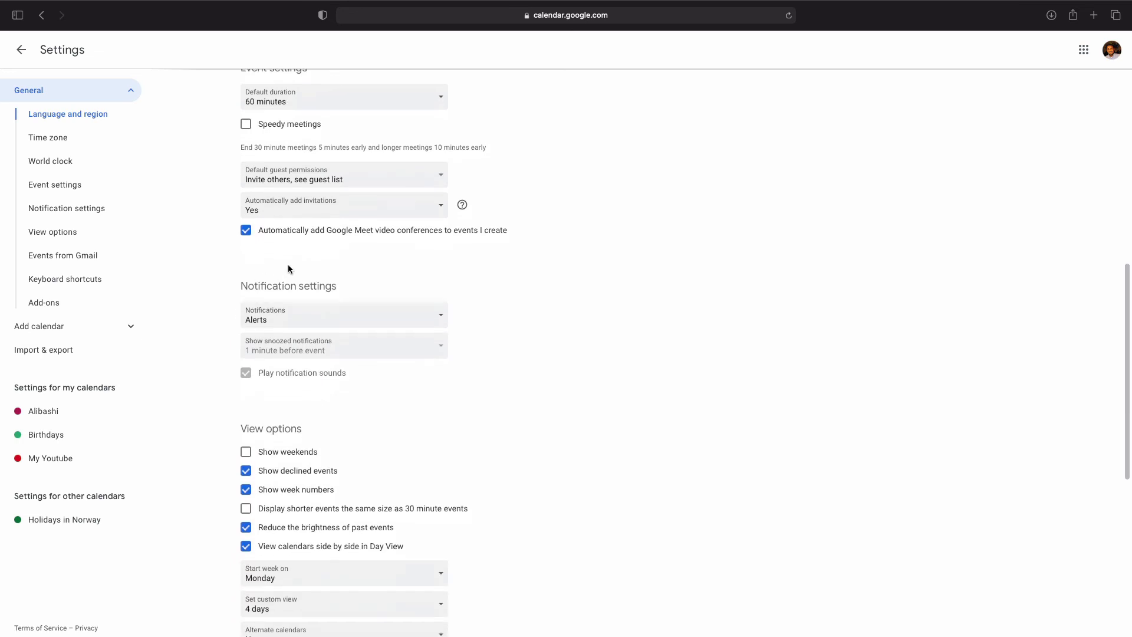
{"action": "left_click", "coordinate": [279, 325]}
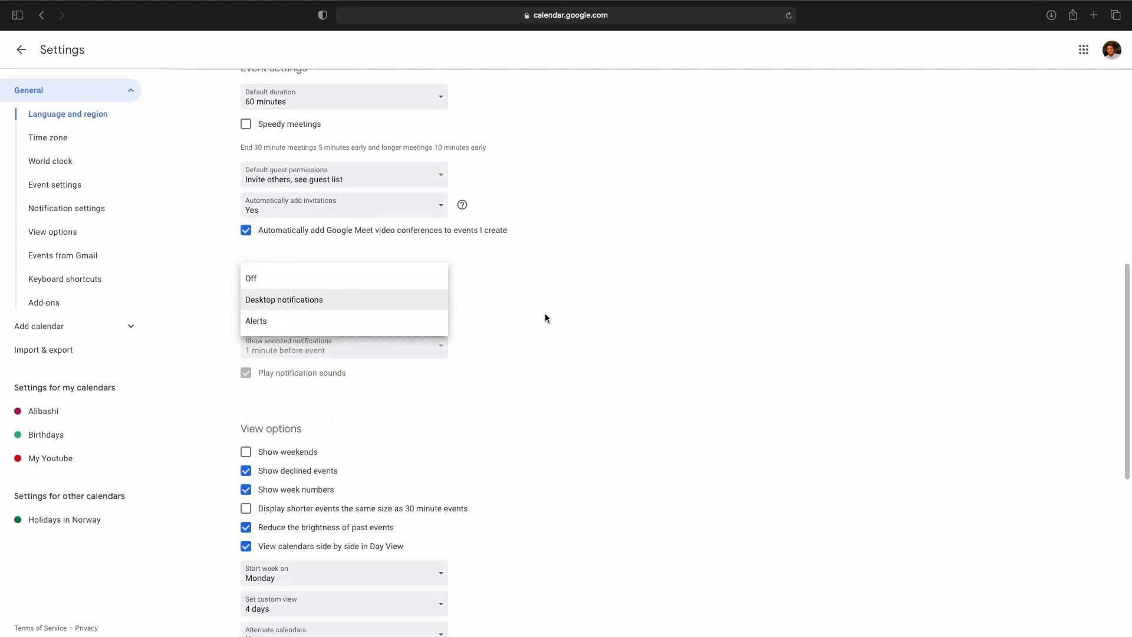
{"action": "left_click", "coordinate": [277, 320]}
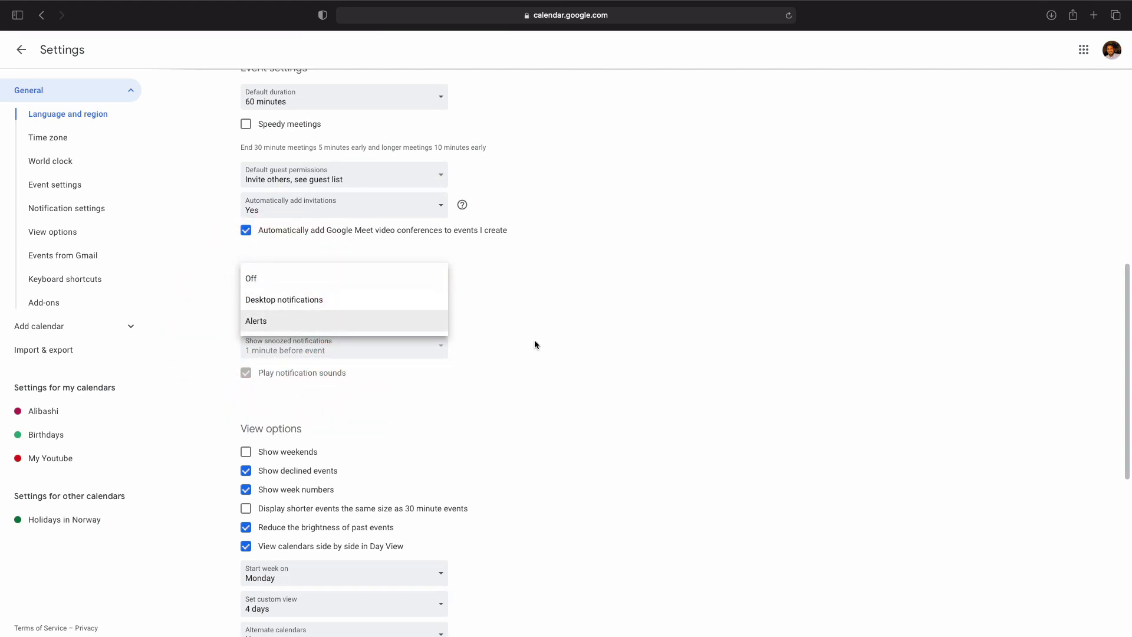
{"action": "left_click", "coordinate": [534, 339]}
Enable showing weekends and displaying shorter events the same size as 30 minute events in the view options
{"action": "scroll", "coordinate": [330, 389], "scroll_direction": "down", "scroll_amount": 4}
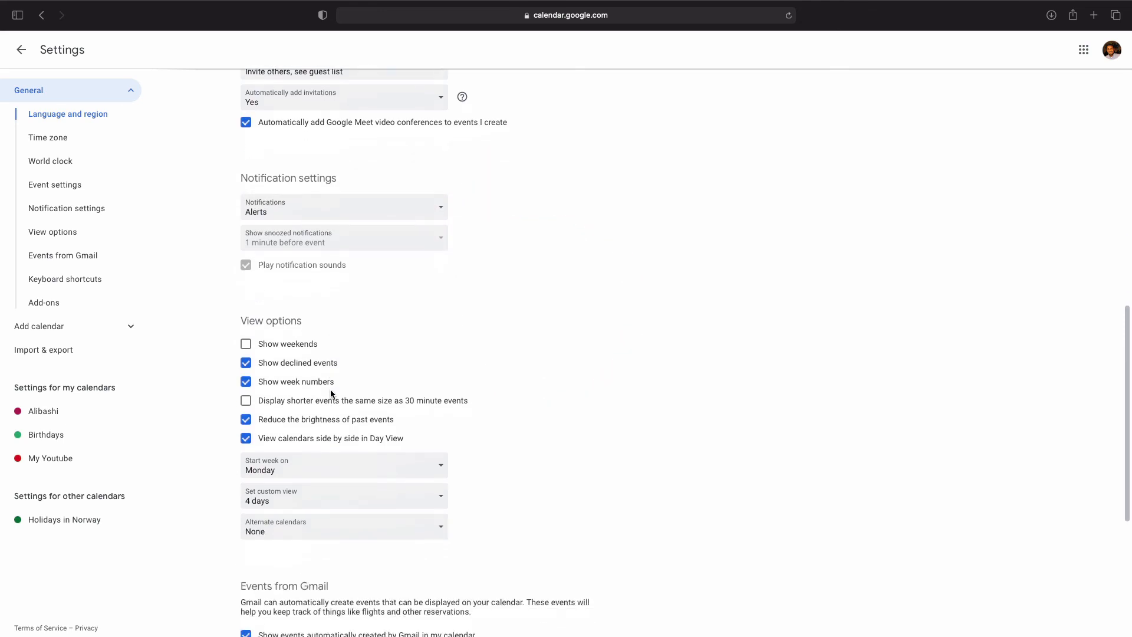
{"action": "scroll", "coordinate": [323, 329], "scroll_direction": "down", "scroll_amount": 2}
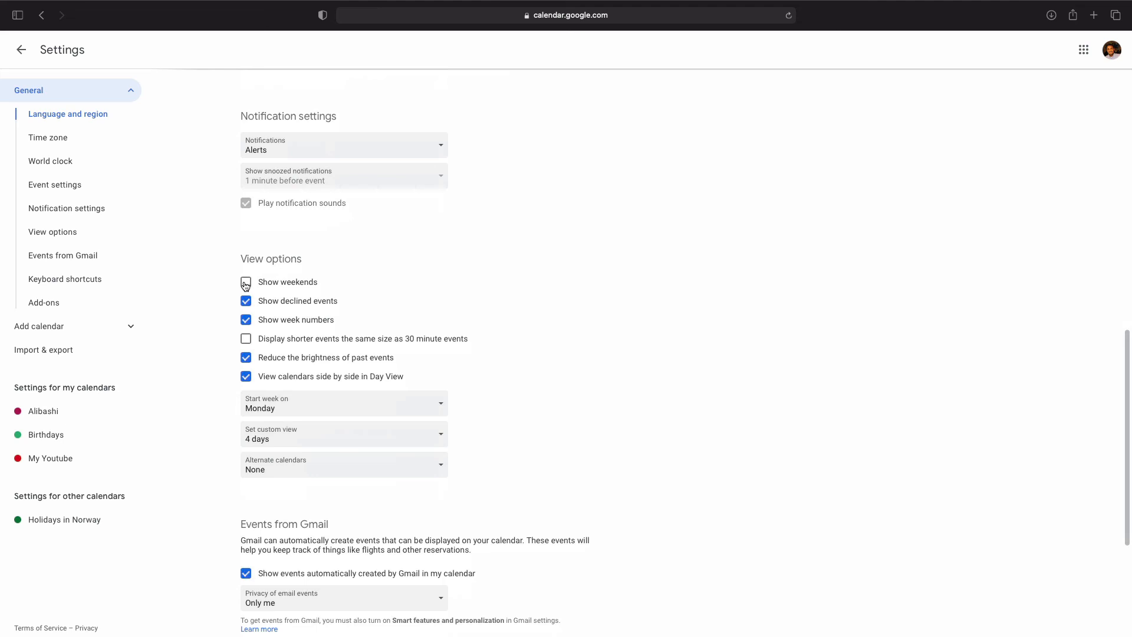
{"action": "left_click", "coordinate": [246, 283]}
{"action": "left_click", "coordinate": [246, 283]}
{"action": "left_click", "coordinate": [247, 283]}
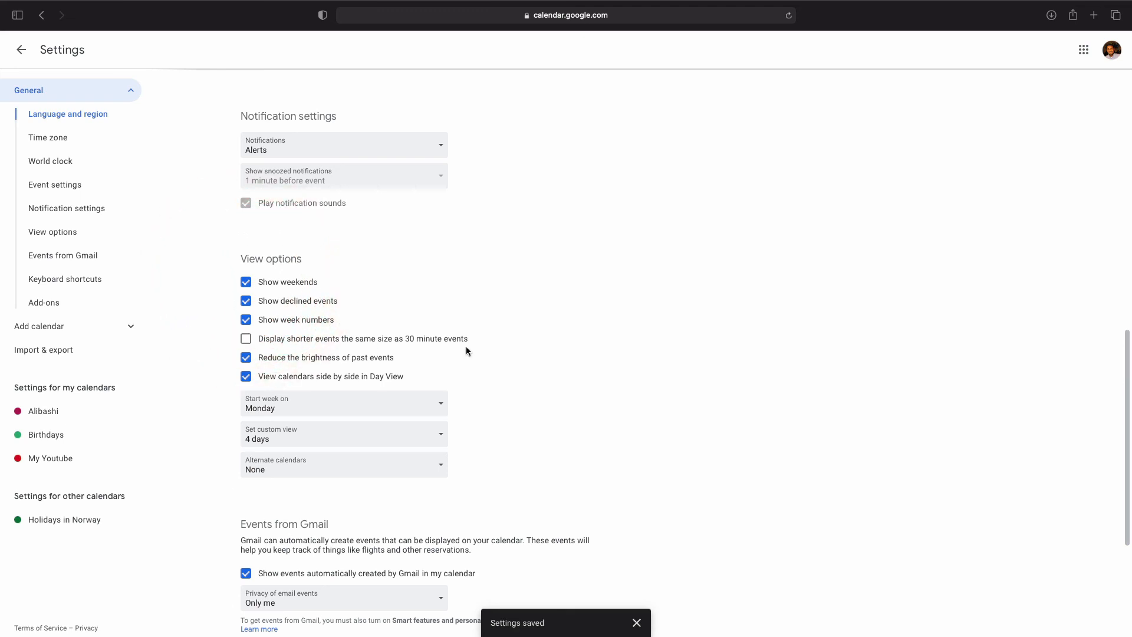
{"action": "scroll", "coordinate": [466, 348], "scroll_direction": "down", "scroll_amount": 3}
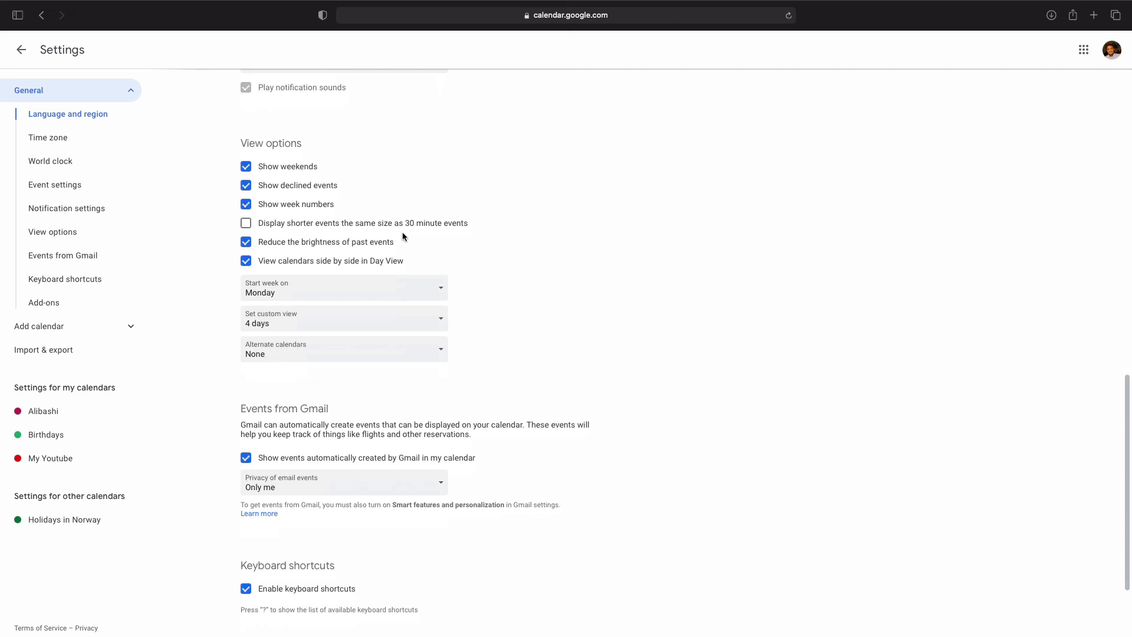
{"action": "left_click", "coordinate": [246, 224]}
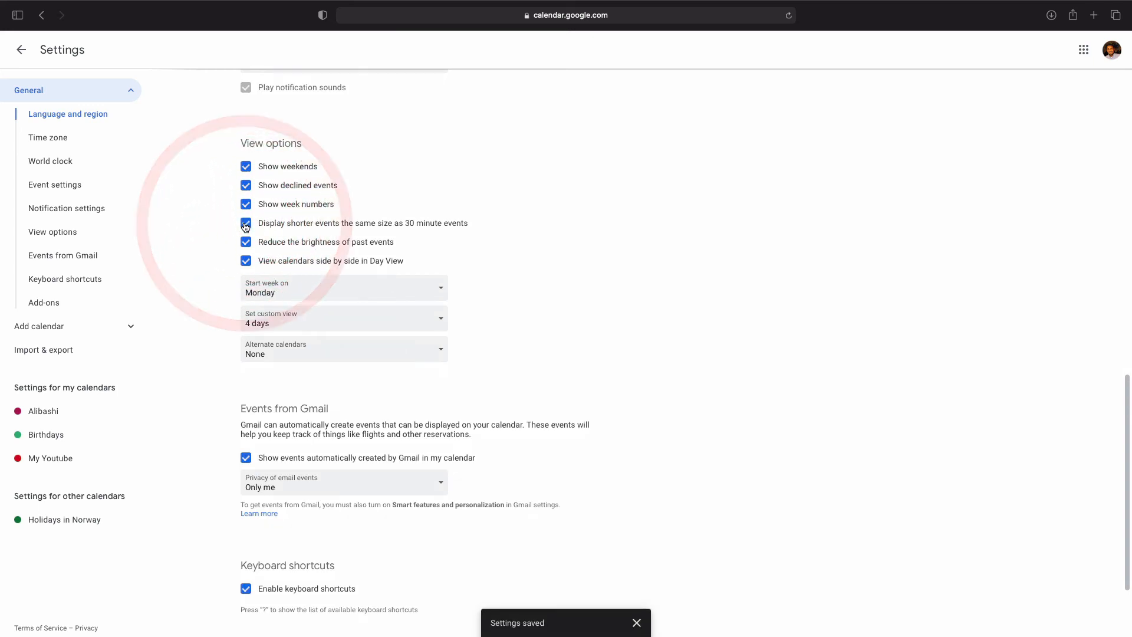
Look through the custom view lengths and set the custom view to 7 days
{"action": "scroll", "coordinate": [558, 368], "scroll_direction": "down", "scroll_amount": 1}
{"action": "scroll", "coordinate": [558, 371], "scroll_direction": "down", "scroll_amount": 2}
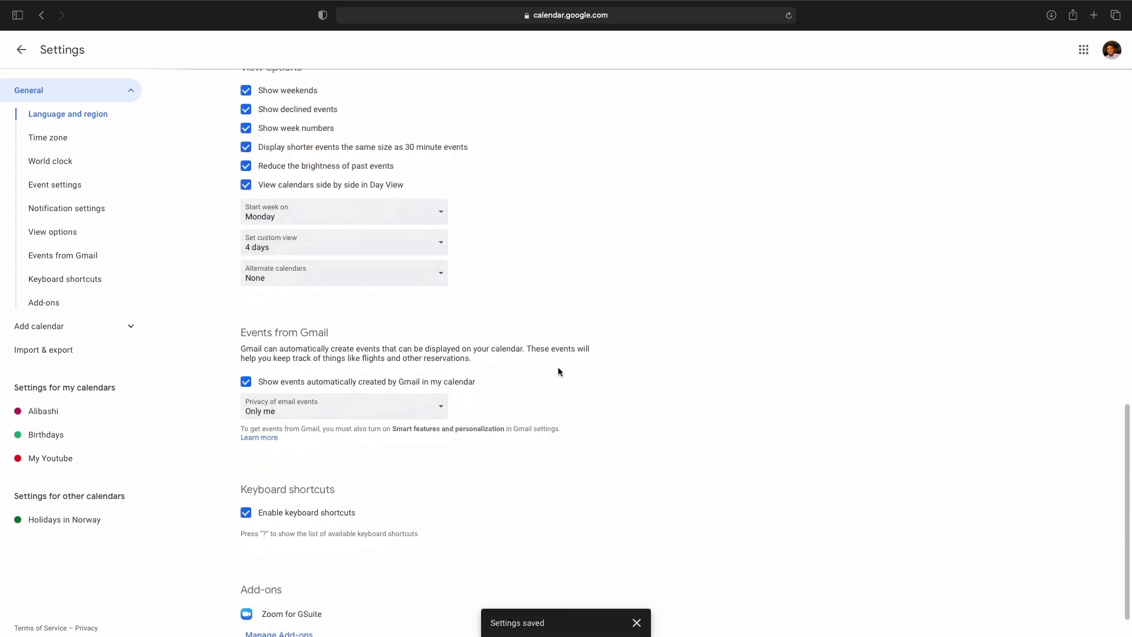
{"action": "left_click", "coordinate": [317, 242]}
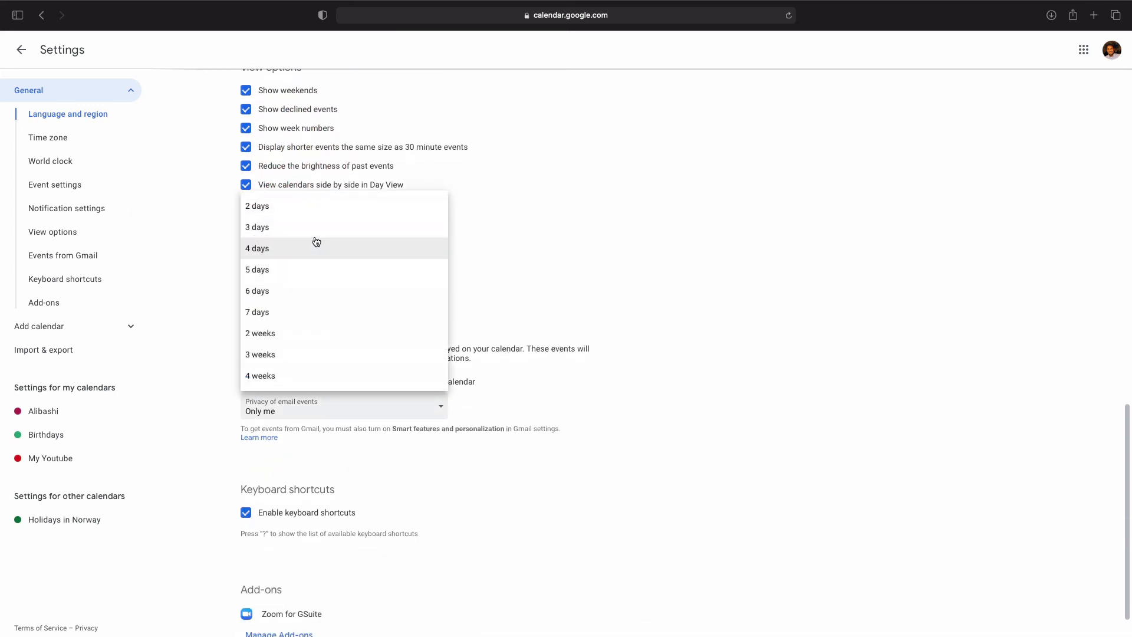
{"action": "left_click", "coordinate": [186, 253]}
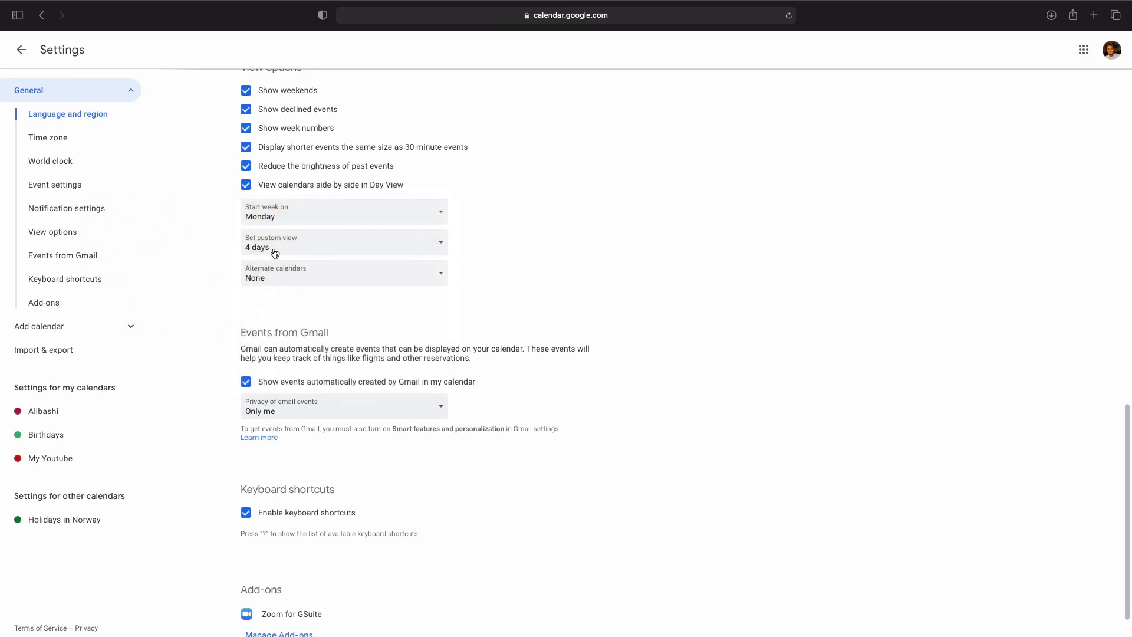
{"action": "left_click", "coordinate": [293, 248]}
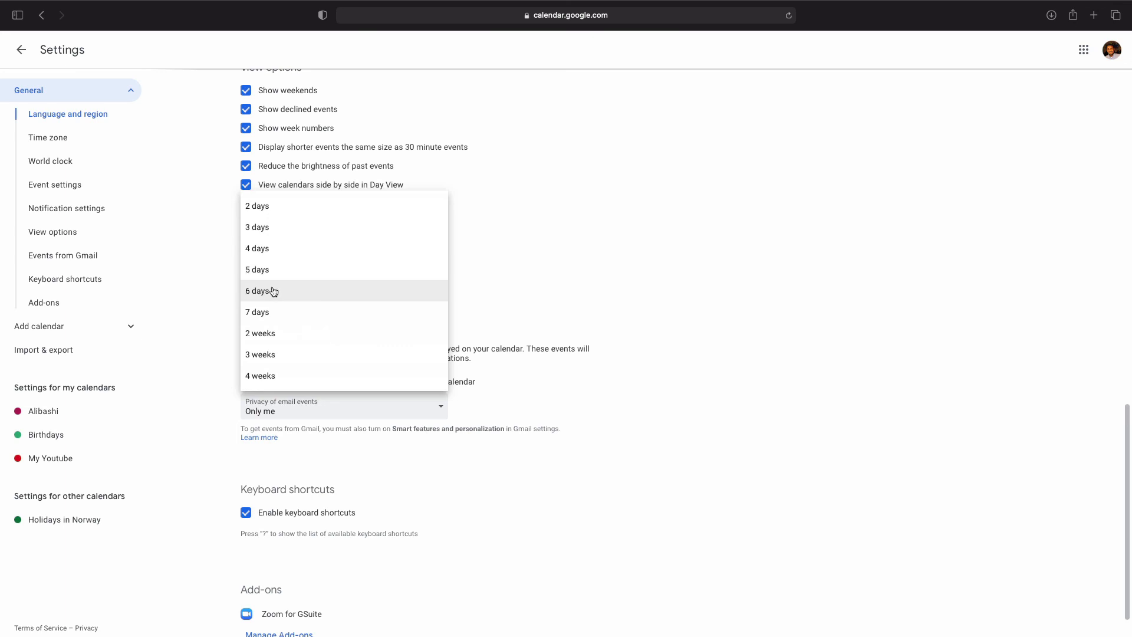
{"action": "left_click", "coordinate": [268, 315]}
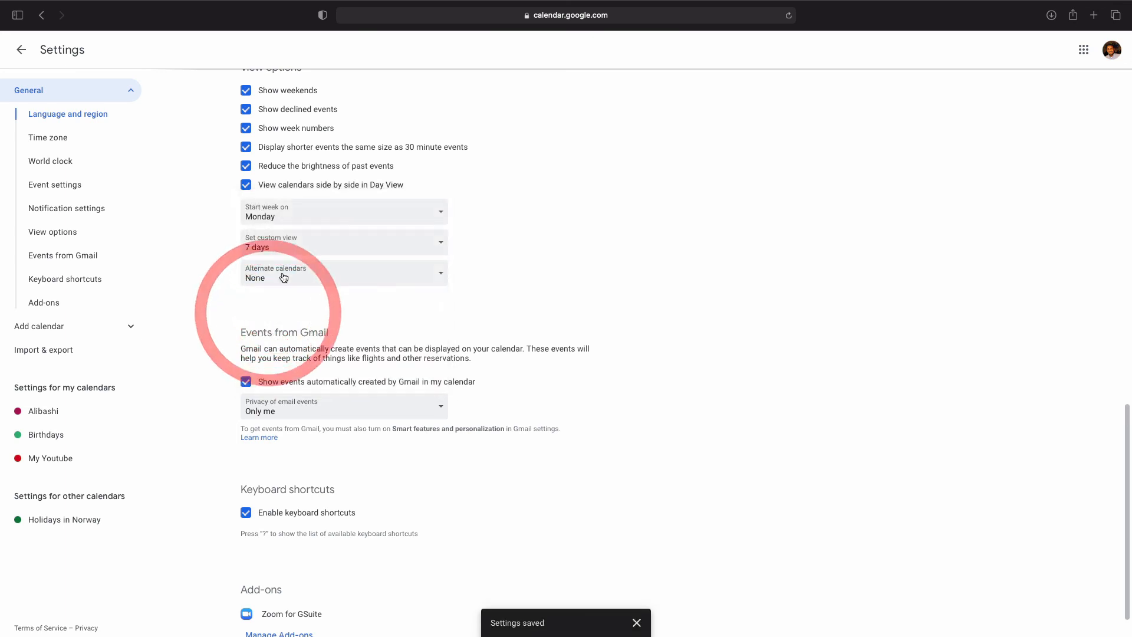
Check the choices for the first day of the week and set the custom view back to 4 days
{"action": "left_click", "coordinate": [312, 218]}
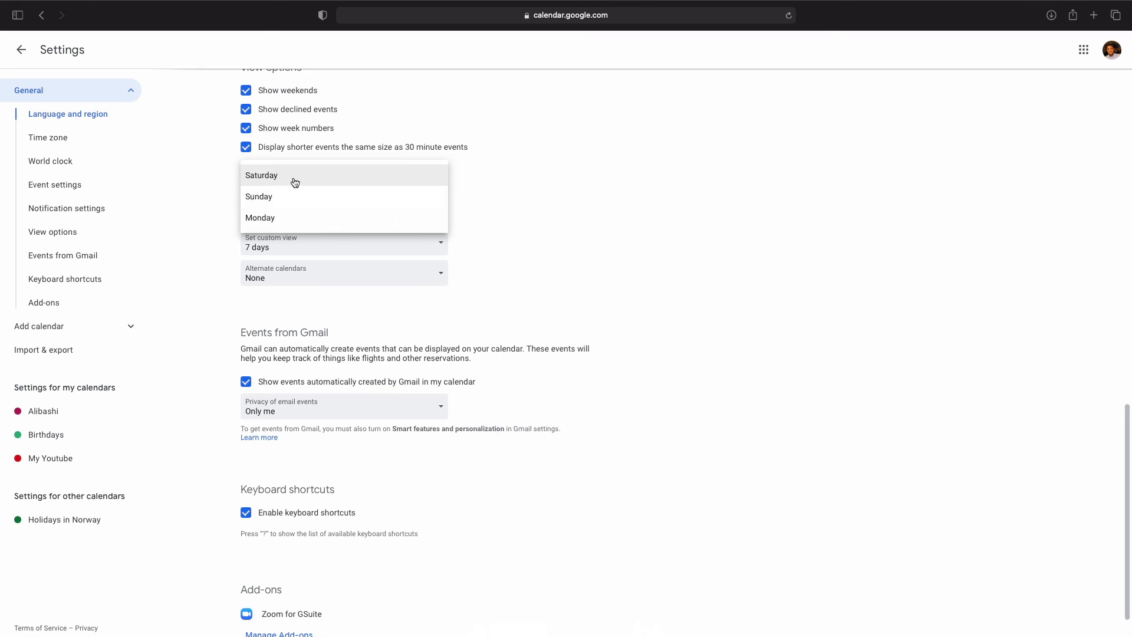
{"action": "left_click", "coordinate": [317, 220]}
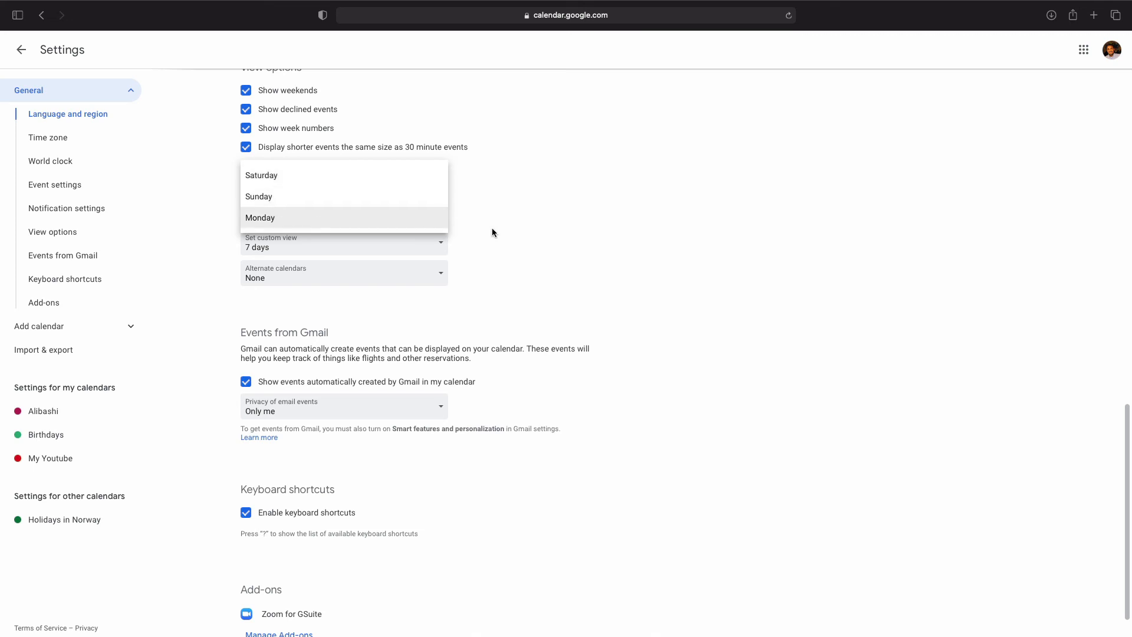
{"action": "left_click", "coordinate": [512, 233]}
{"action": "left_click", "coordinate": [313, 242]}
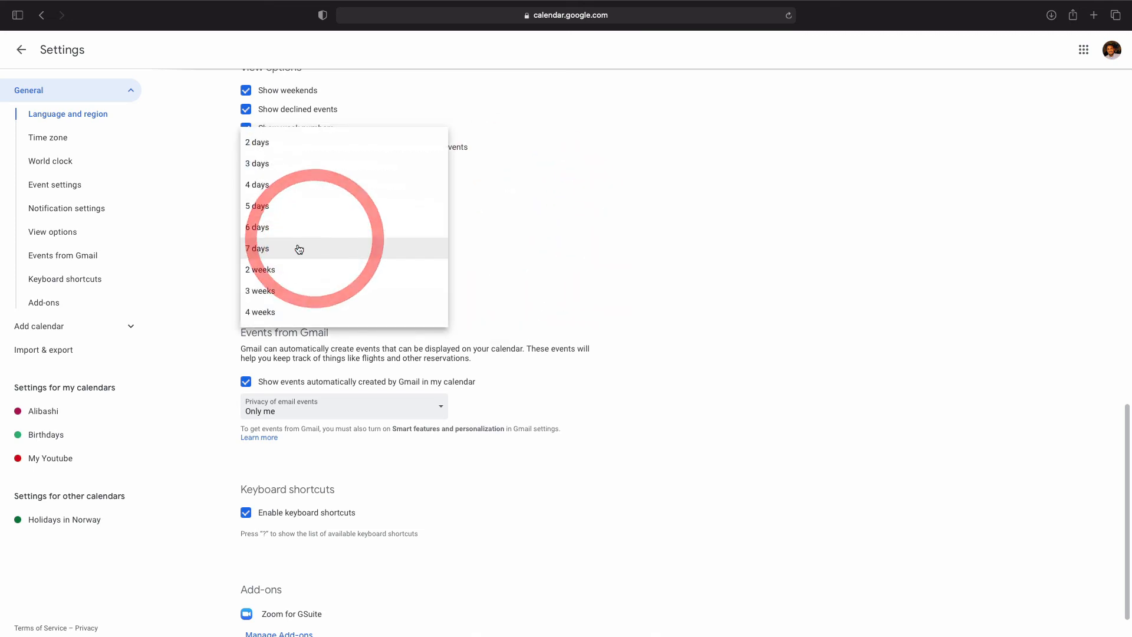
{"action": "left_click", "coordinate": [286, 193]}
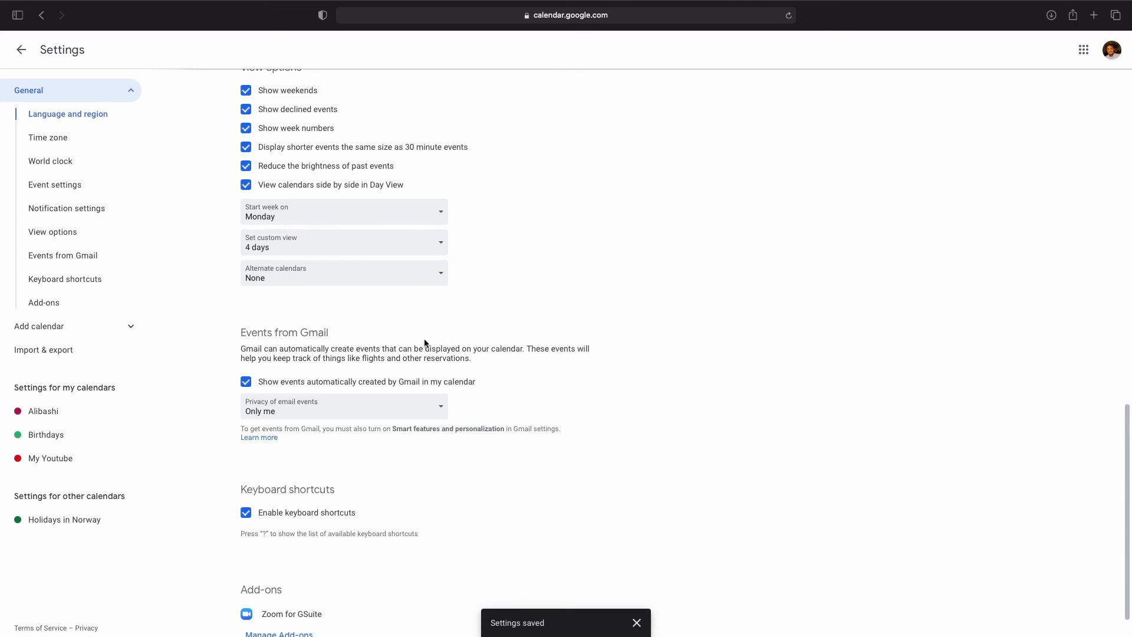
Review the settings for keyboard shortcuts, Gmail events and add-ons, and return to the week view
{"action": "scroll", "coordinate": [483, 325], "scroll_direction": "down", "scroll_amount": 1}
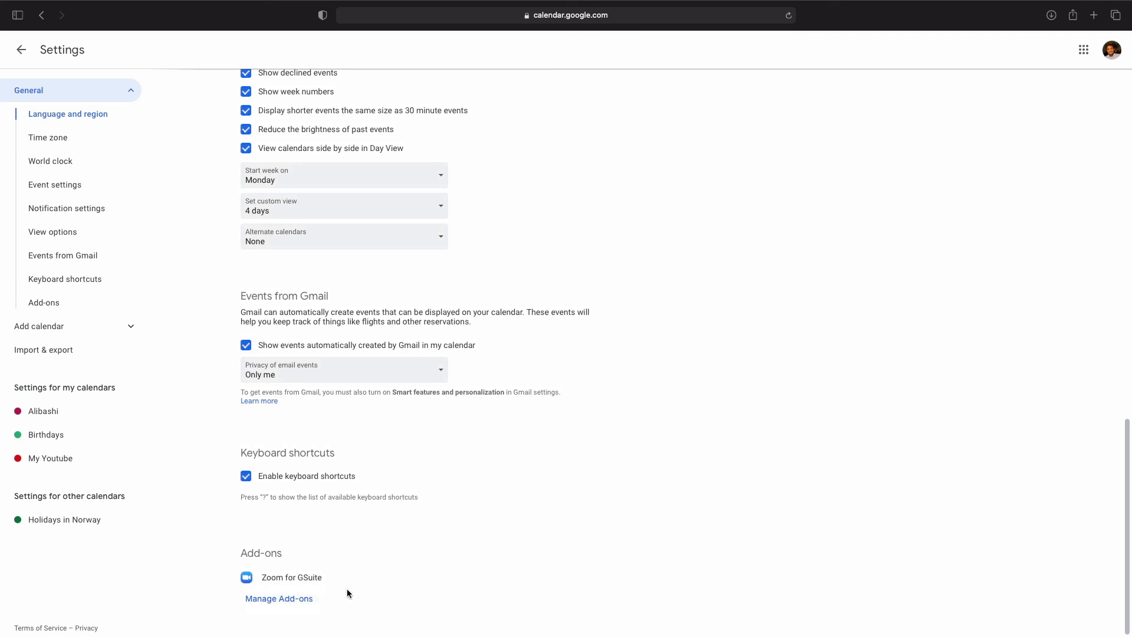
{"action": "scroll", "coordinate": [322, 503], "scroll_direction": "up", "scroll_amount": 1}
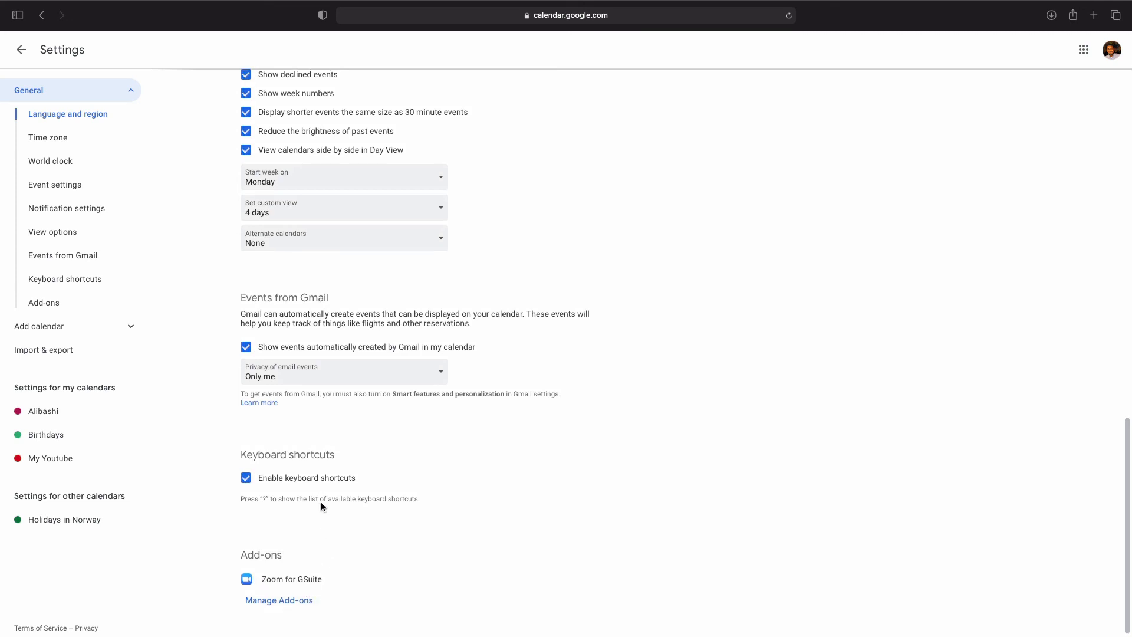
{"action": "scroll", "coordinate": [320, 501], "scroll_direction": "up", "scroll_amount": 3}
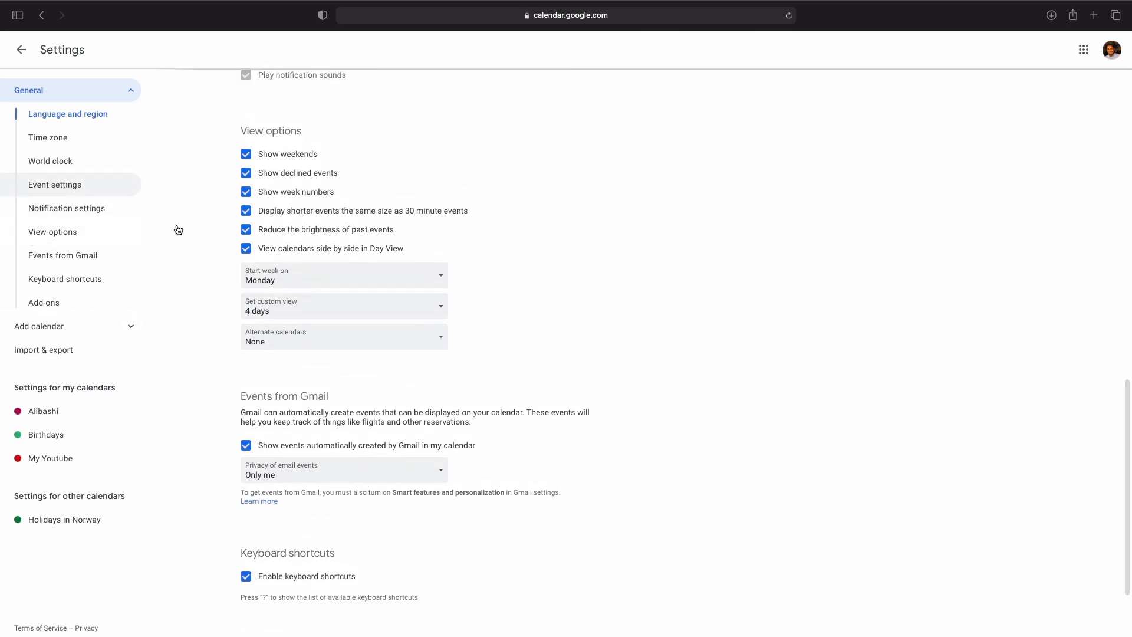
{"action": "scroll", "coordinate": [492, 291], "scroll_direction": "up", "scroll_amount": 10}
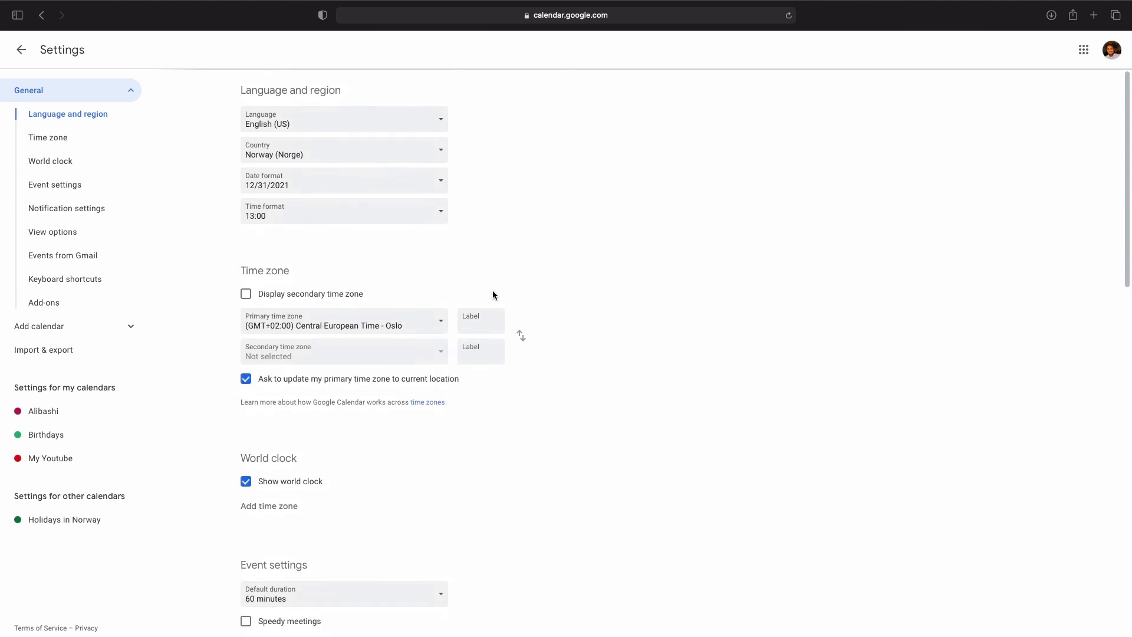
{"action": "left_click", "coordinate": [21, 51]}
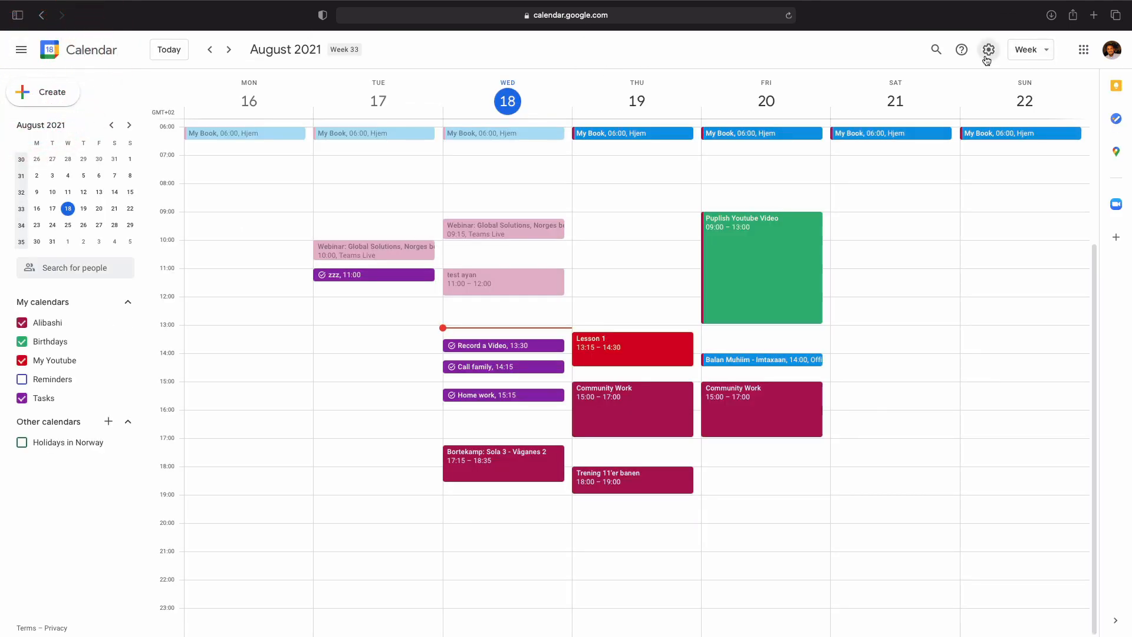
Open the calendar trash and view the deleted events of the My Youtube calendar
{"action": "left_click", "coordinate": [989, 50]}
{"action": "left_click", "coordinate": [1005, 109]}
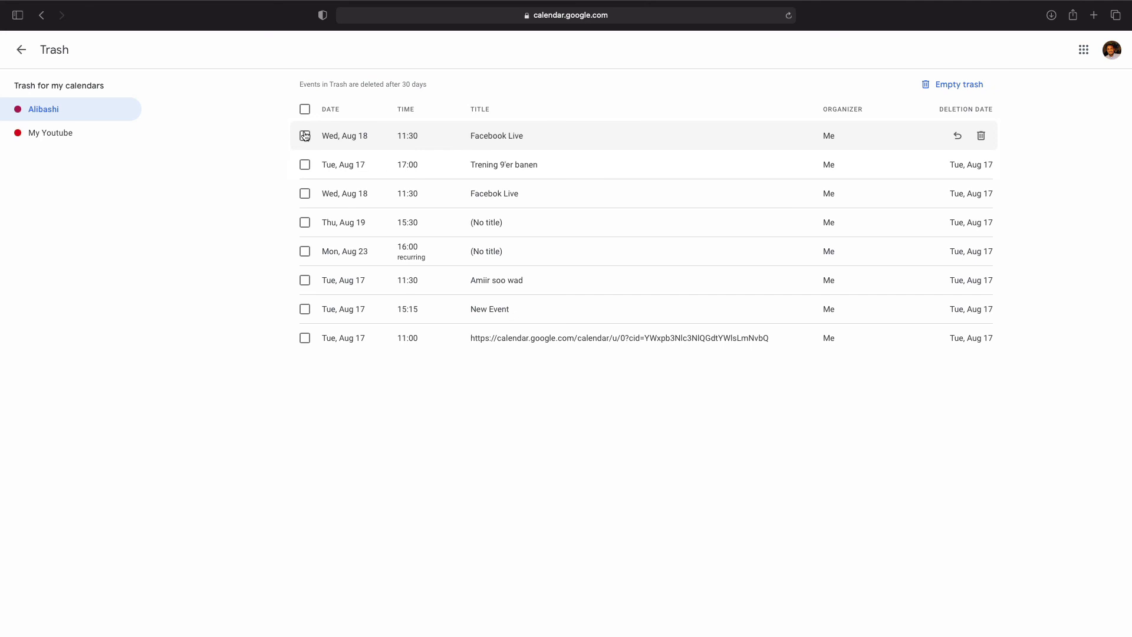
{"action": "left_click", "coordinate": [46, 139]}
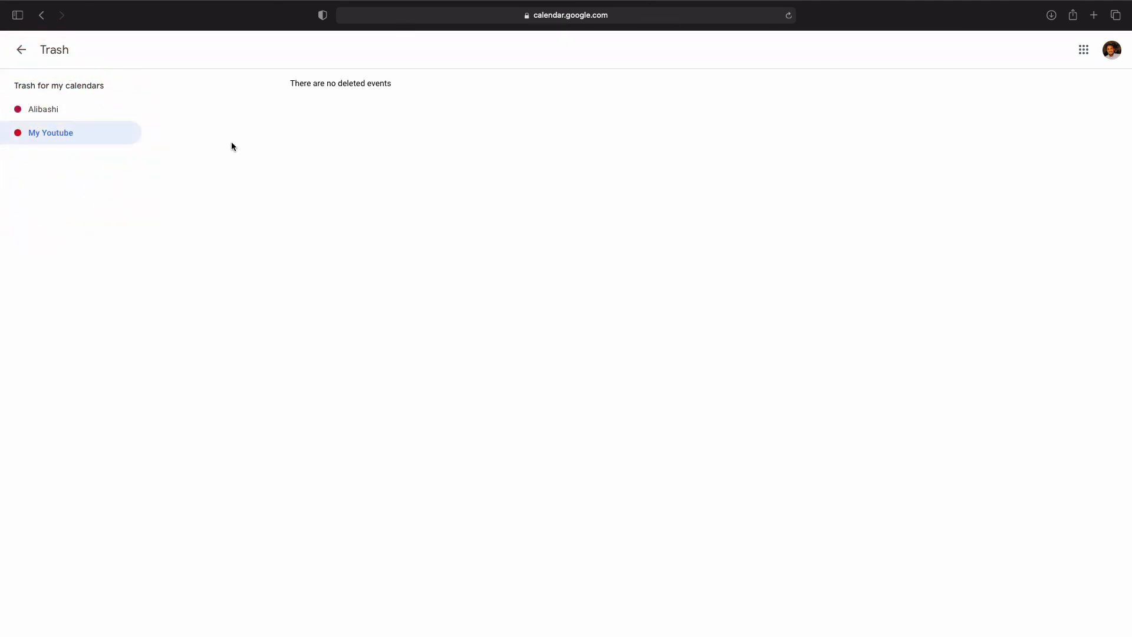
Restore the Facebook Live event of Wed, Aug 18 from the primary calendar's trash
{"action": "left_click", "coordinate": [56, 109]}
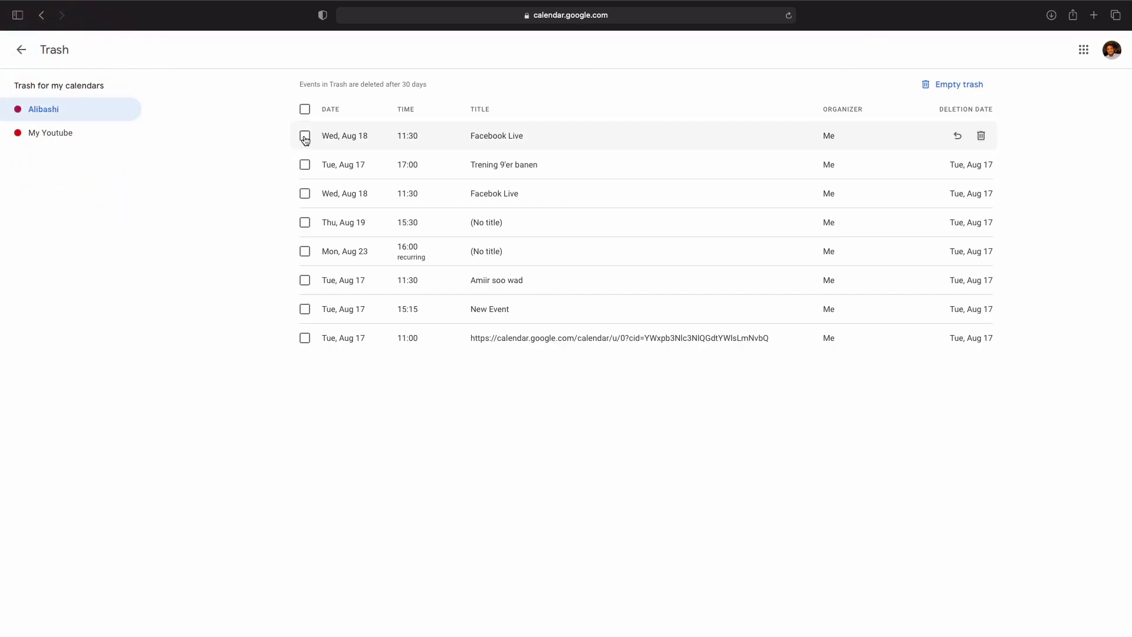
{"action": "left_click", "coordinate": [305, 137]}
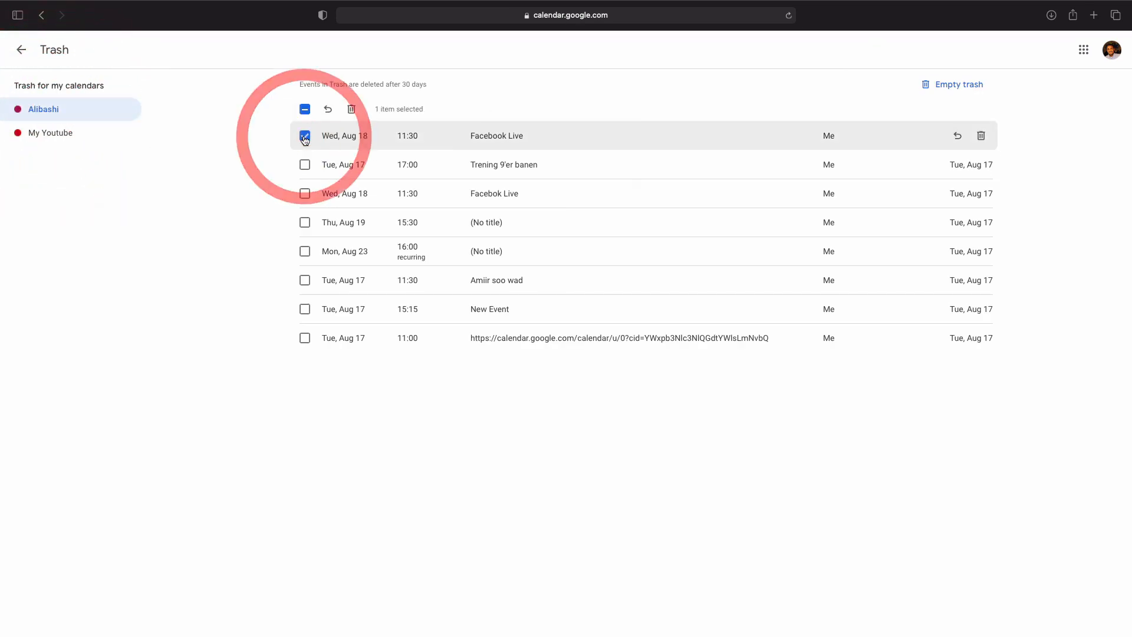
{"action": "left_click", "coordinate": [329, 111]}
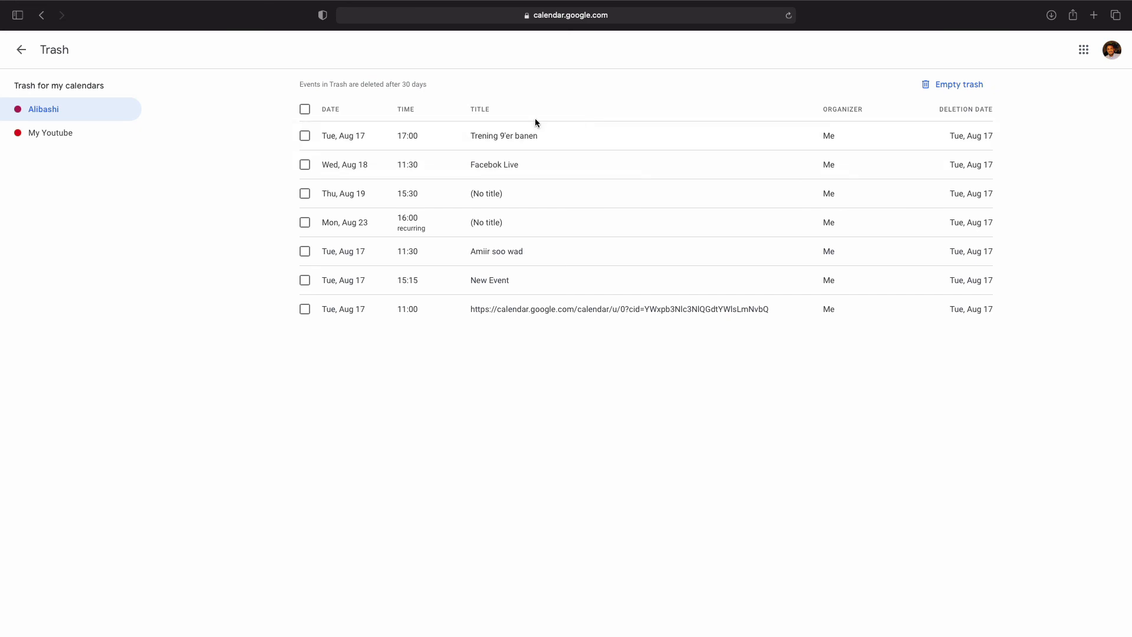
Permanently delete the untitled Thu, Aug 19 event at 15:30 from the trash and return to the calendar
{"action": "left_click", "coordinate": [304, 194]}
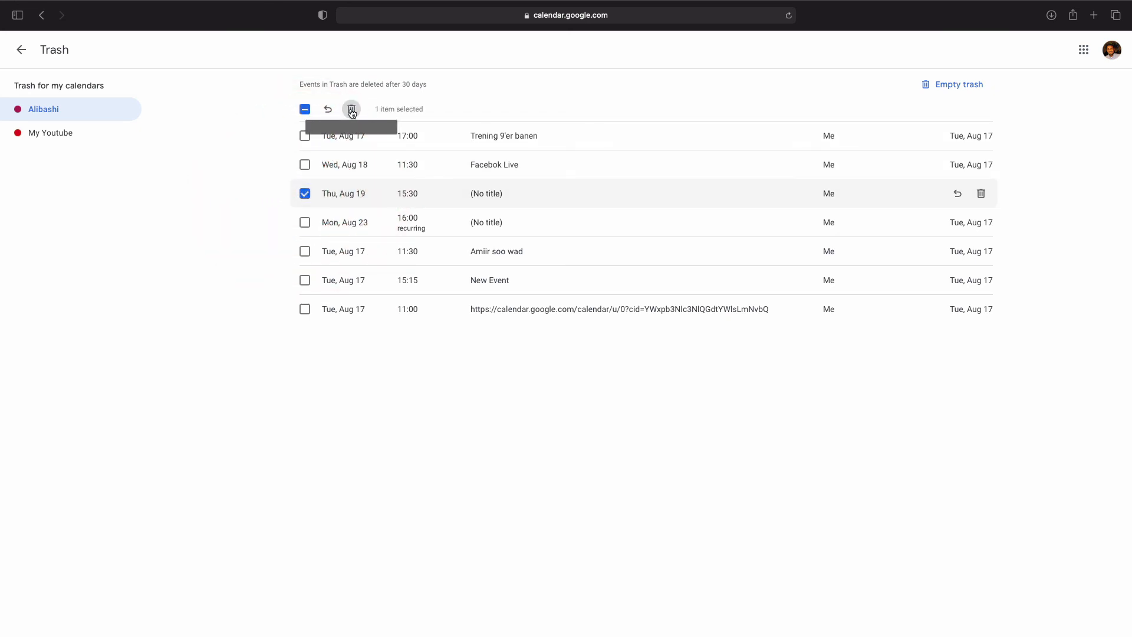
{"action": "left_click", "coordinate": [981, 195]}
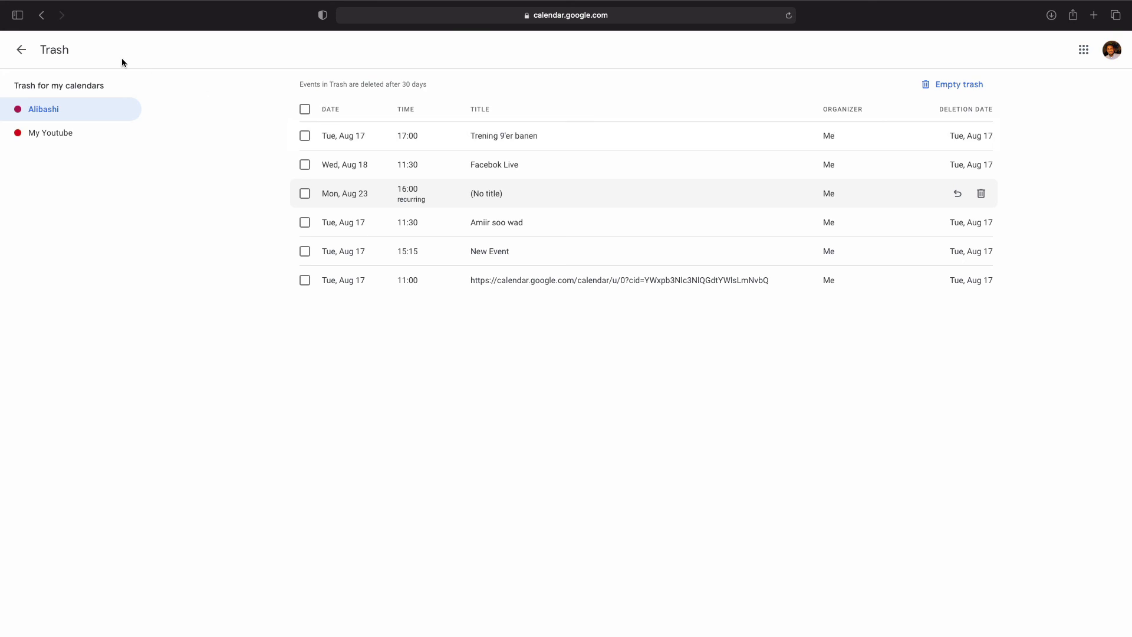
{"action": "left_click", "coordinate": [22, 51]}
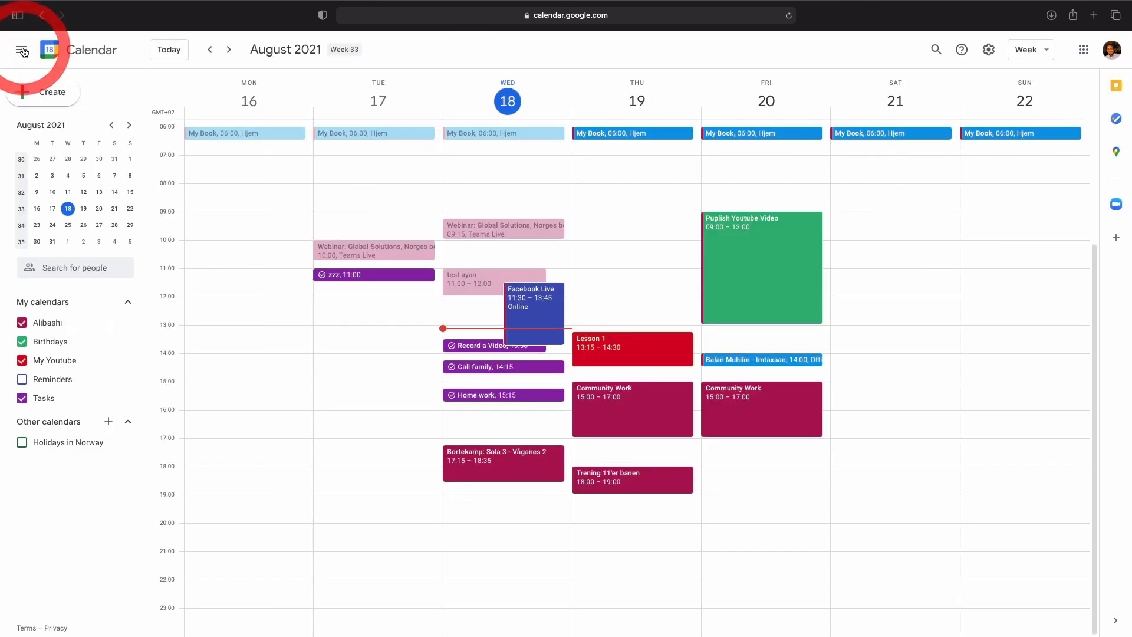
Try the Classic color set with black text for the events, and set it back to Modern with white text
{"action": "left_click", "coordinate": [989, 49]}
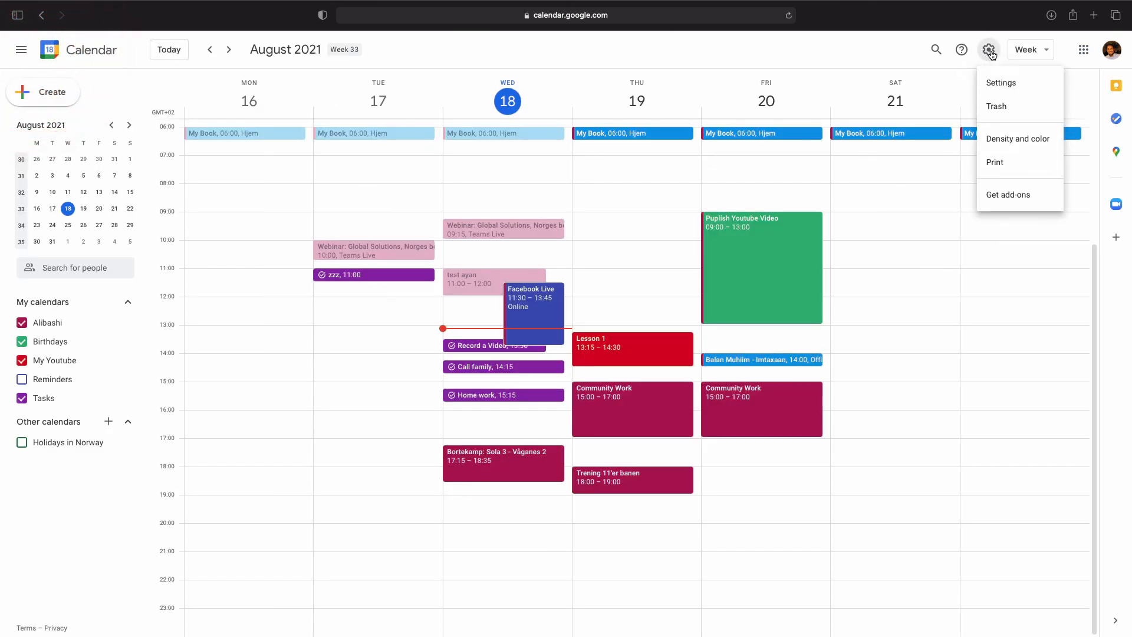
{"action": "left_click", "coordinate": [1011, 145]}
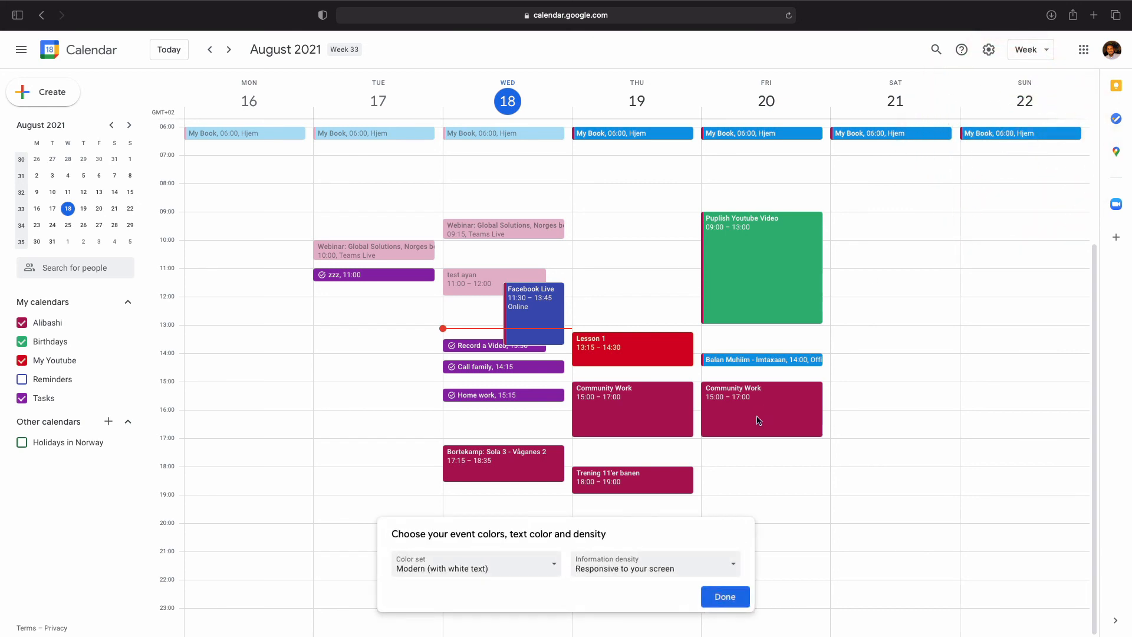
{"action": "left_click", "coordinate": [483, 570]}
{"action": "left_click", "coordinate": [447, 610]}
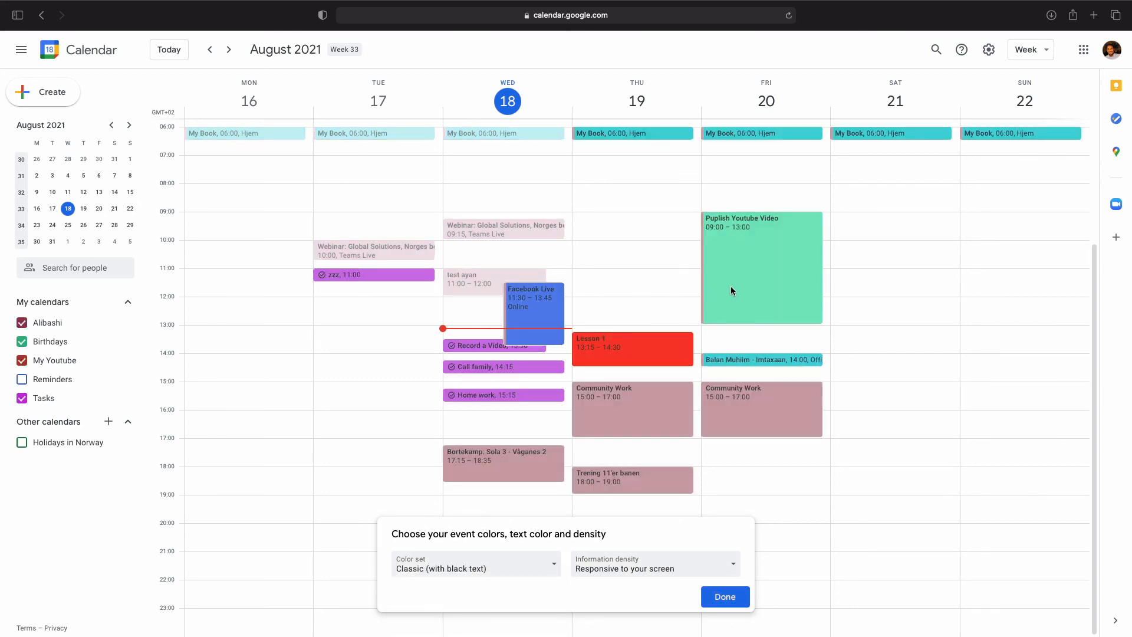
{"action": "left_click", "coordinate": [434, 571]}
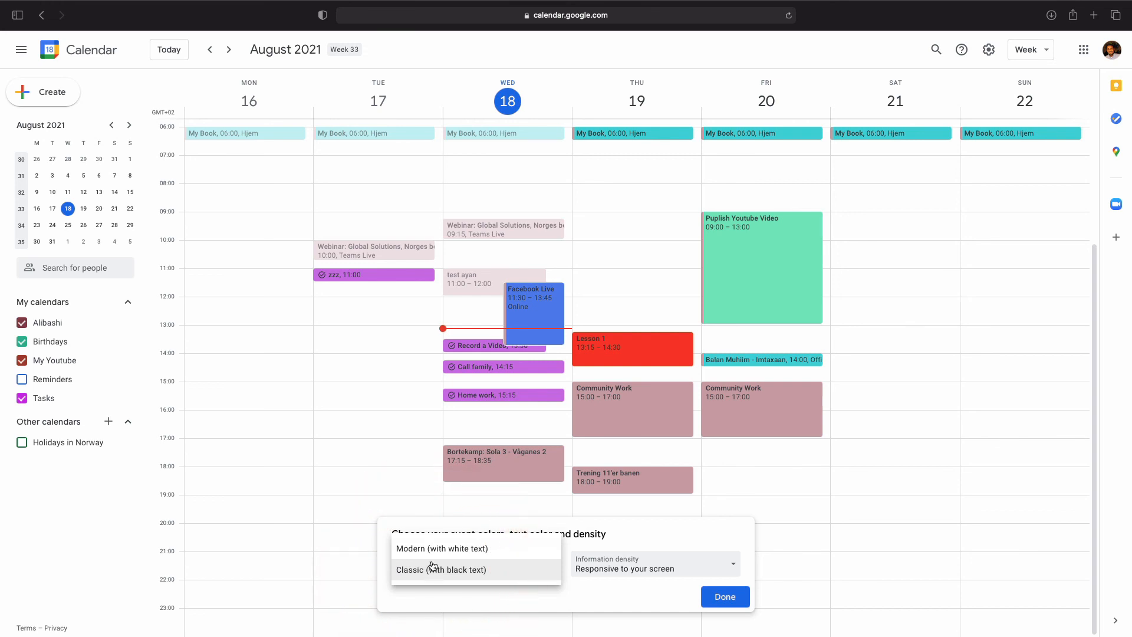
{"action": "left_click", "coordinate": [445, 550]}
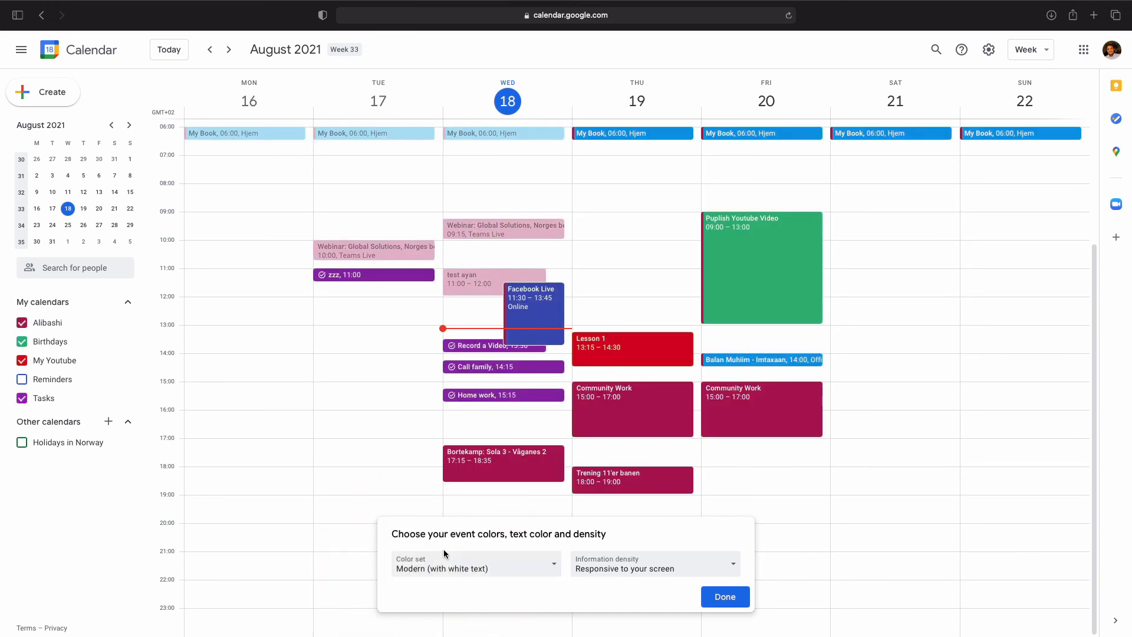
Try the Compact information density, set it back to Responsive to your screen and finish the display options
{"action": "left_click", "coordinate": [636, 563]}
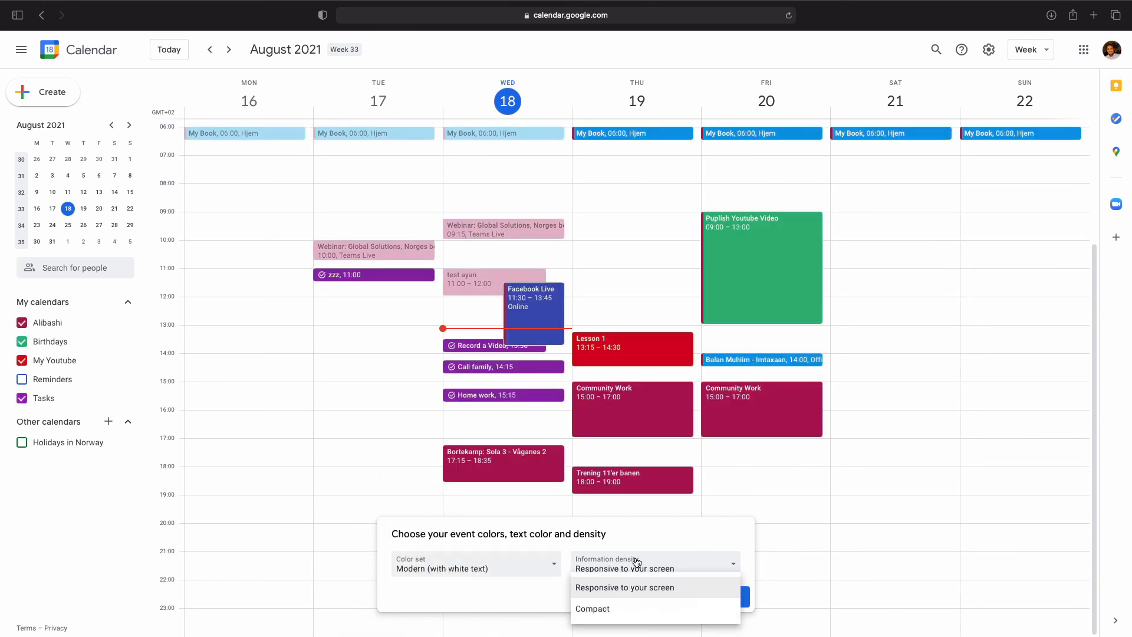
{"action": "left_click", "coordinate": [601, 614]}
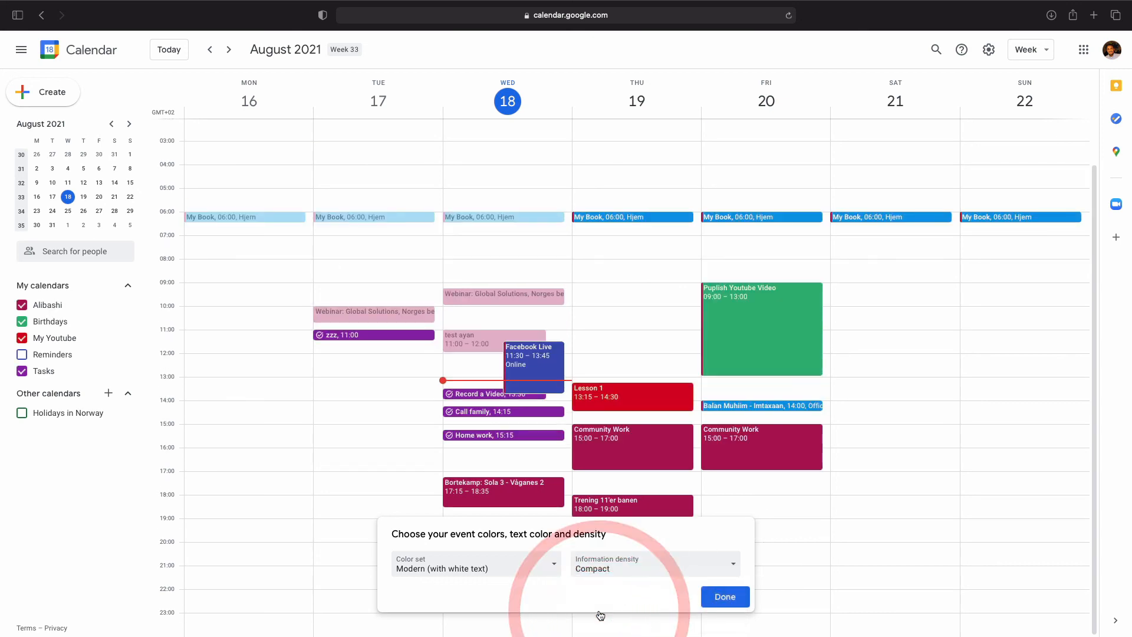
{"action": "left_click", "coordinate": [625, 567]}
{"action": "left_click", "coordinate": [619, 547]}
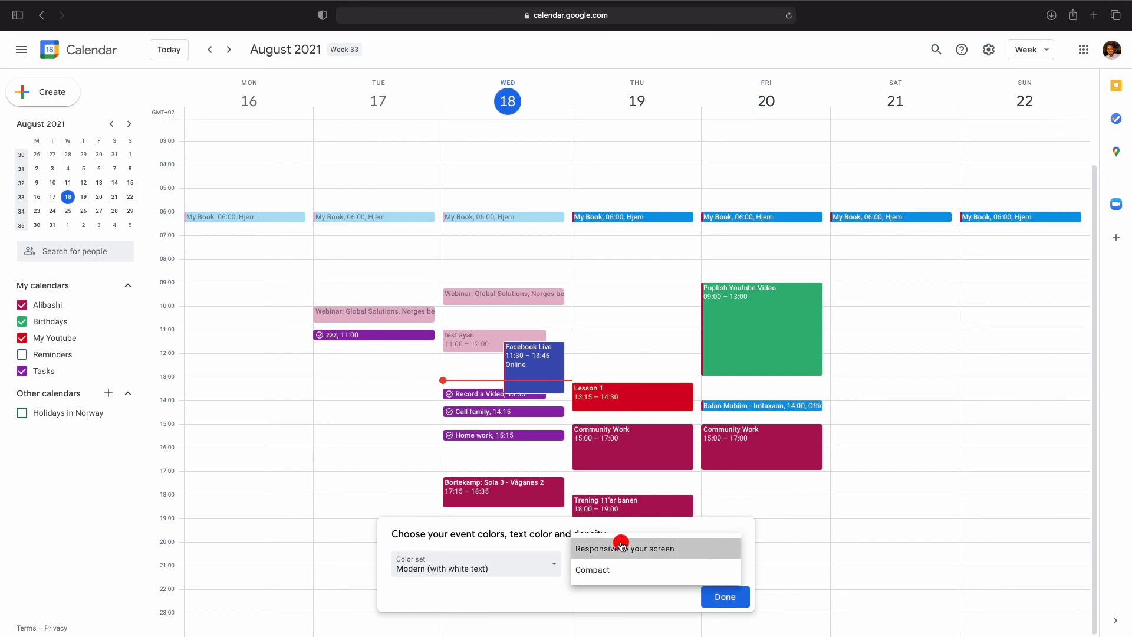
{"action": "left_click", "coordinate": [718, 597]}
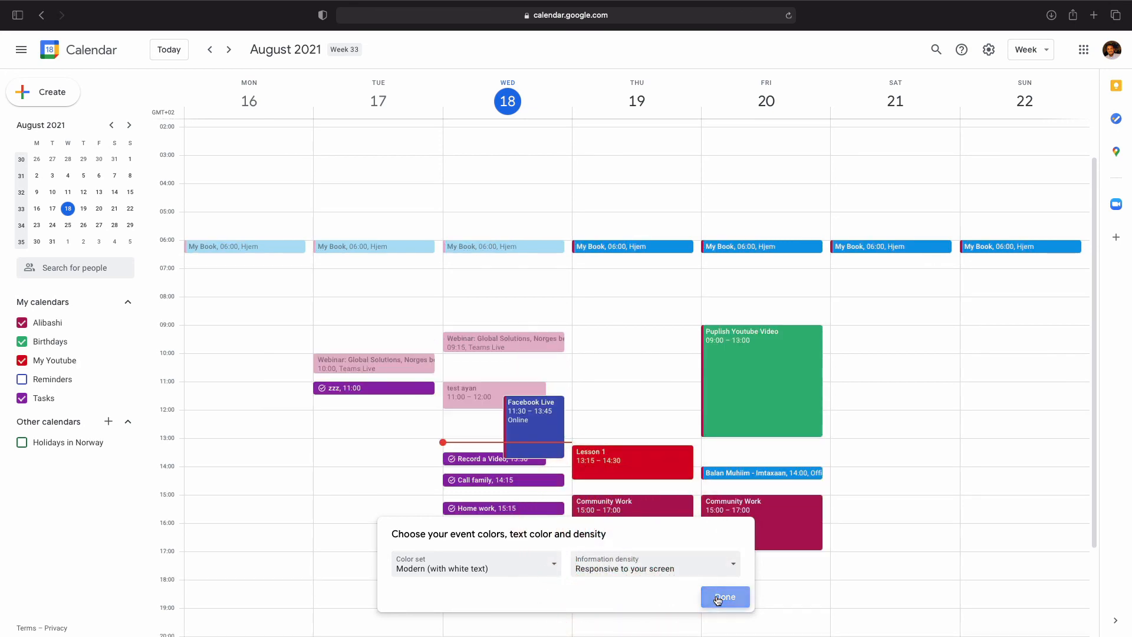
Preview the printout of the current week, cancel without printing, and check where add-ons can be obtained
{"action": "left_click", "coordinate": [989, 50]}
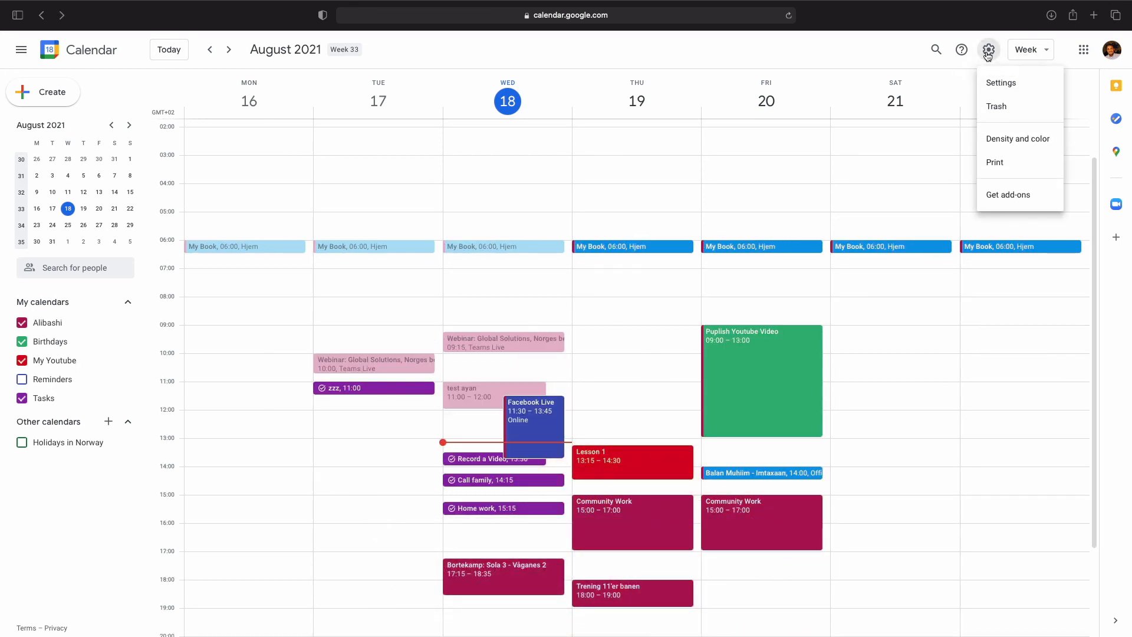
{"action": "left_click", "coordinate": [1010, 169]}
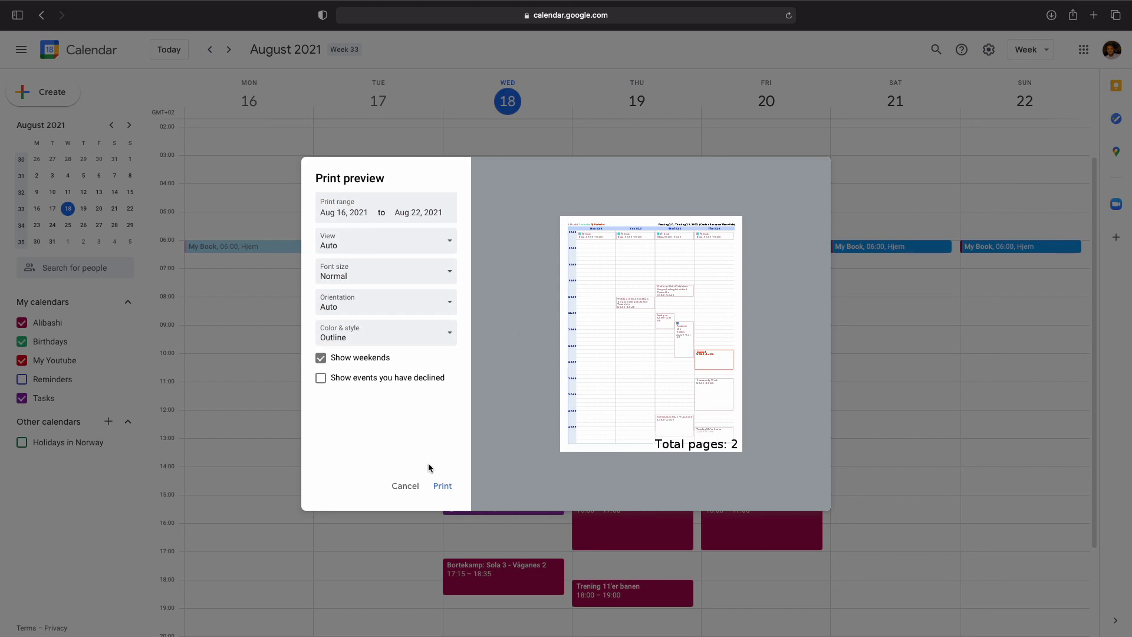
{"action": "left_click", "coordinate": [399, 487]}
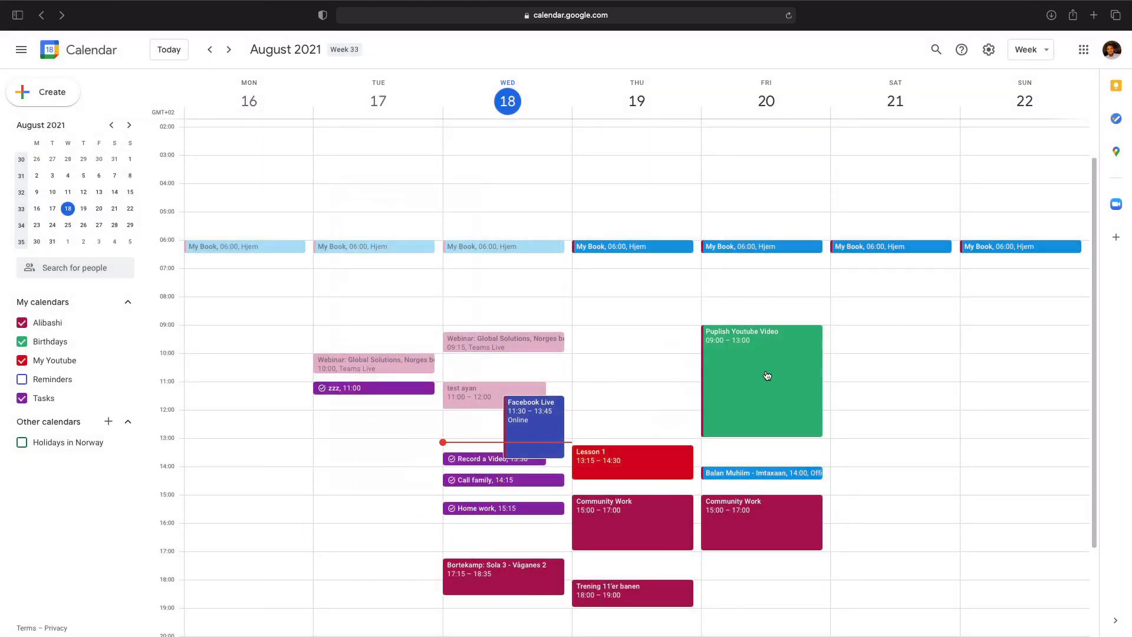
{"action": "left_click", "coordinate": [989, 52]}
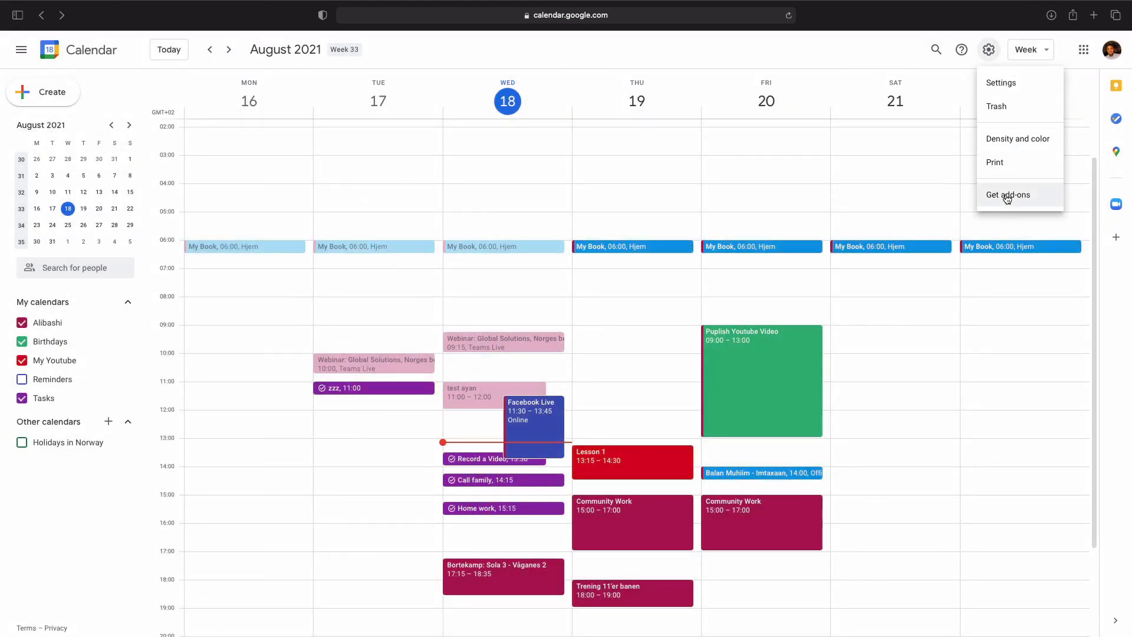
{"action": "left_click", "coordinate": [1036, 56]}
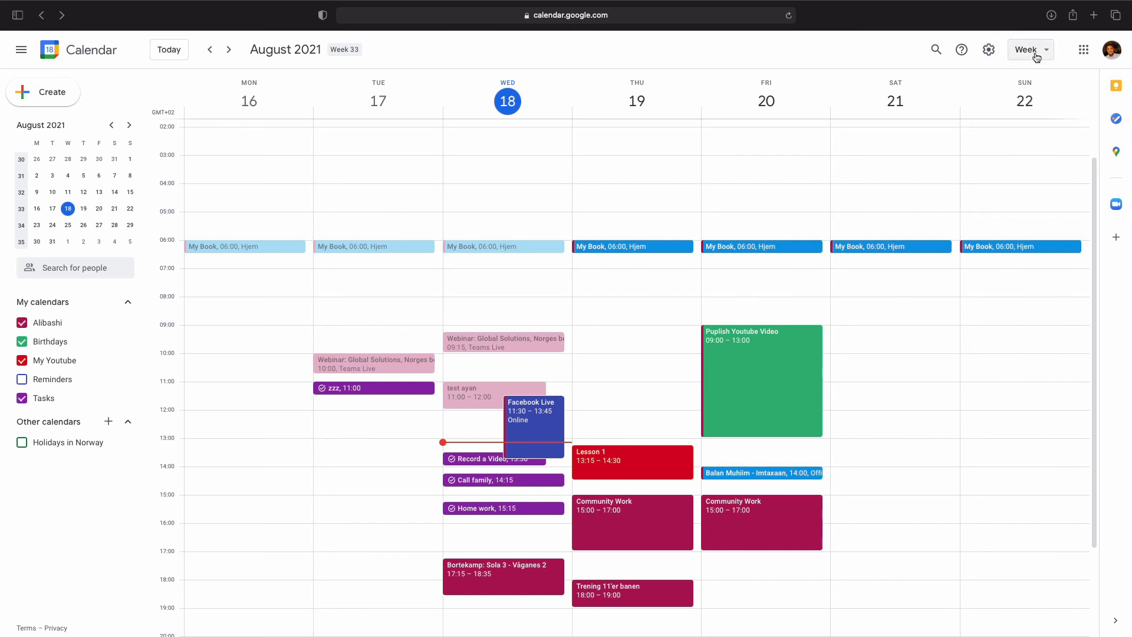
Show the calendar in the Day view and look through the events of August 18, 2021
{"action": "left_click", "coordinate": [1036, 56]}
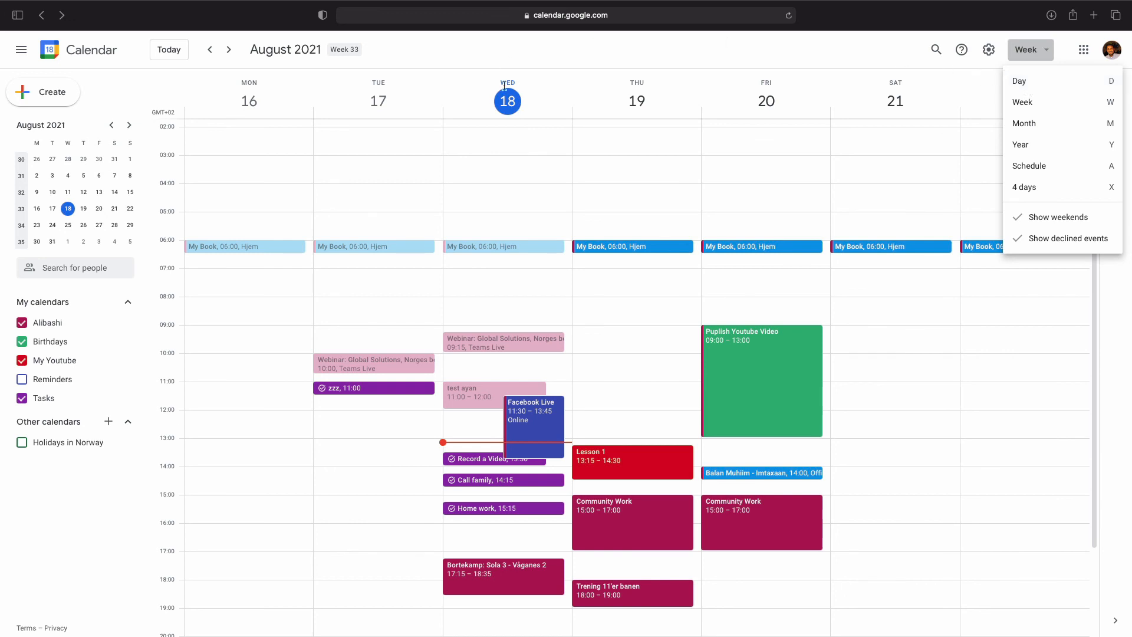
{"action": "left_click", "coordinate": [1039, 87]}
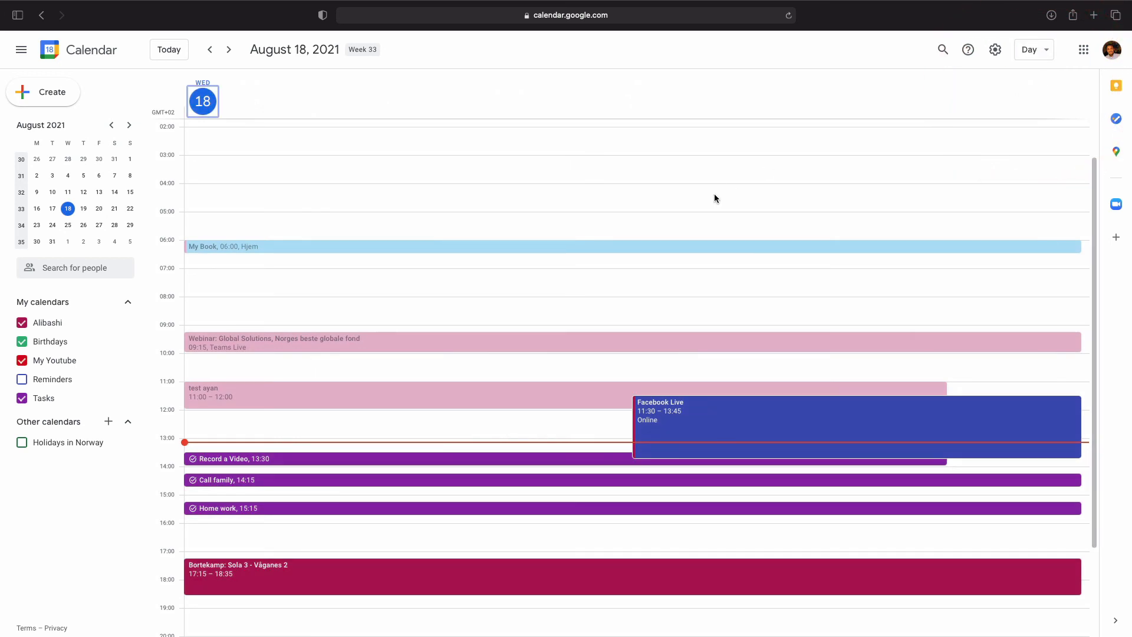
{"action": "scroll", "coordinate": [584, 239], "scroll_direction": "down", "scroll_amount": 2}
{"action": "scroll", "coordinate": [584, 239], "scroll_direction": "down", "scroll_amount": 2}
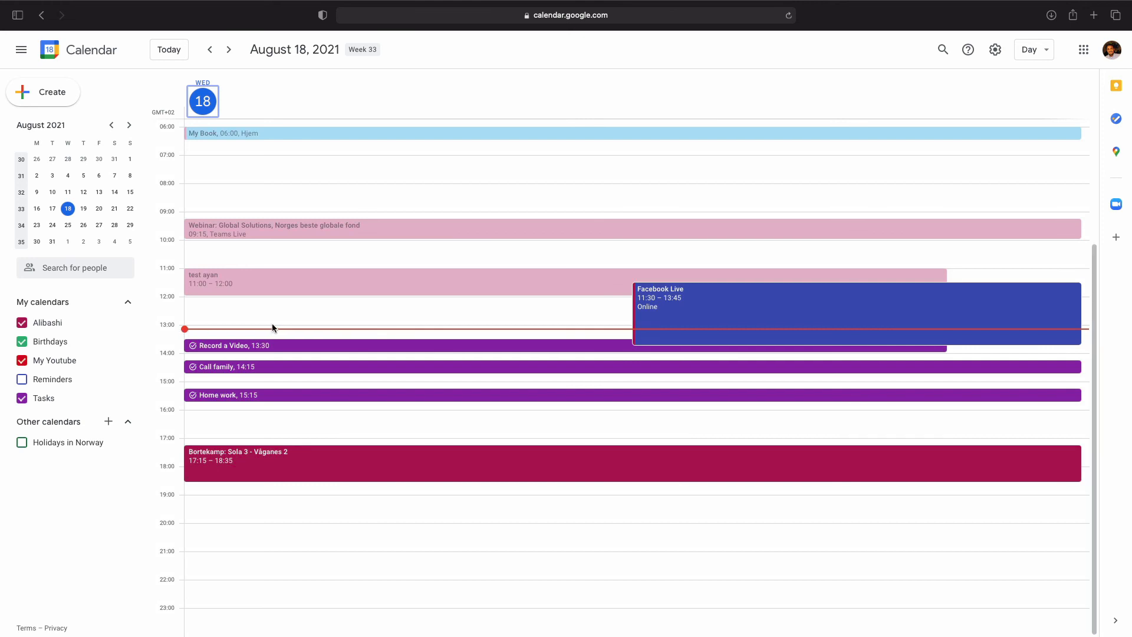
View the calendar by week, and by month for August 2021
{"action": "left_click", "coordinate": [1033, 50]}
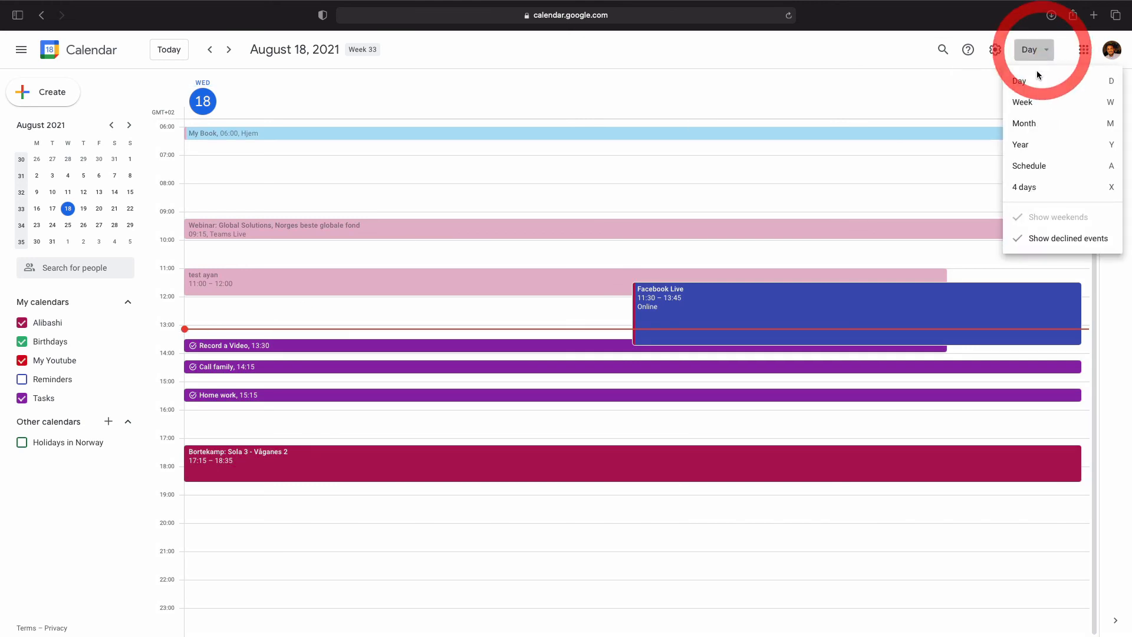
{"action": "left_click", "coordinate": [1033, 104]}
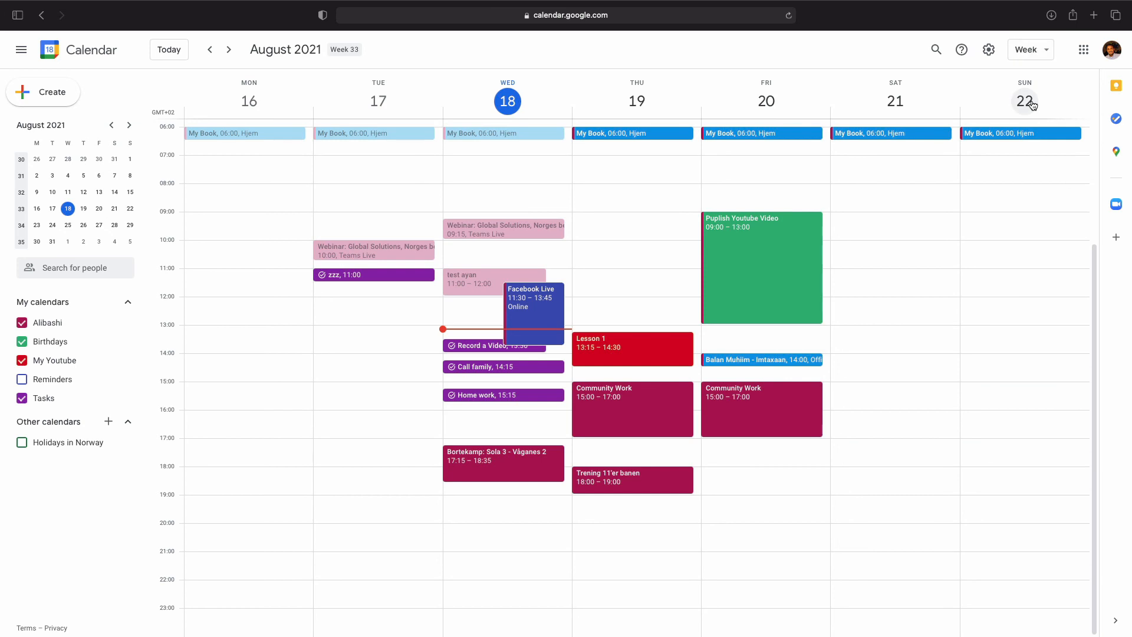
{"action": "left_click", "coordinate": [1033, 51]}
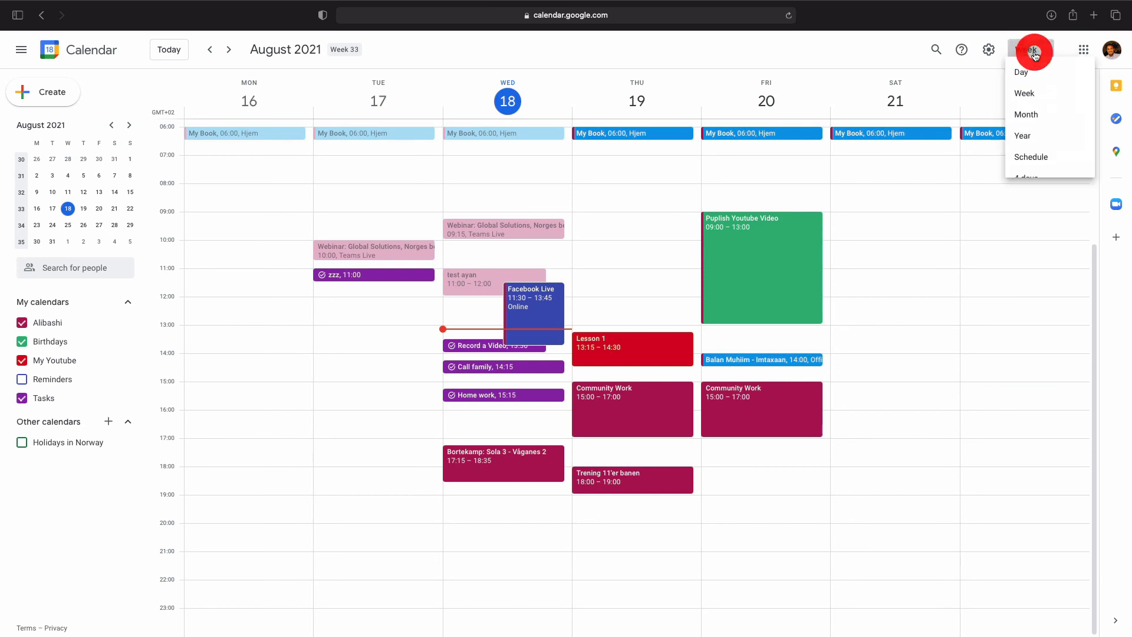
{"action": "left_click", "coordinate": [1029, 122]}
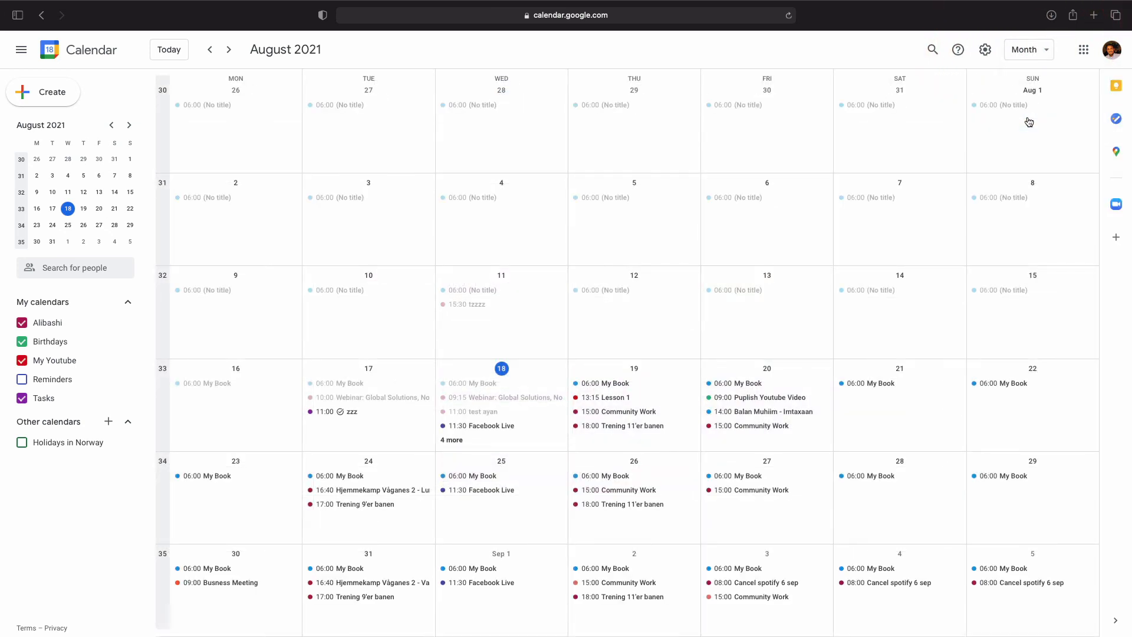
Show the whole year 2021 and view the events planned for December 16
{"action": "left_click", "coordinate": [1037, 55]}
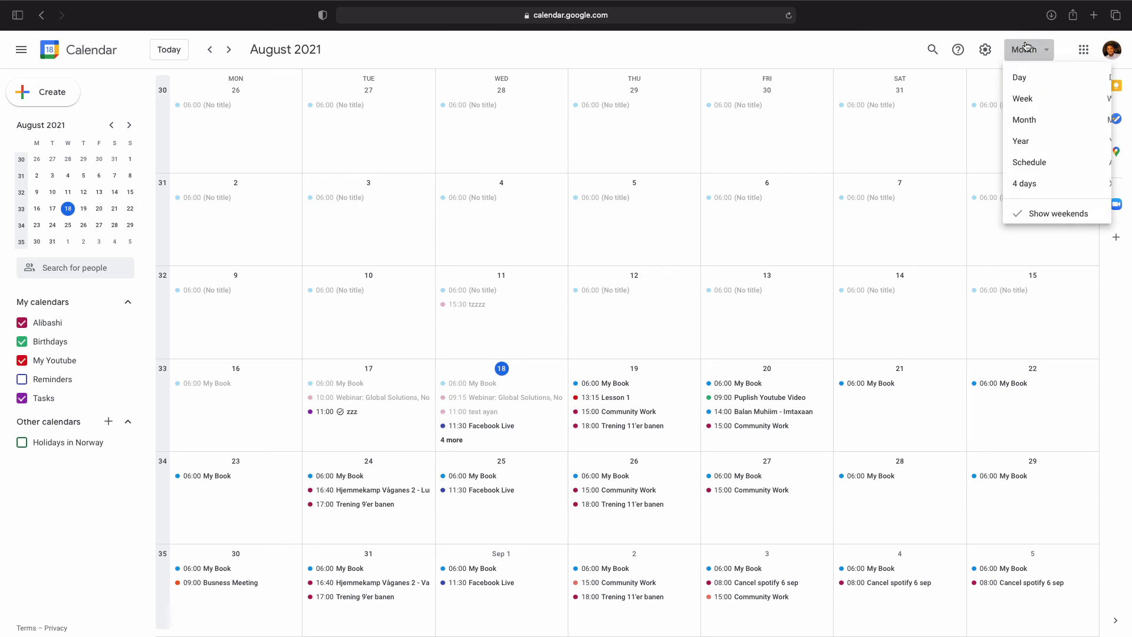
{"action": "left_click", "coordinate": [1039, 147]}
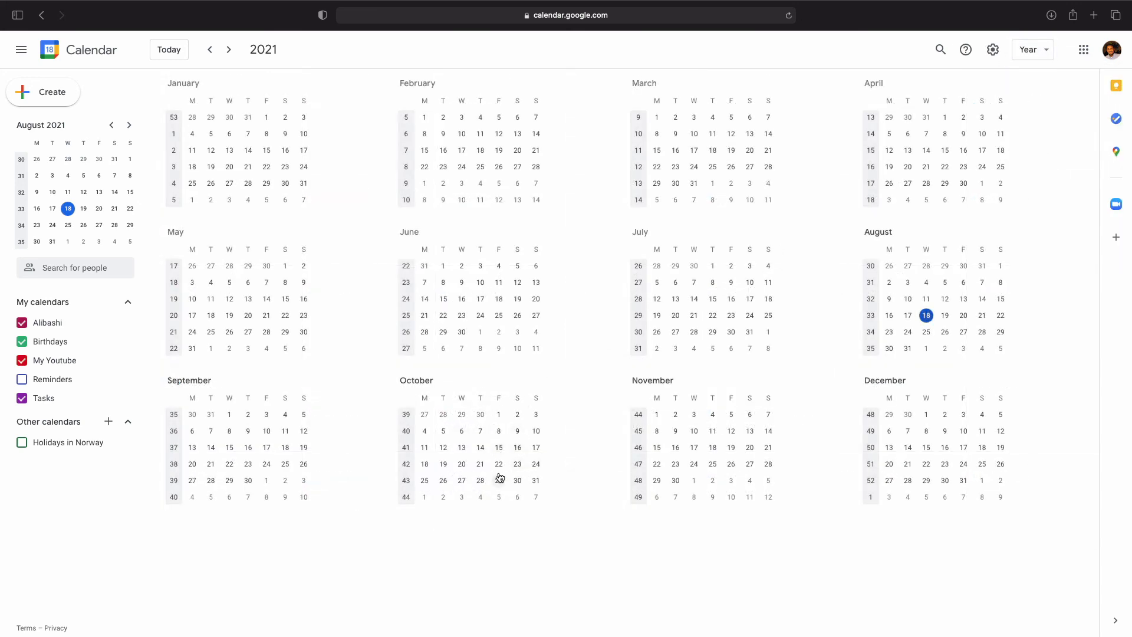
{"action": "left_click", "coordinate": [949, 451]}
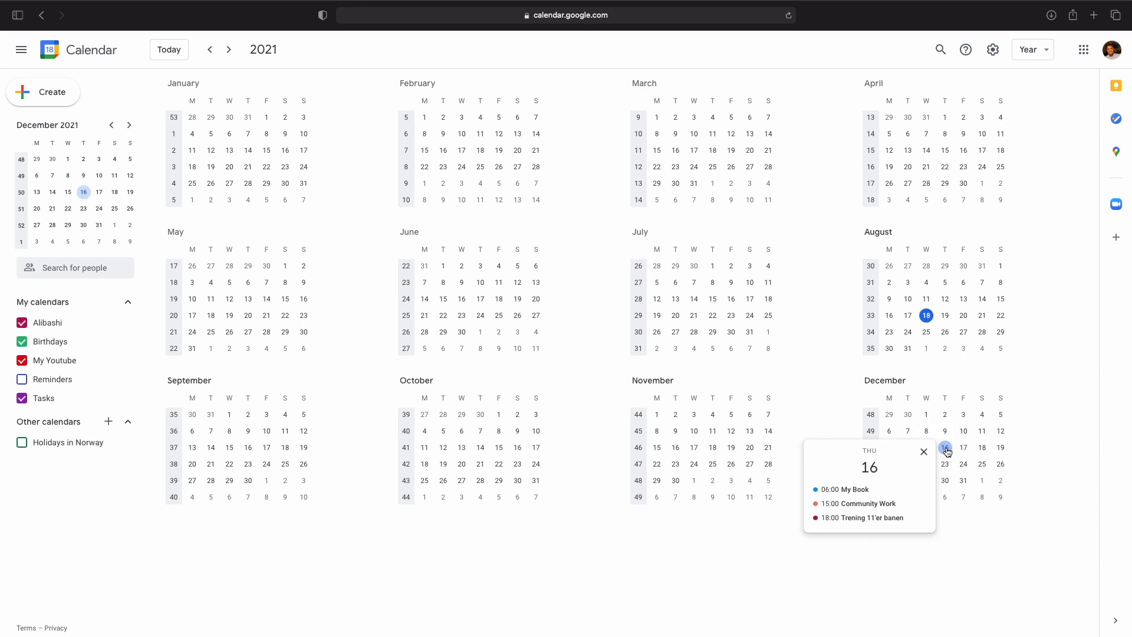
Show December 2021 in the Month view, start a new event on December 16 and discard it
{"action": "key", "text": "m"}
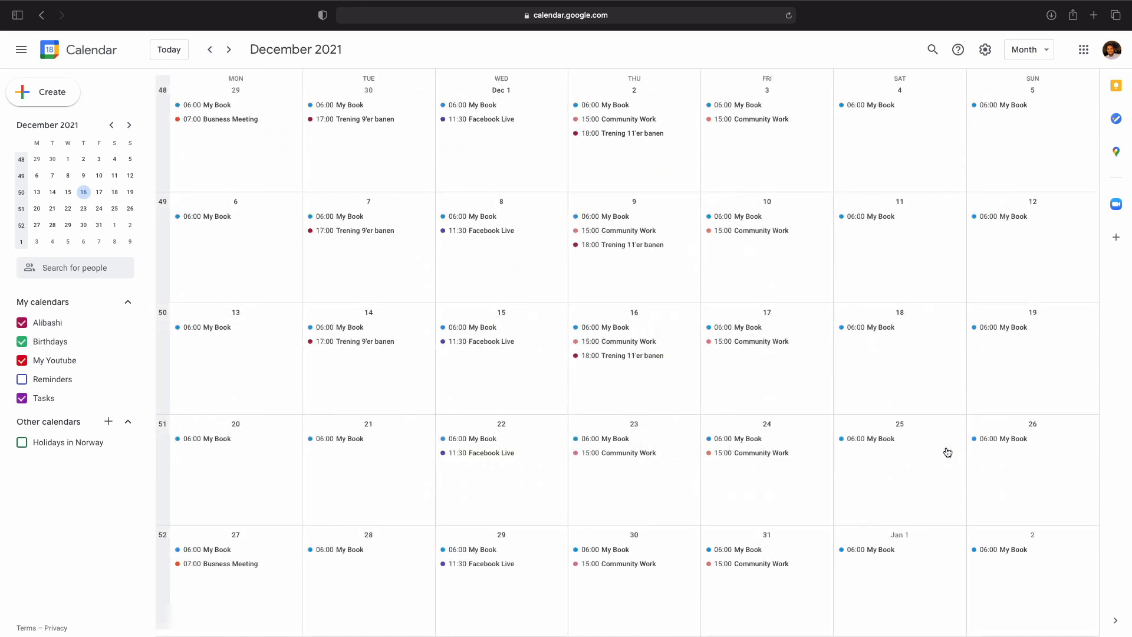
{"action": "double_click", "coordinate": [615, 367]}
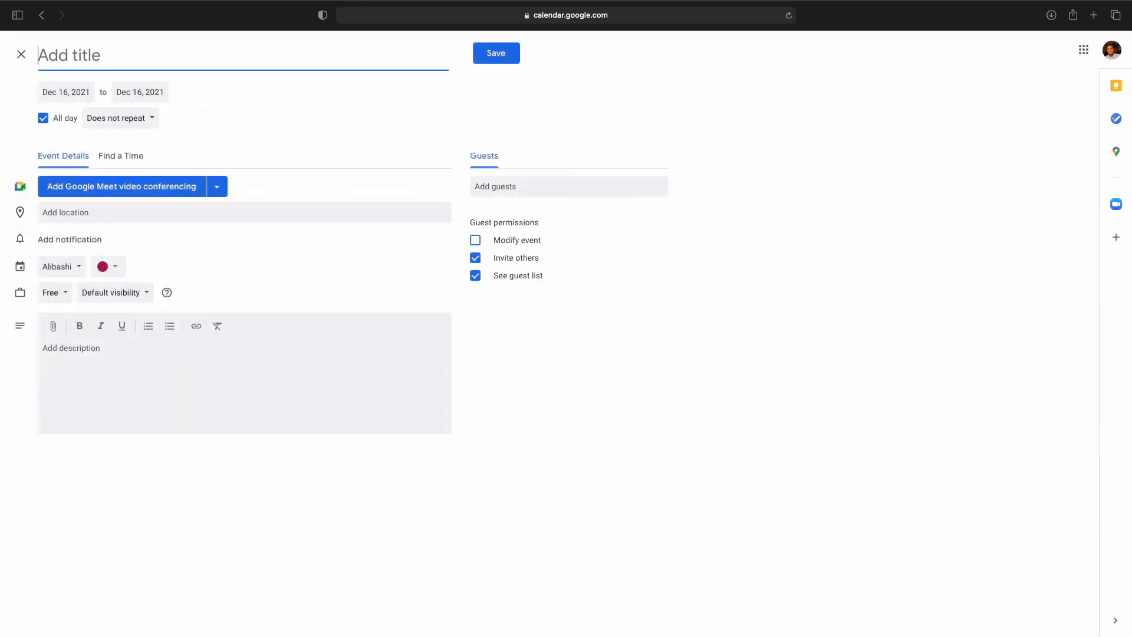
{"action": "left_click", "coordinate": [21, 55]}
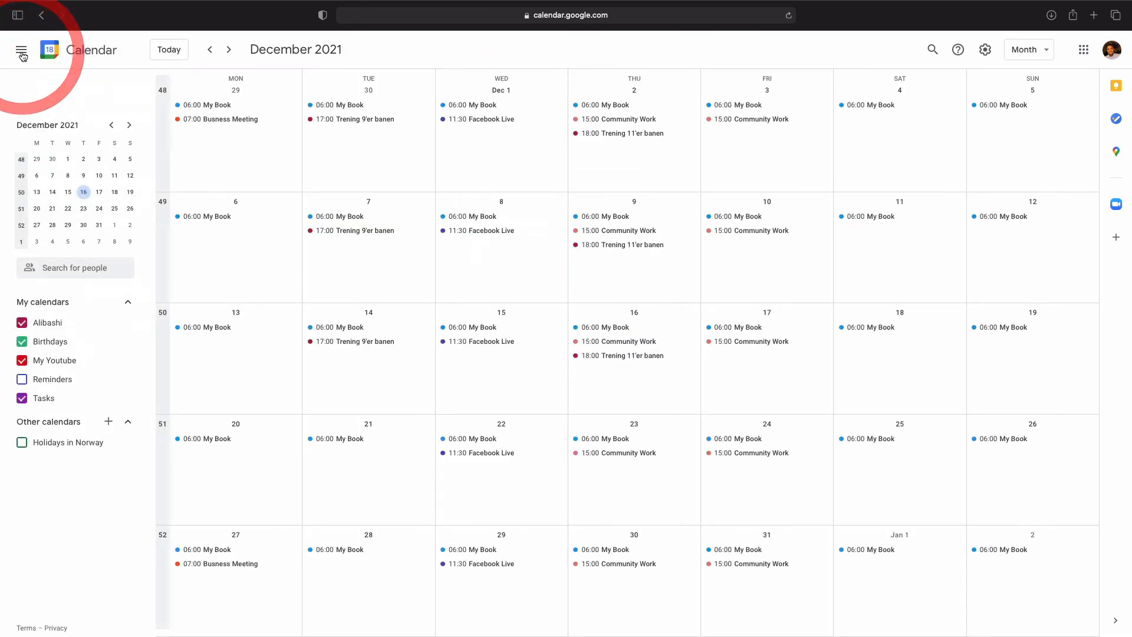
Show the calendar by year and as a schedule, and view the details of Community Work on December 17 and Trening 11'er banen on December 16
{"action": "left_click", "coordinate": [1021, 55]}
{"action": "left_click", "coordinate": [1036, 144]}
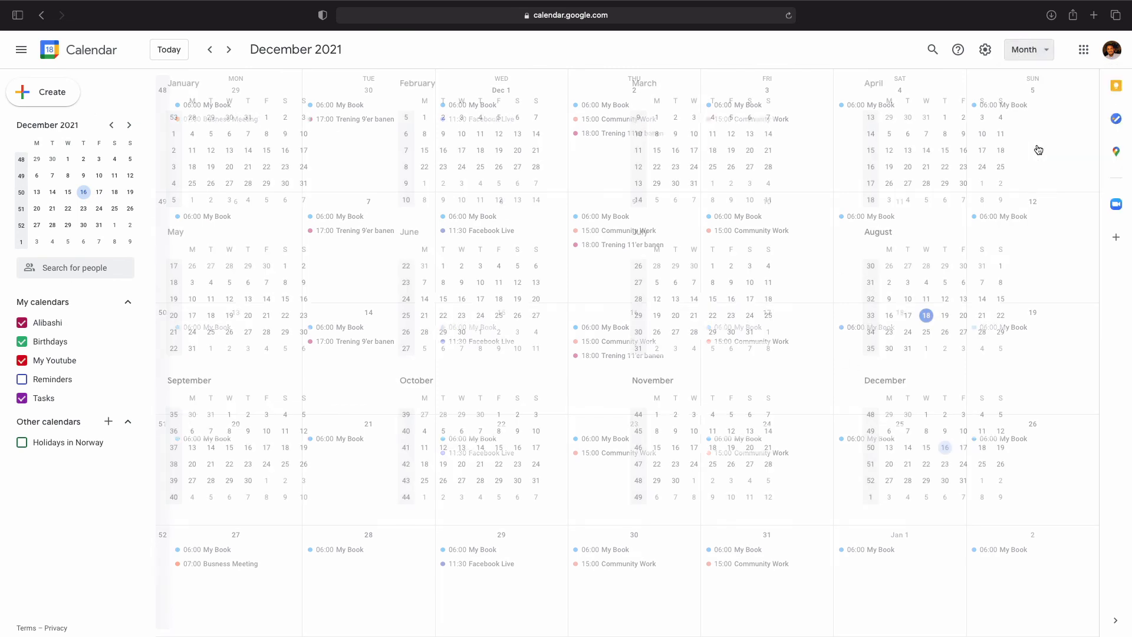
{"action": "left_click", "coordinate": [1043, 58]}
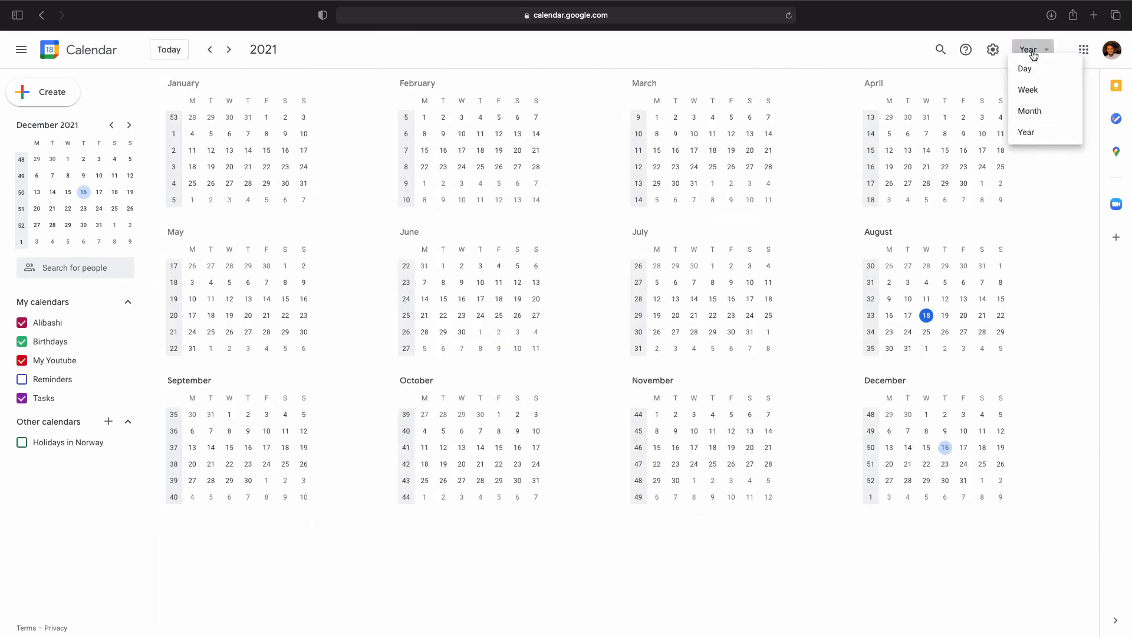
{"action": "left_click", "coordinate": [1039, 173]}
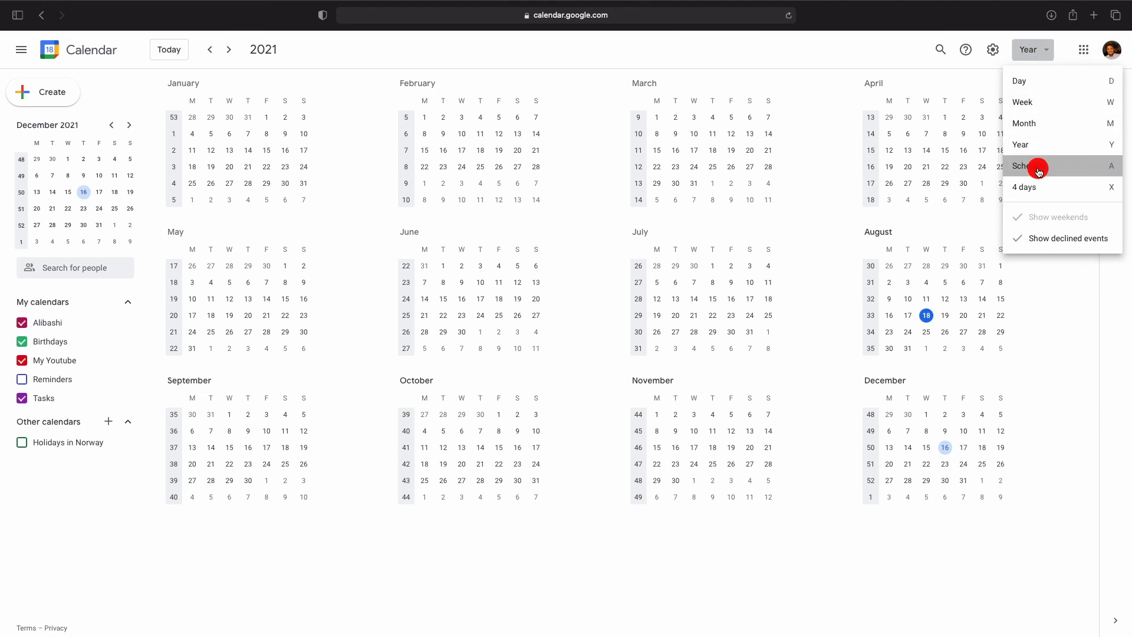
{"action": "left_click", "coordinate": [1038, 171]}
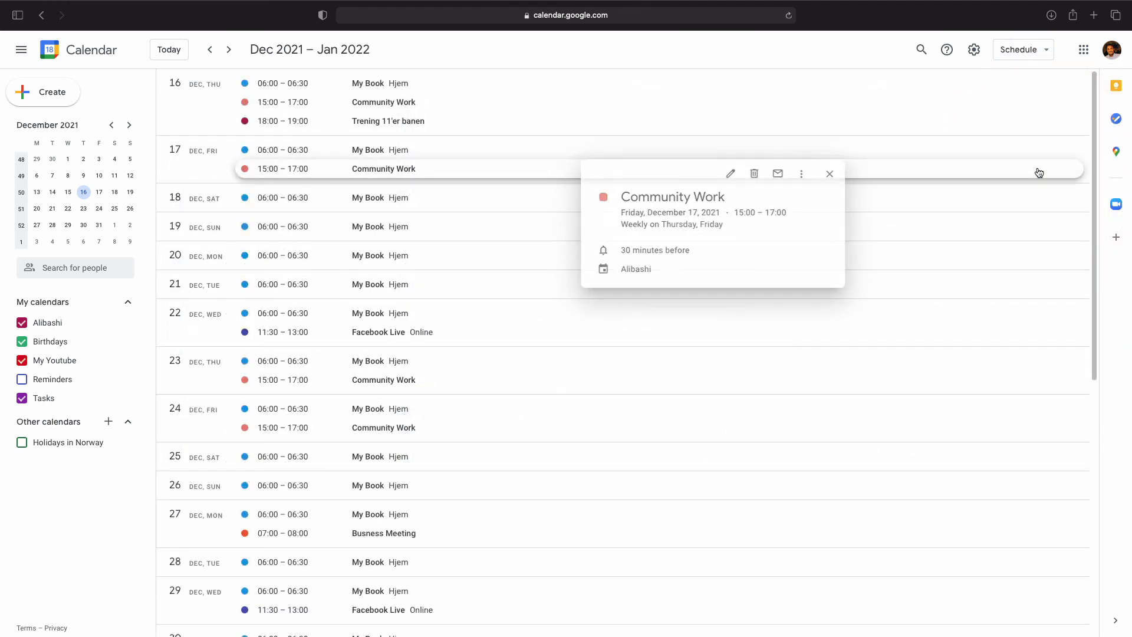
{"action": "left_click", "coordinate": [762, 121]}
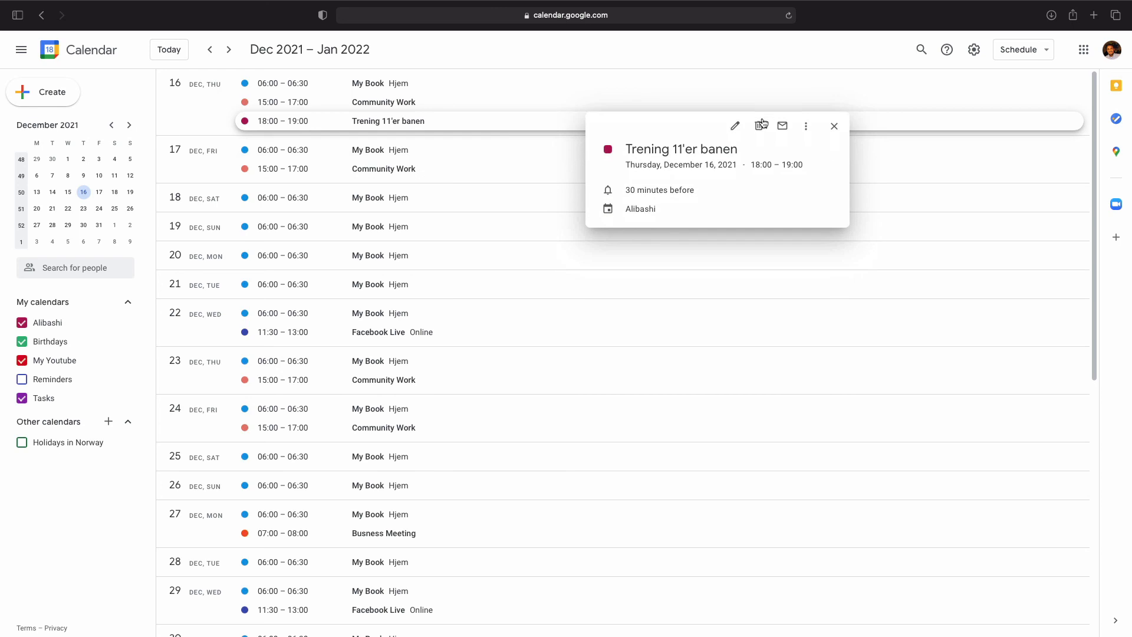
Return the schedule to today's date and look through the events planned from August 18, 2021 onward
{"action": "left_click", "coordinate": [165, 49]}
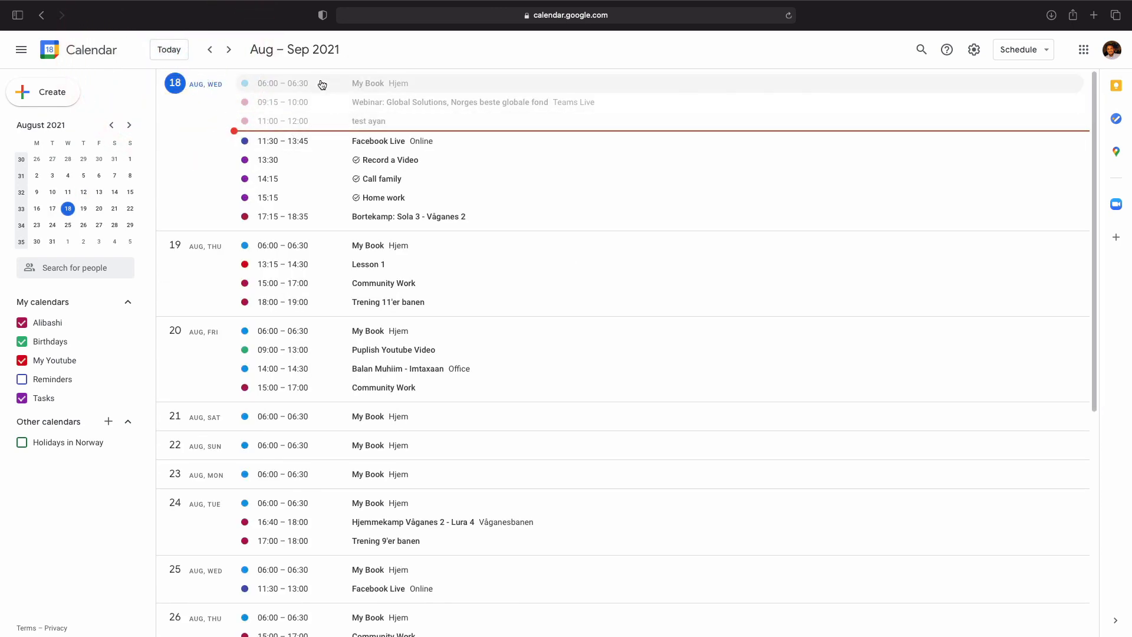
{"action": "scroll", "coordinate": [354, 208], "scroll_direction": "down", "scroll_amount": 2}
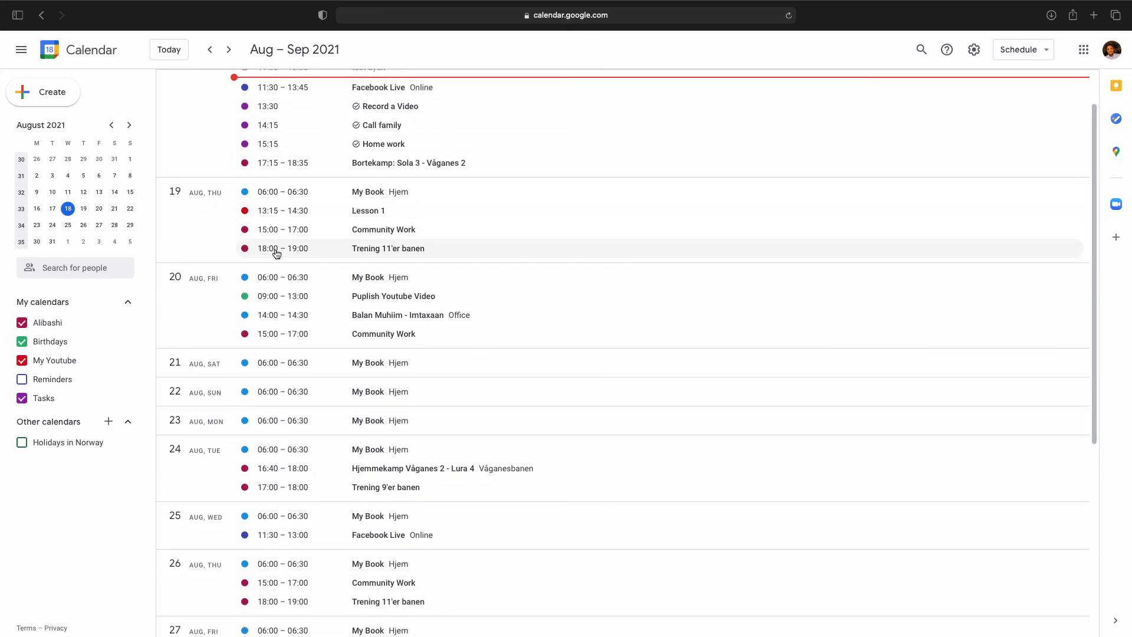
{"action": "scroll", "coordinate": [275, 248], "scroll_direction": "down", "scroll_amount": 5}
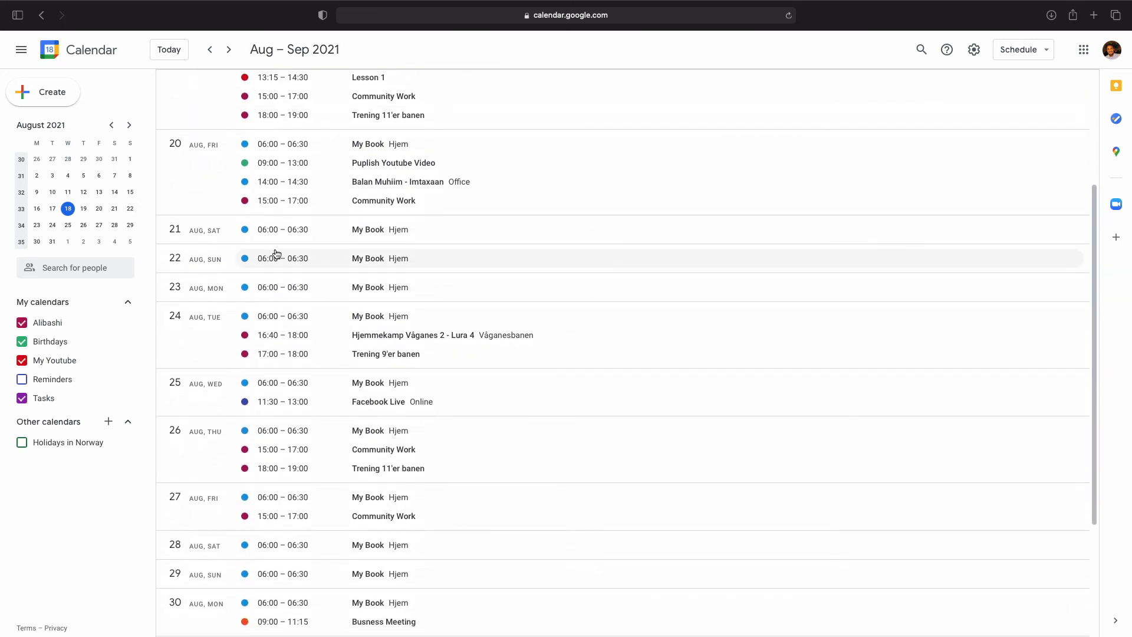
Show the calendar in the 4 days view and look at the available view options again
{"action": "left_click", "coordinate": [1019, 50]}
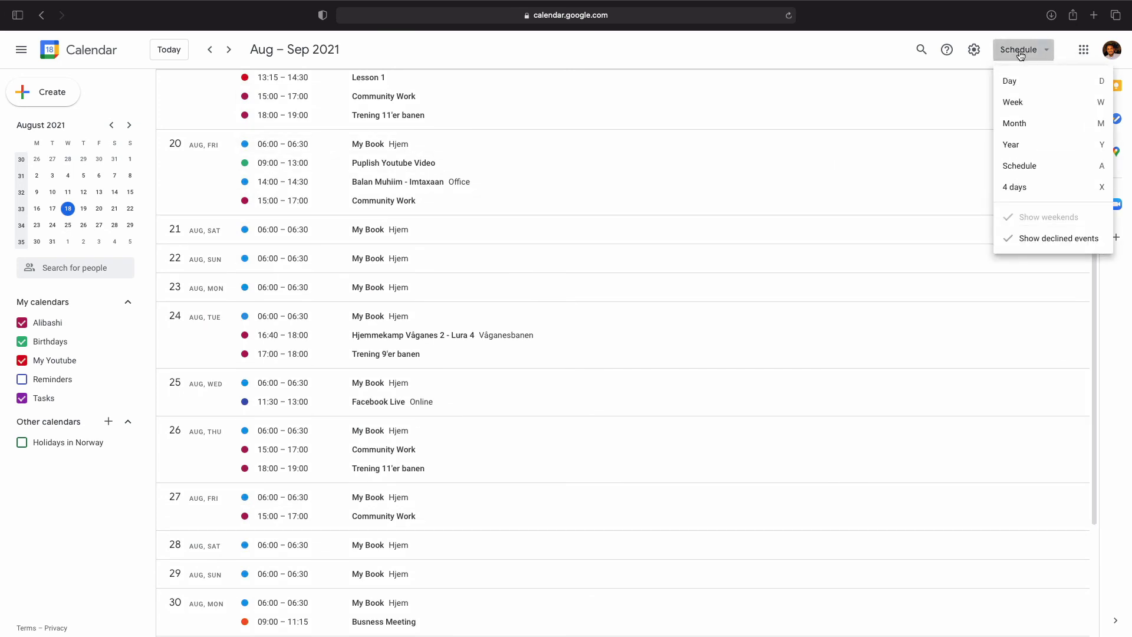
{"action": "left_click", "coordinate": [1021, 187]}
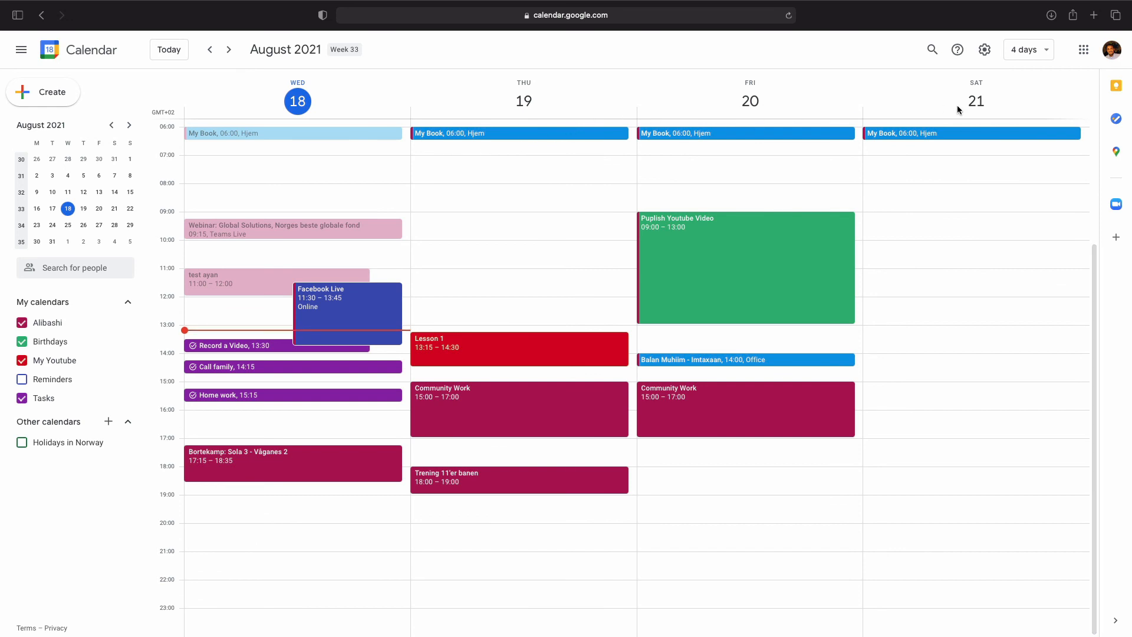
{"action": "left_click", "coordinate": [1043, 51]}
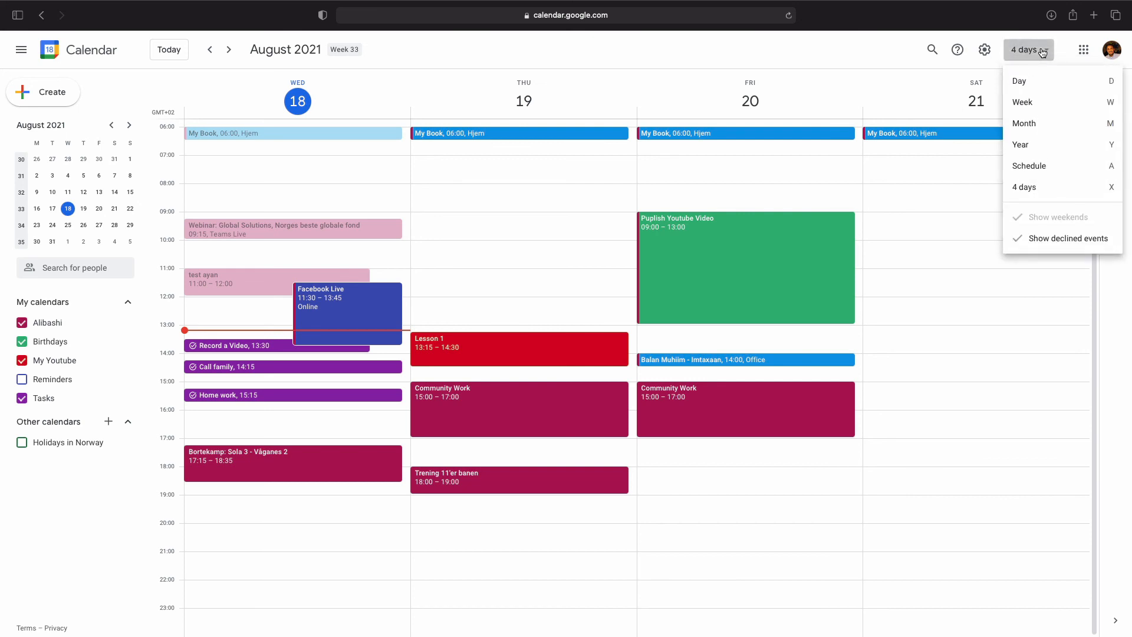
{"action": "left_click", "coordinate": [1034, 52]}
{"action": "left_click", "coordinate": [1026, 52]}
{"action": "left_click", "coordinate": [700, 52]}
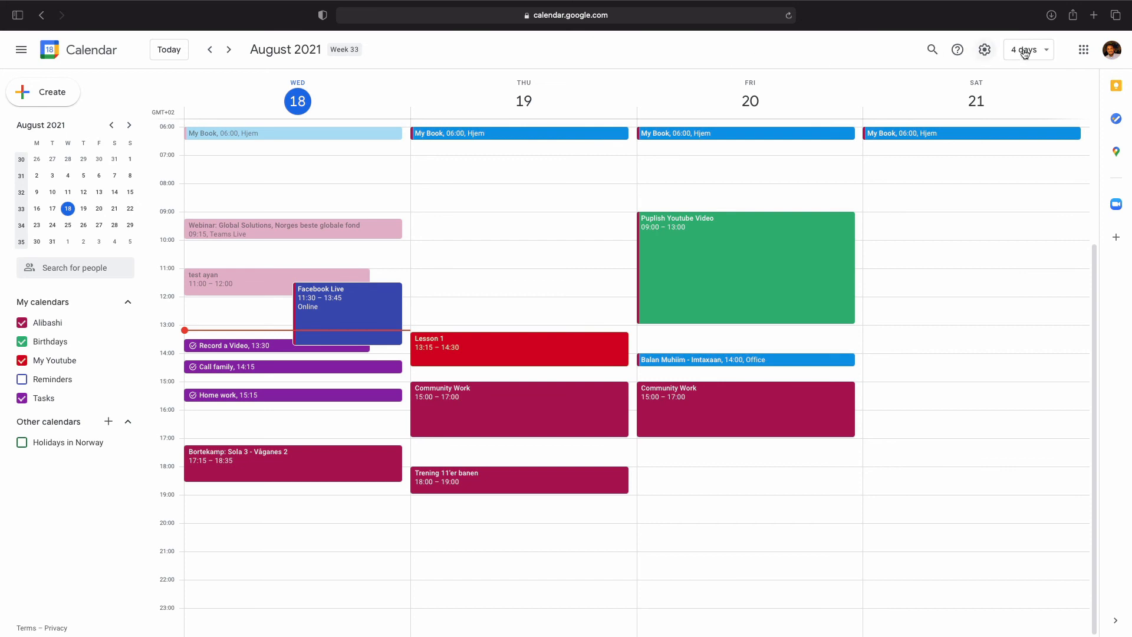
Look through the list of Google apps and the link options for Photos, and close both
{"action": "left_click", "coordinate": [1084, 50]}
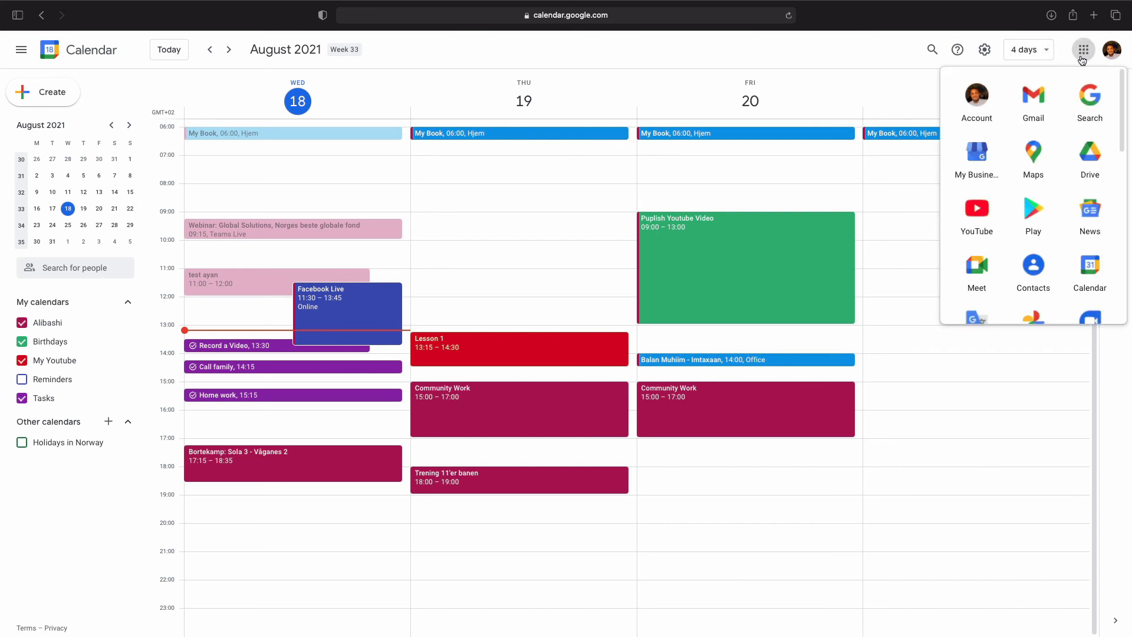
{"action": "scroll", "coordinate": [1035, 209], "scroll_direction": "down", "scroll_amount": 3}
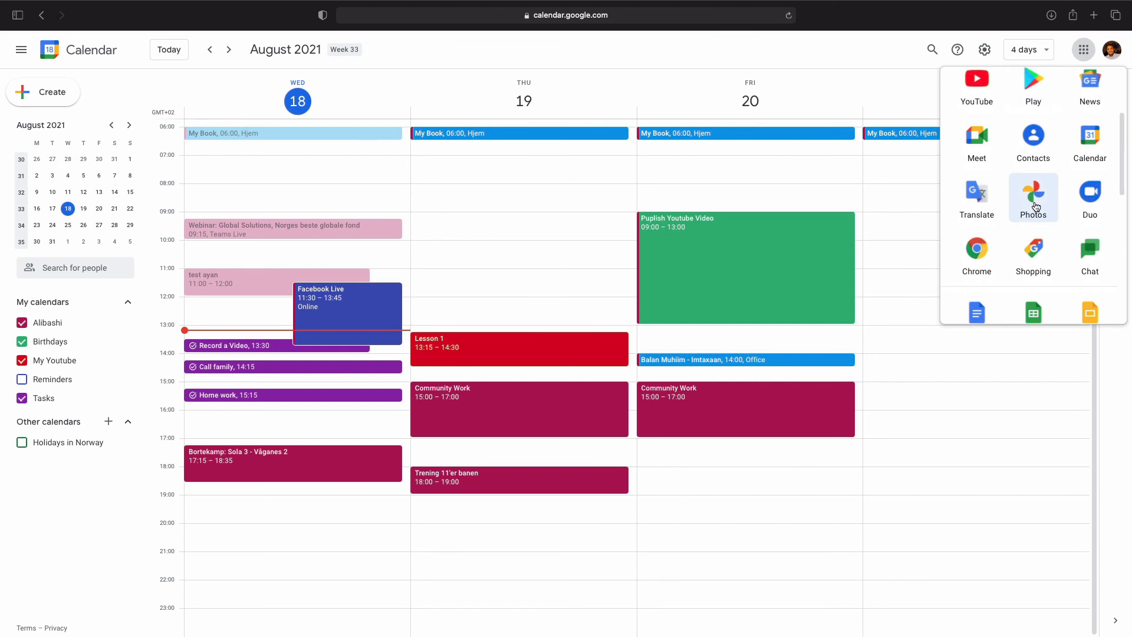
{"action": "right_click", "coordinate": [1036, 204]}
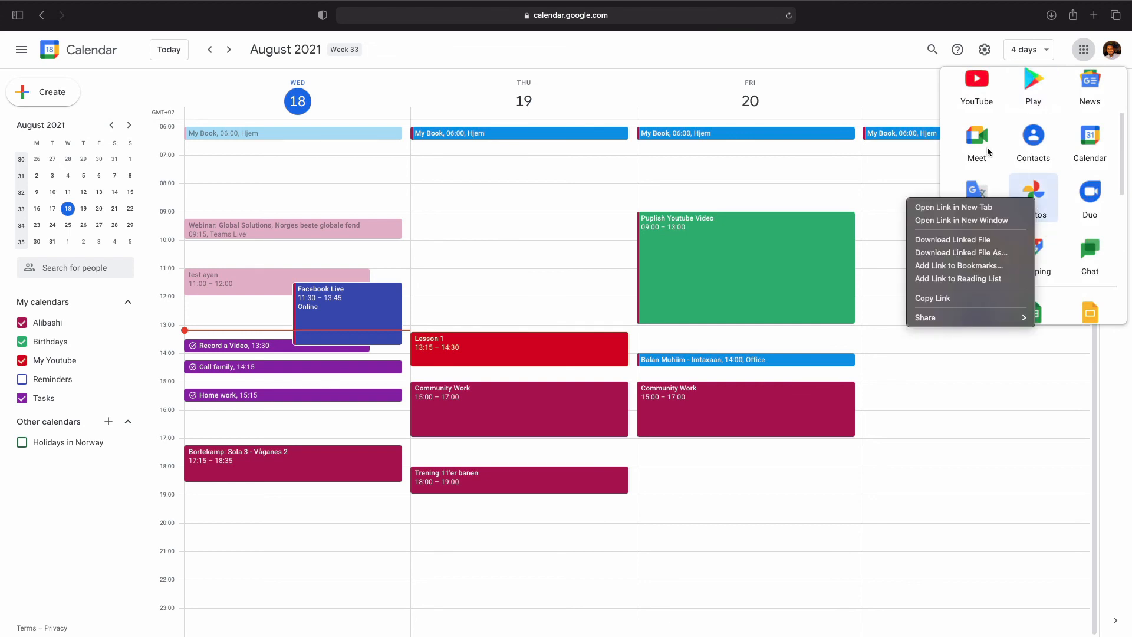
{"action": "left_click", "coordinate": [901, 94]}
{"action": "left_click", "coordinate": [890, 75]}
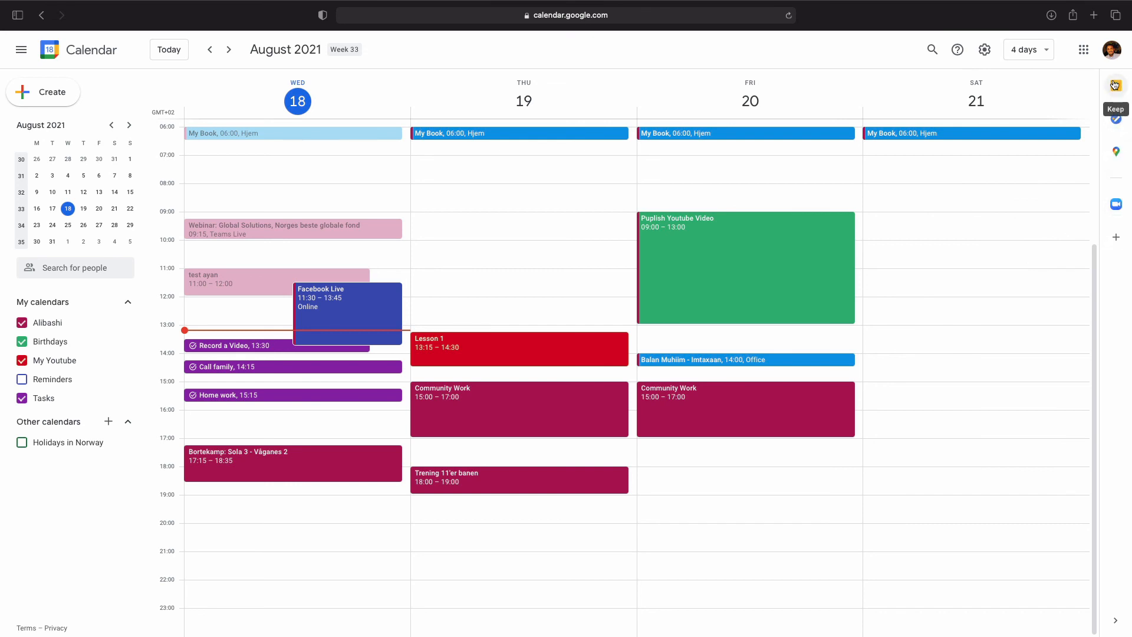
Start a new event on Saturday, August 21 from 09:00 to 10:00 and discard it
{"action": "left_click", "coordinate": [1089, 219]}
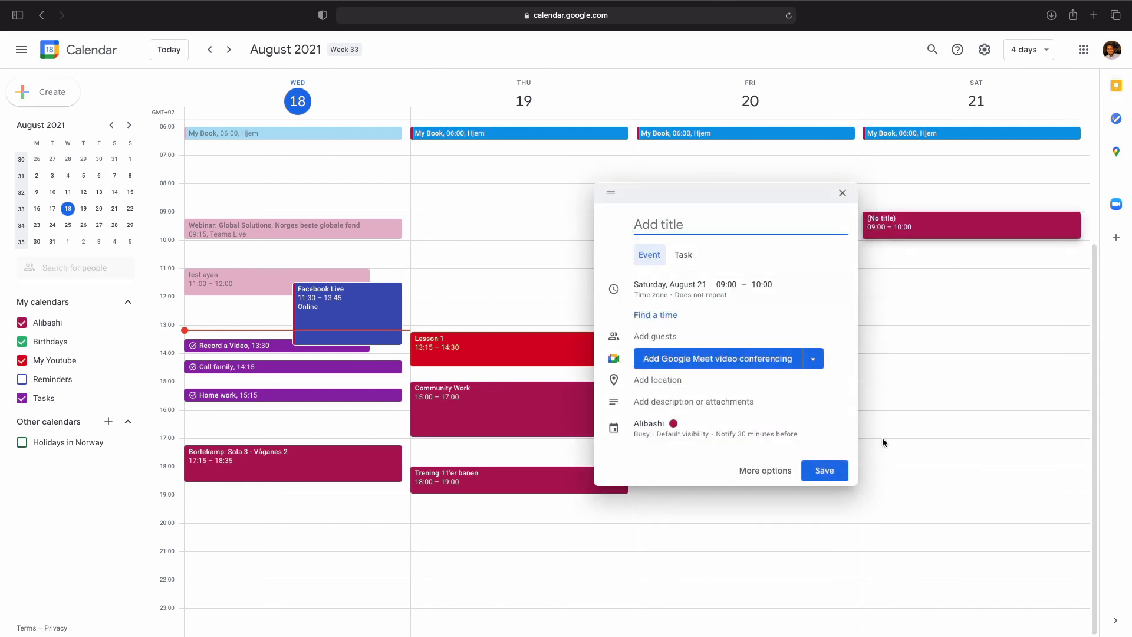
{"action": "left_click", "coordinate": [842, 193]}
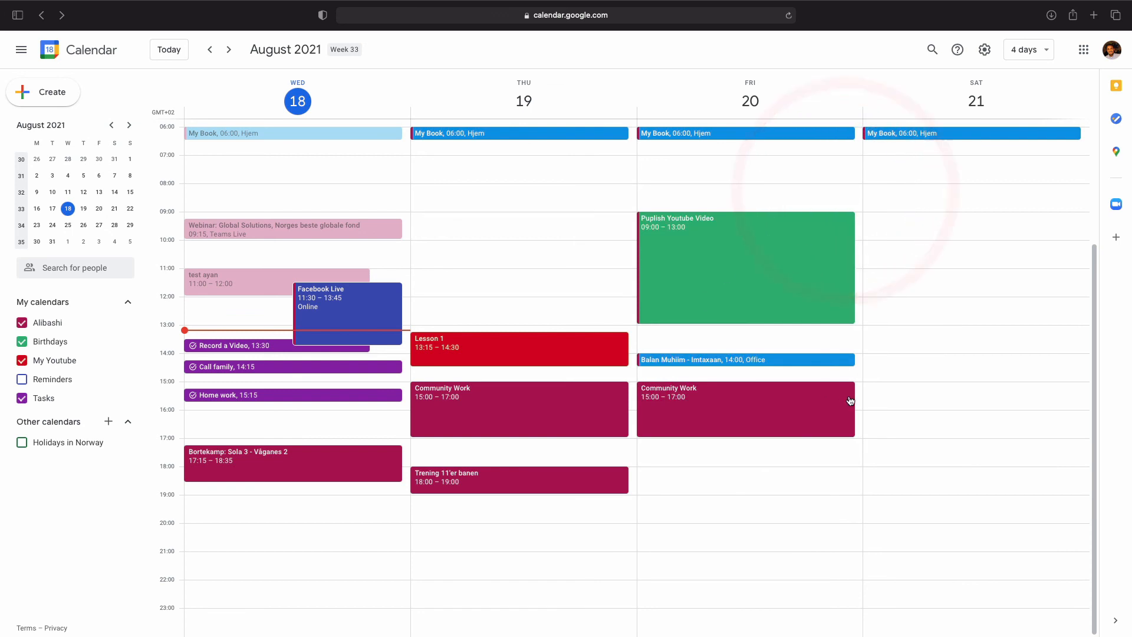